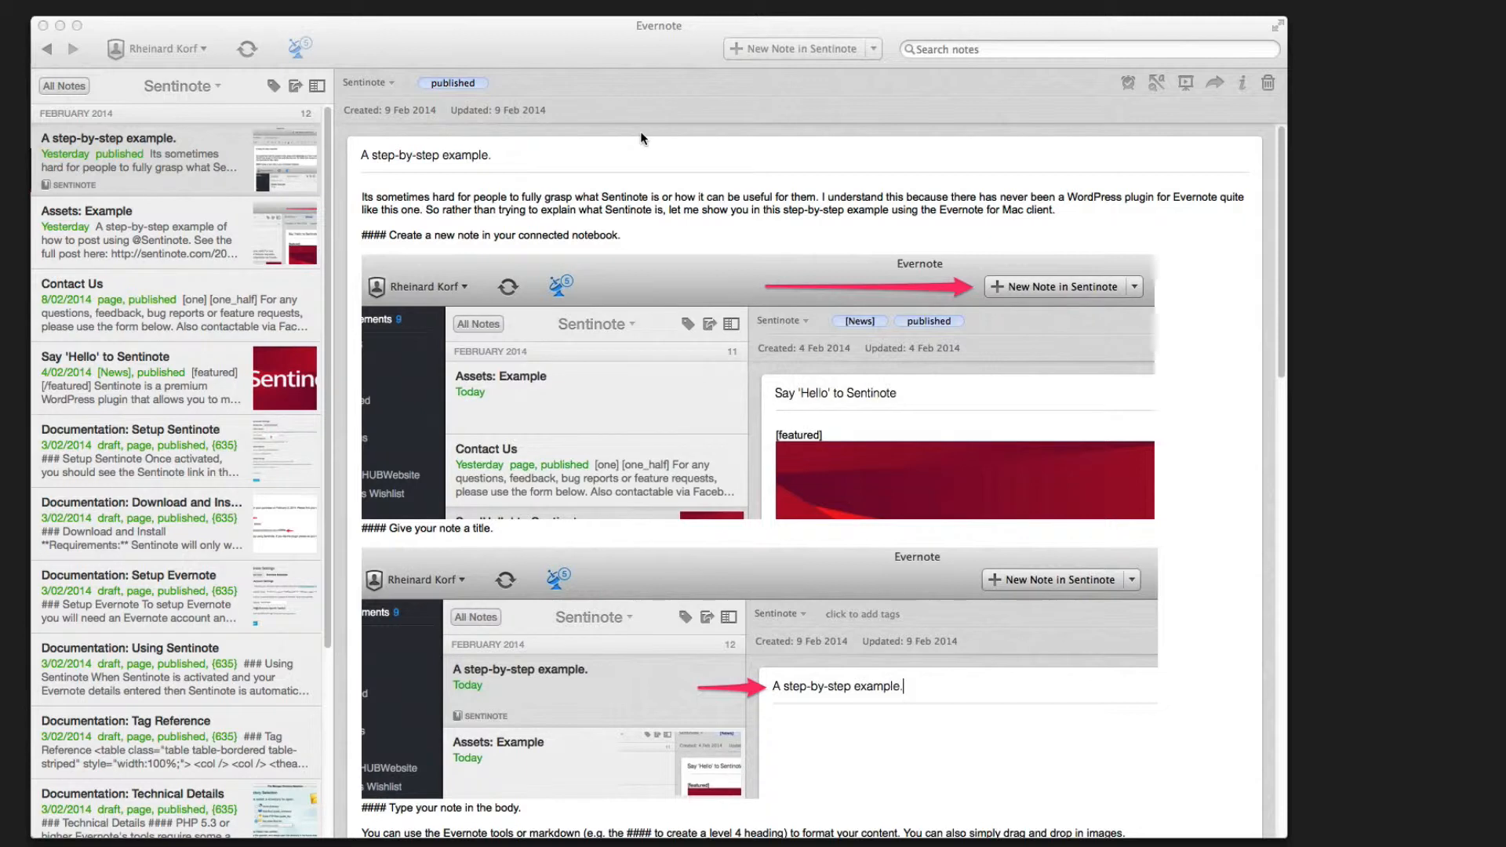
- Create a new note in the Sentinote notebook titled "From Evernote to WordPress with Sentinote"
left_click(775, 84)
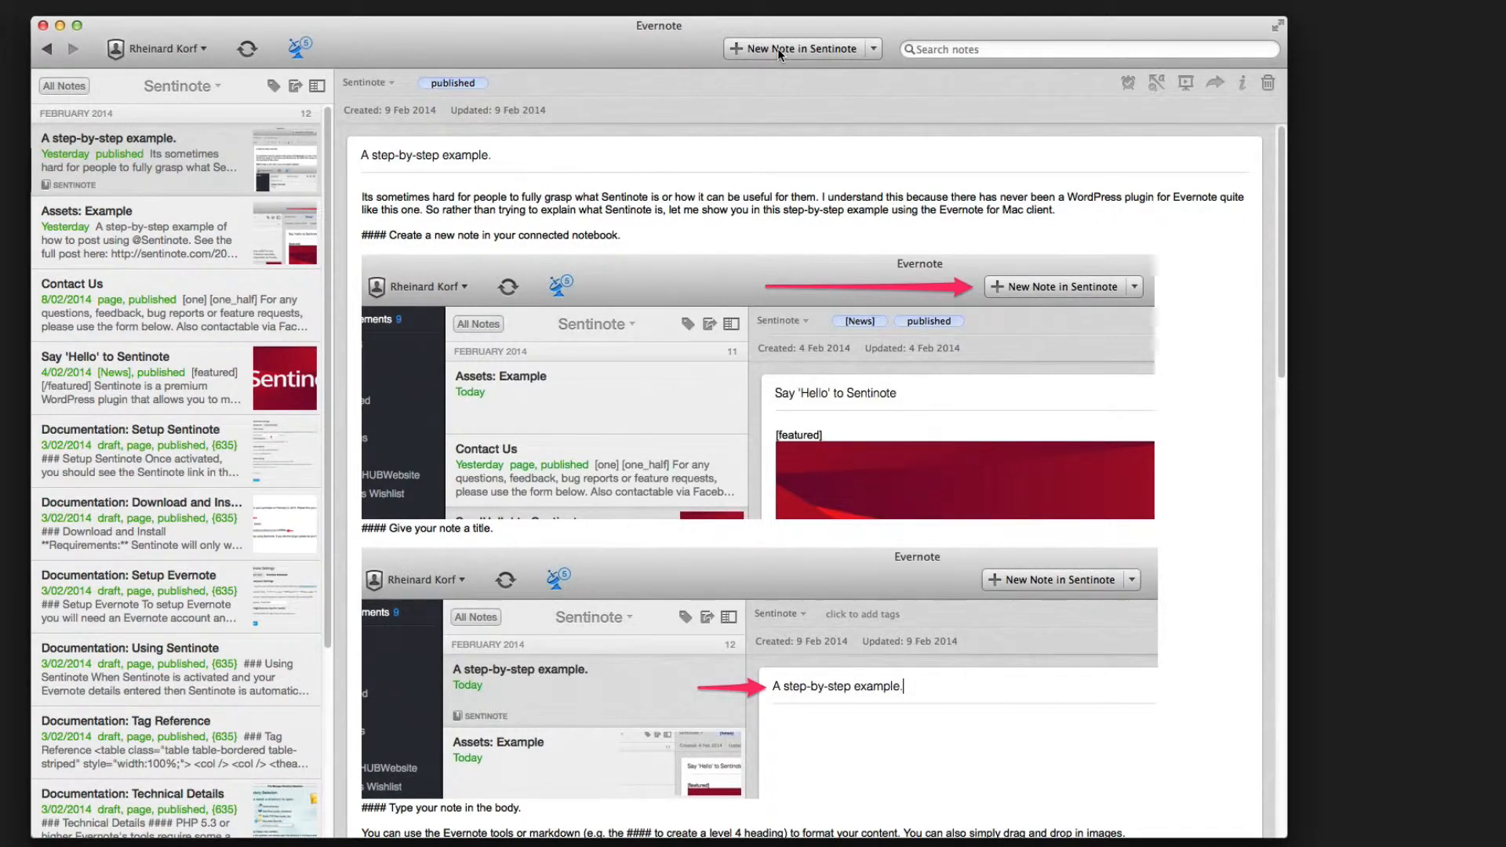
left_click(778, 48)
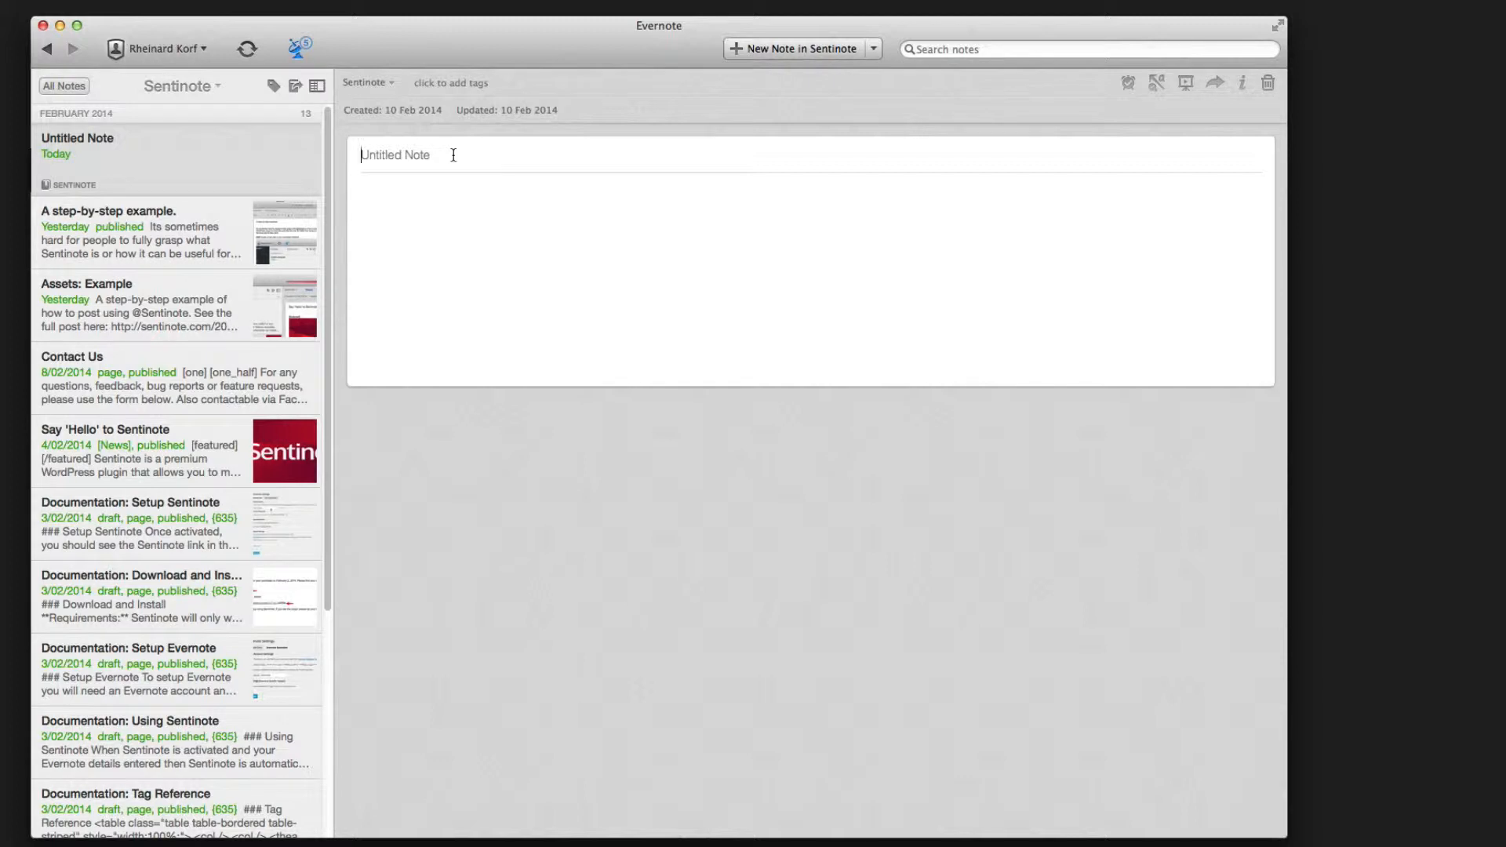
type("From Evernote to WordPress with S")
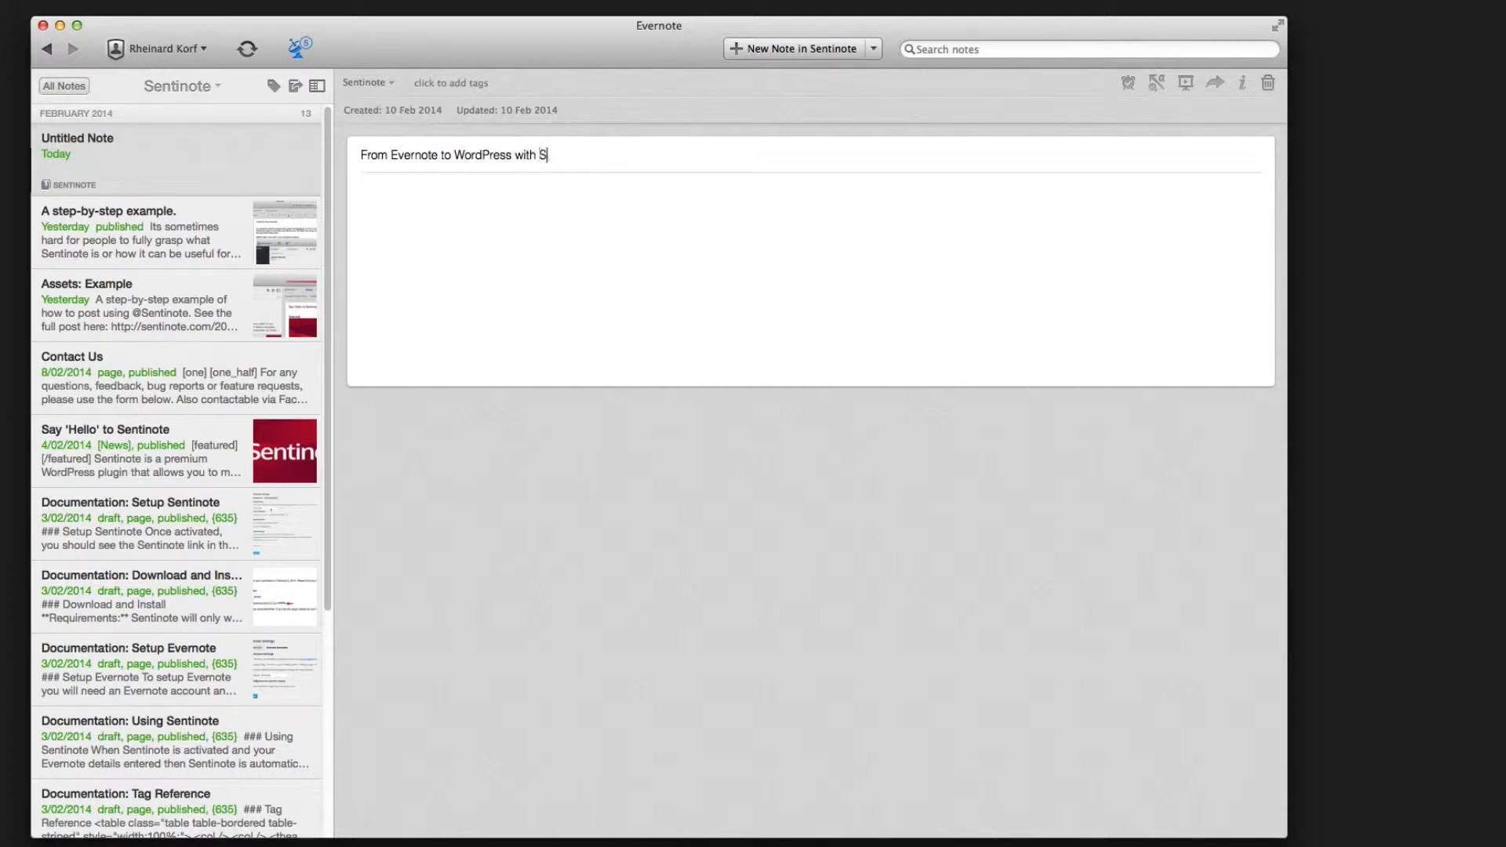
type("entinote")
- Fill the note body with the prepared introduction, the finished-video placeholder and the plain "Using Only Evernote Tools" text
left_click(531, 279)
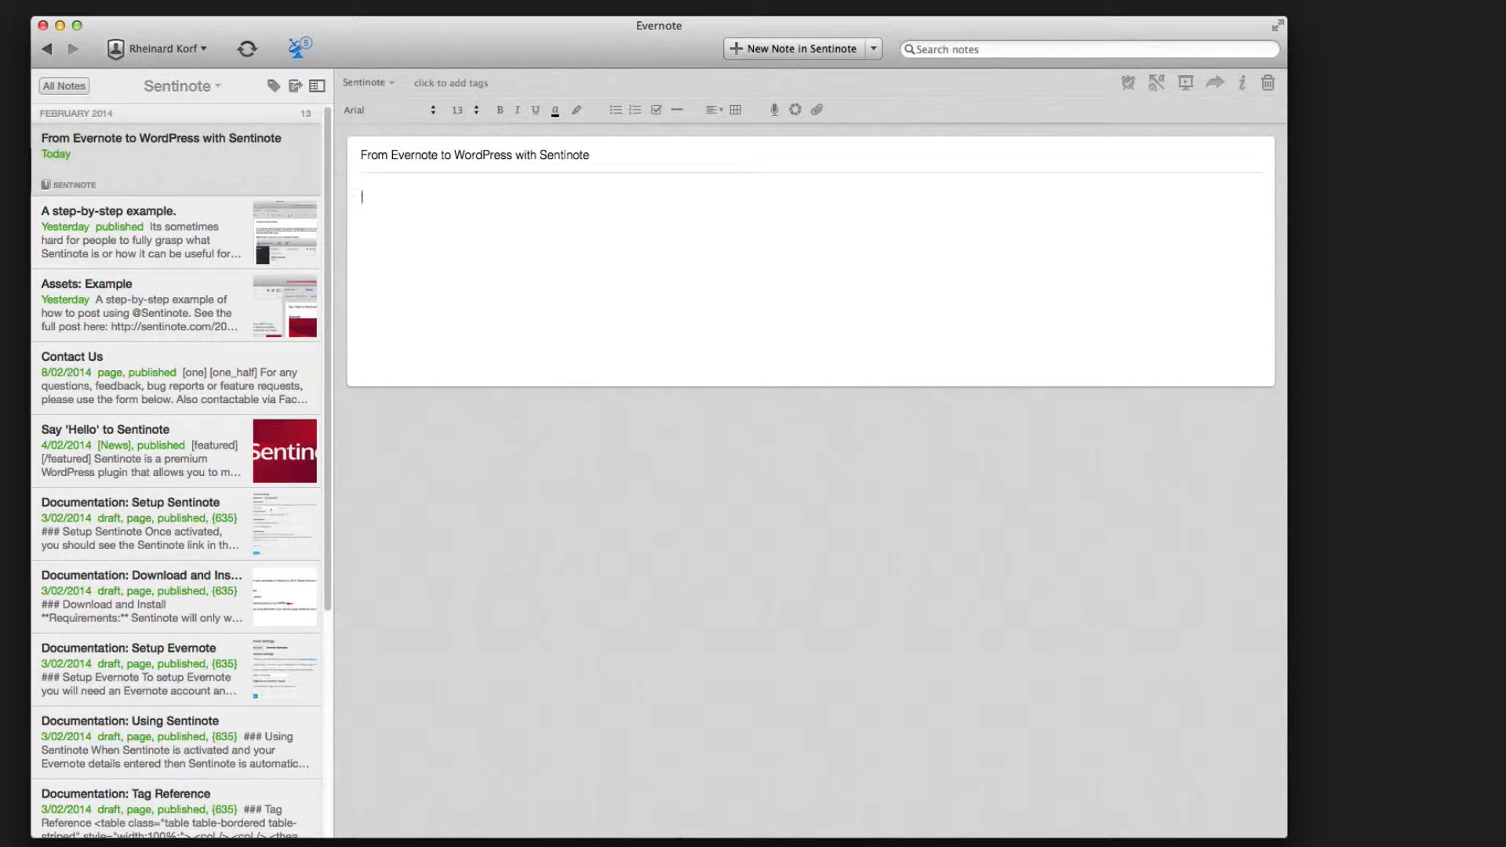
key("super+Tab")
key("super+Tab")
type("In this video I'm going to give you a quick demonstration of how Sentinote works to post to your WordPress blog from Evernote. If you're interested to see what else you can do with it, be sure to look at the [documentation](http://sentinote.com/documentation).  *** Place Holder for the Finished Video ***  Using Only Evernote Tools  You can make use of Evernote's formatting tools to make text bold, italic or to underline. You can also adjust font size and make color adjustments, although I personally would let the theme handle this.  With Evernote its also really easy to create lists, bullet lists (or unordered lists) or numbered lists.  Format text Add dividing lines (see example below) Create lists easily Even create links (link to documentation)")
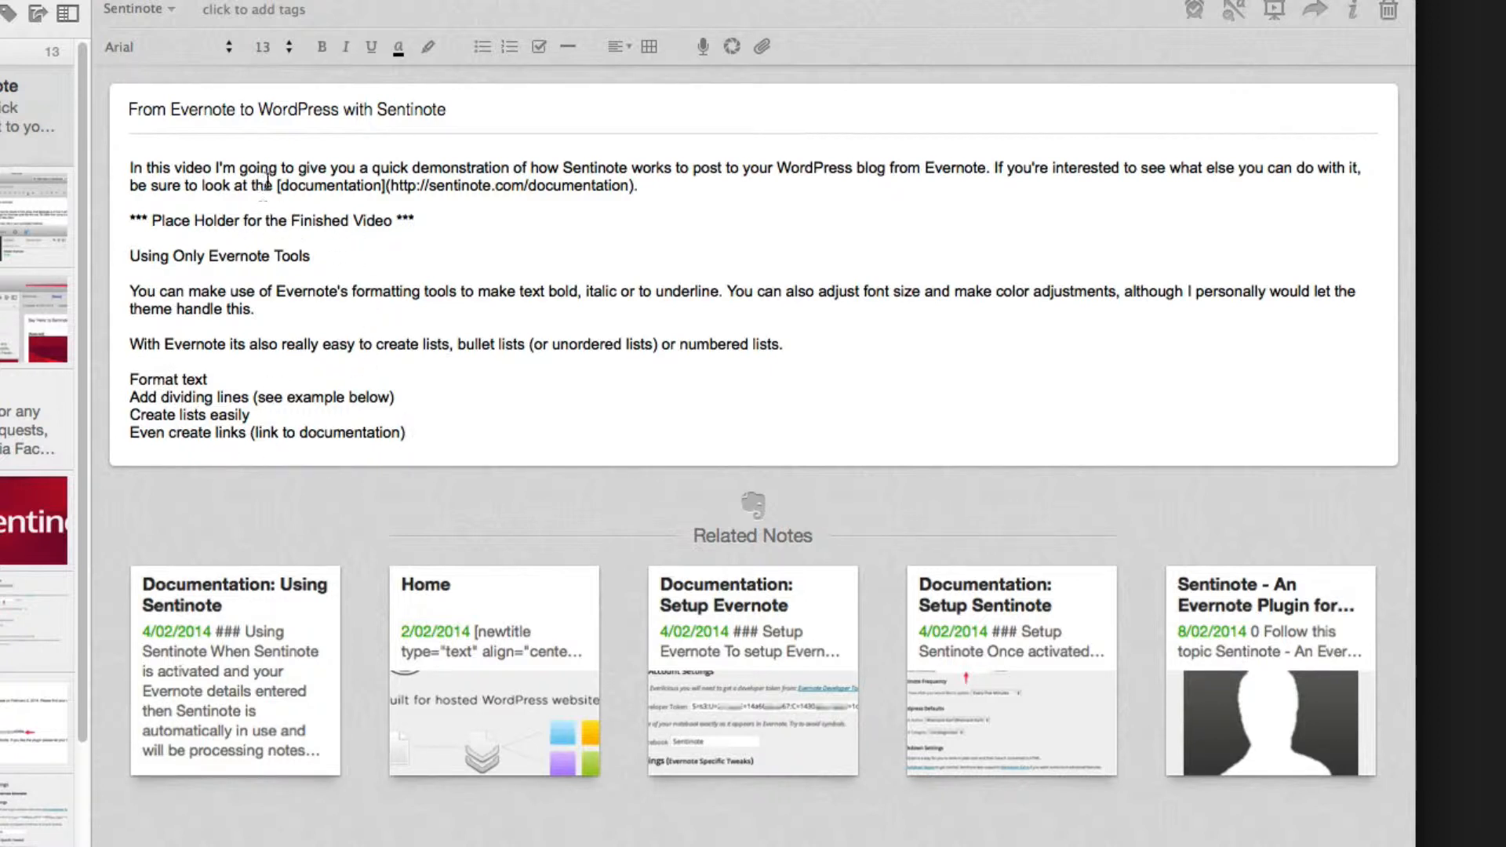
left_click_drag(276, 185, 679, 193)
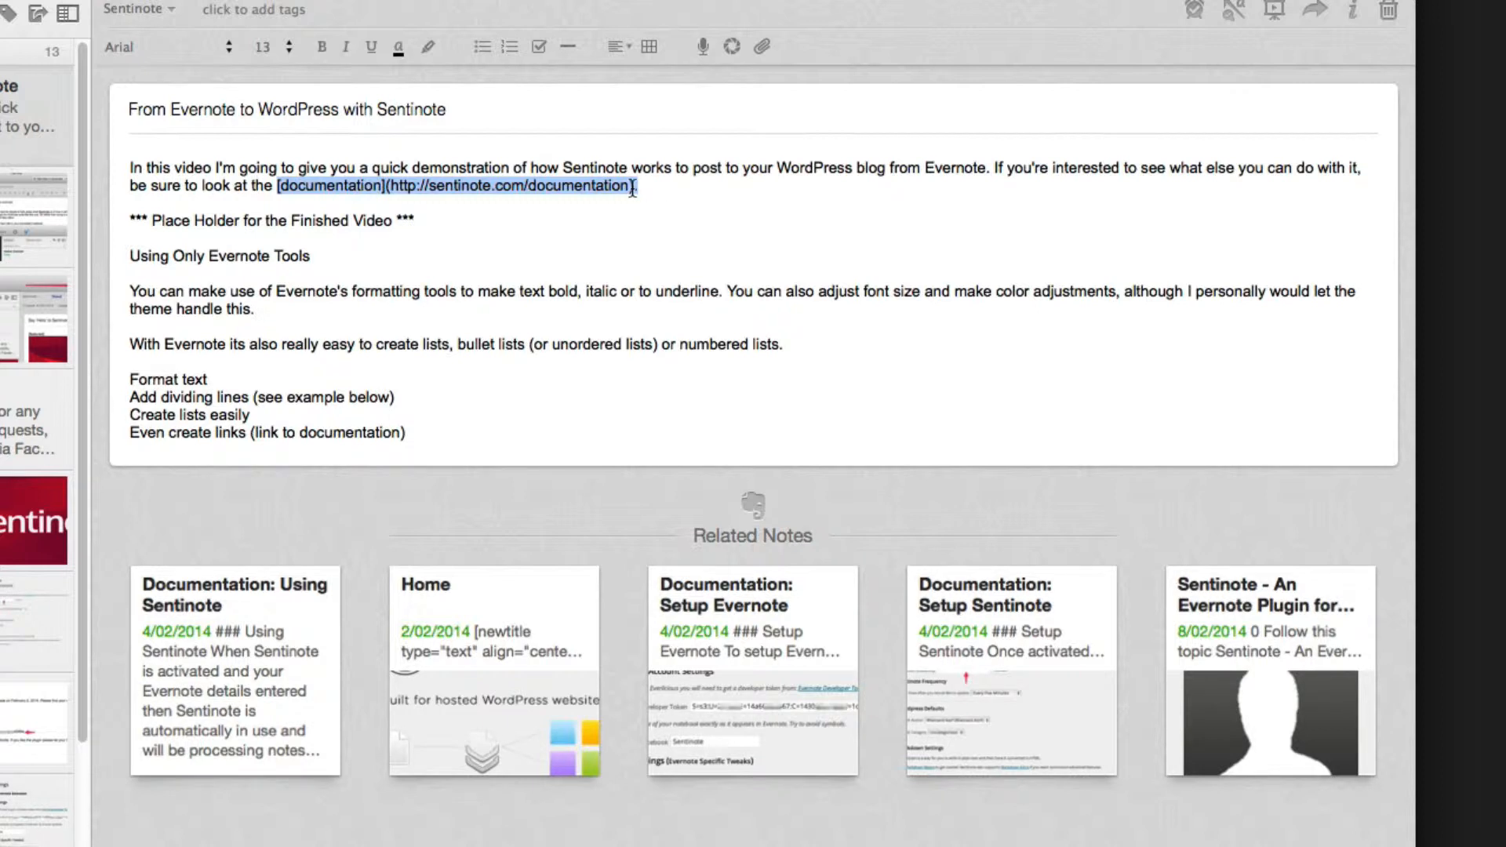
left_click(338, 262)
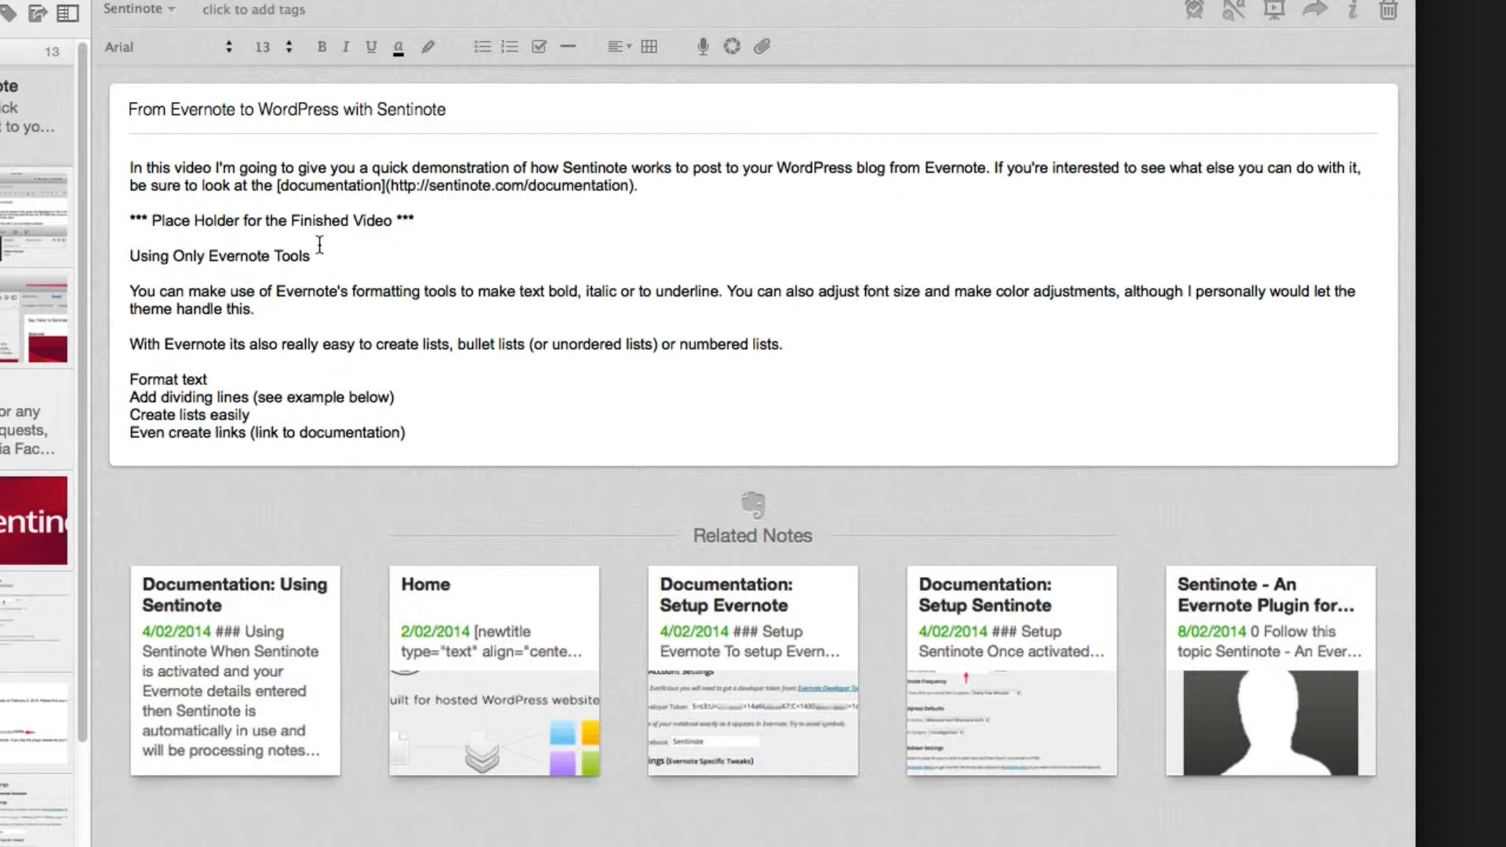
- Format the "Using Only Evernote Tools" line as bold text in size 18
left_click_drag(319, 256, 120, 247)
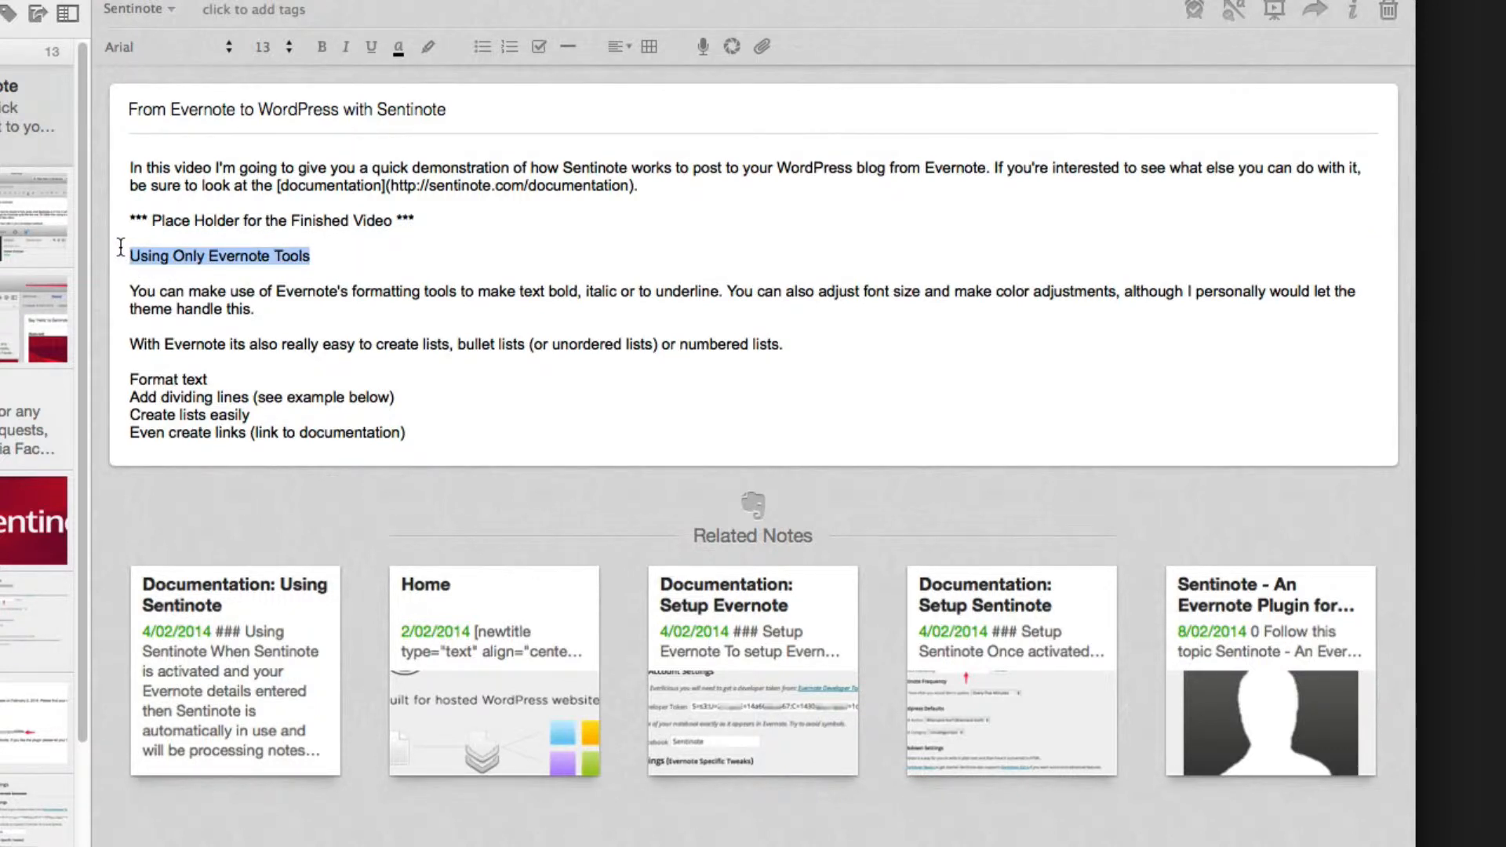
left_click(321, 47)
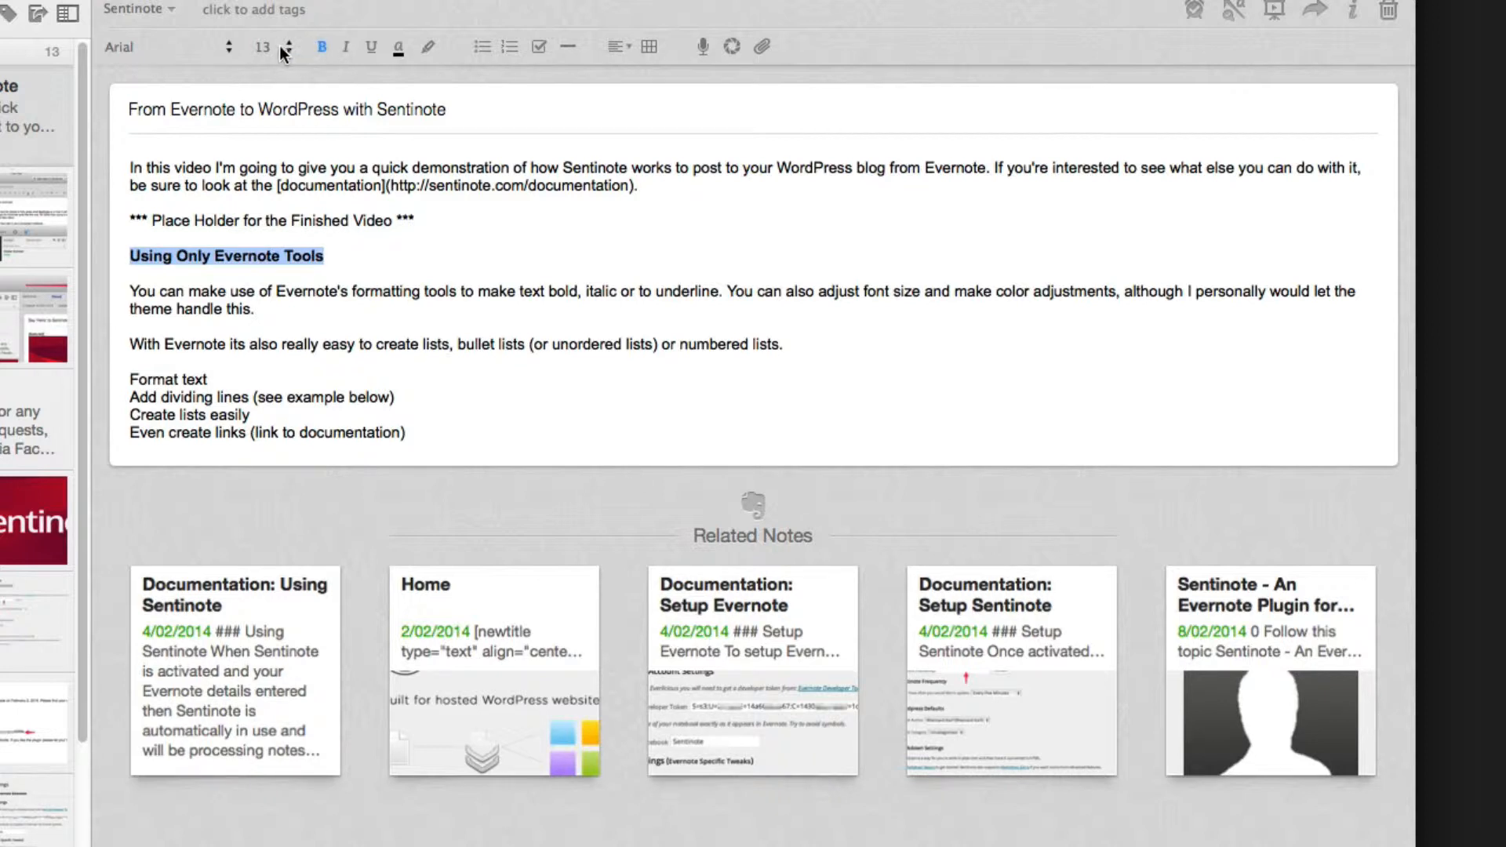
left_click(290, 47)
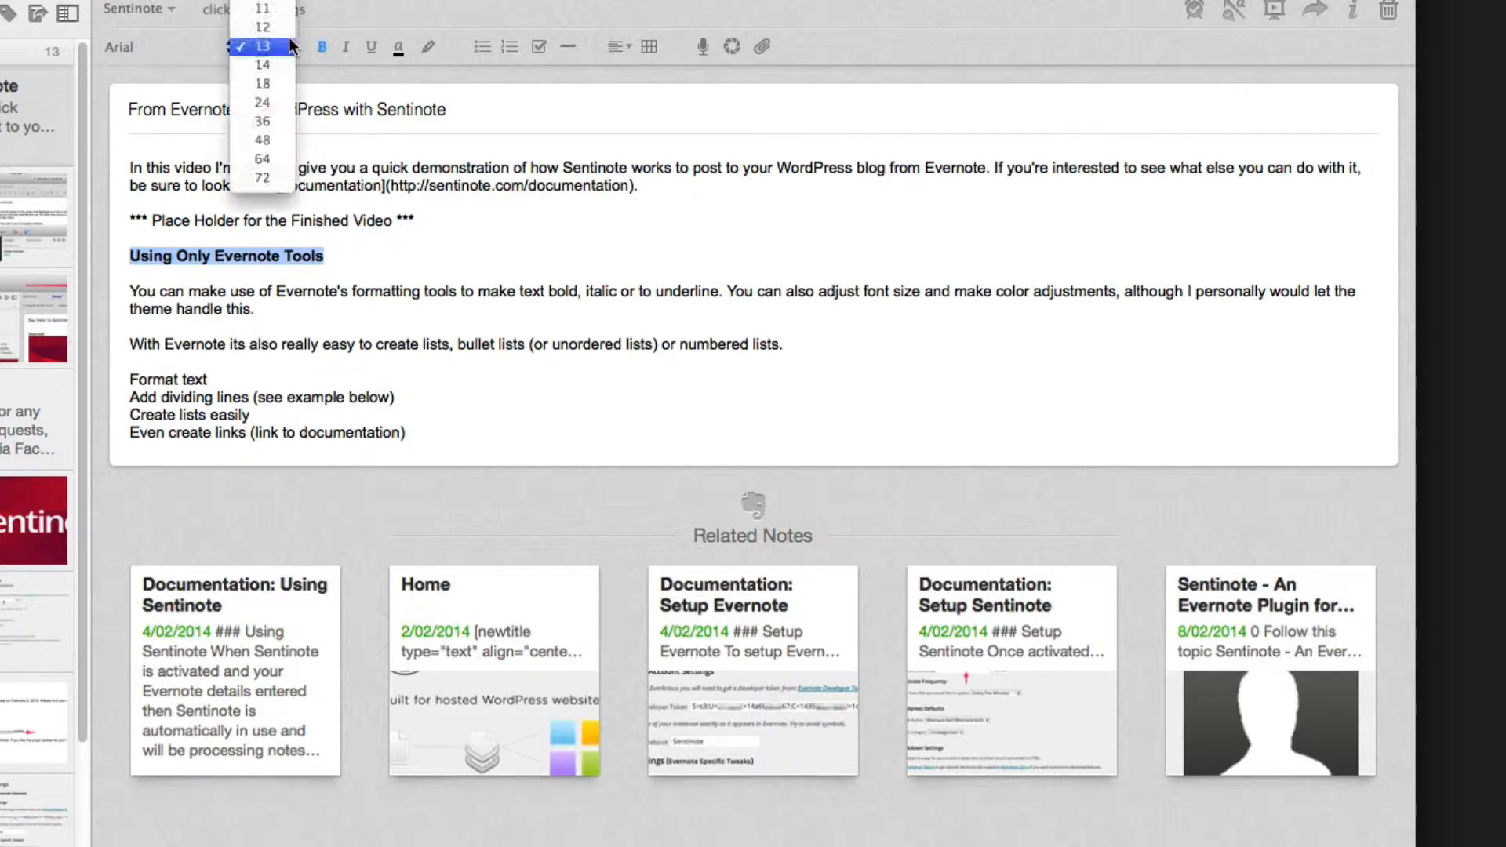
left_click(265, 83)
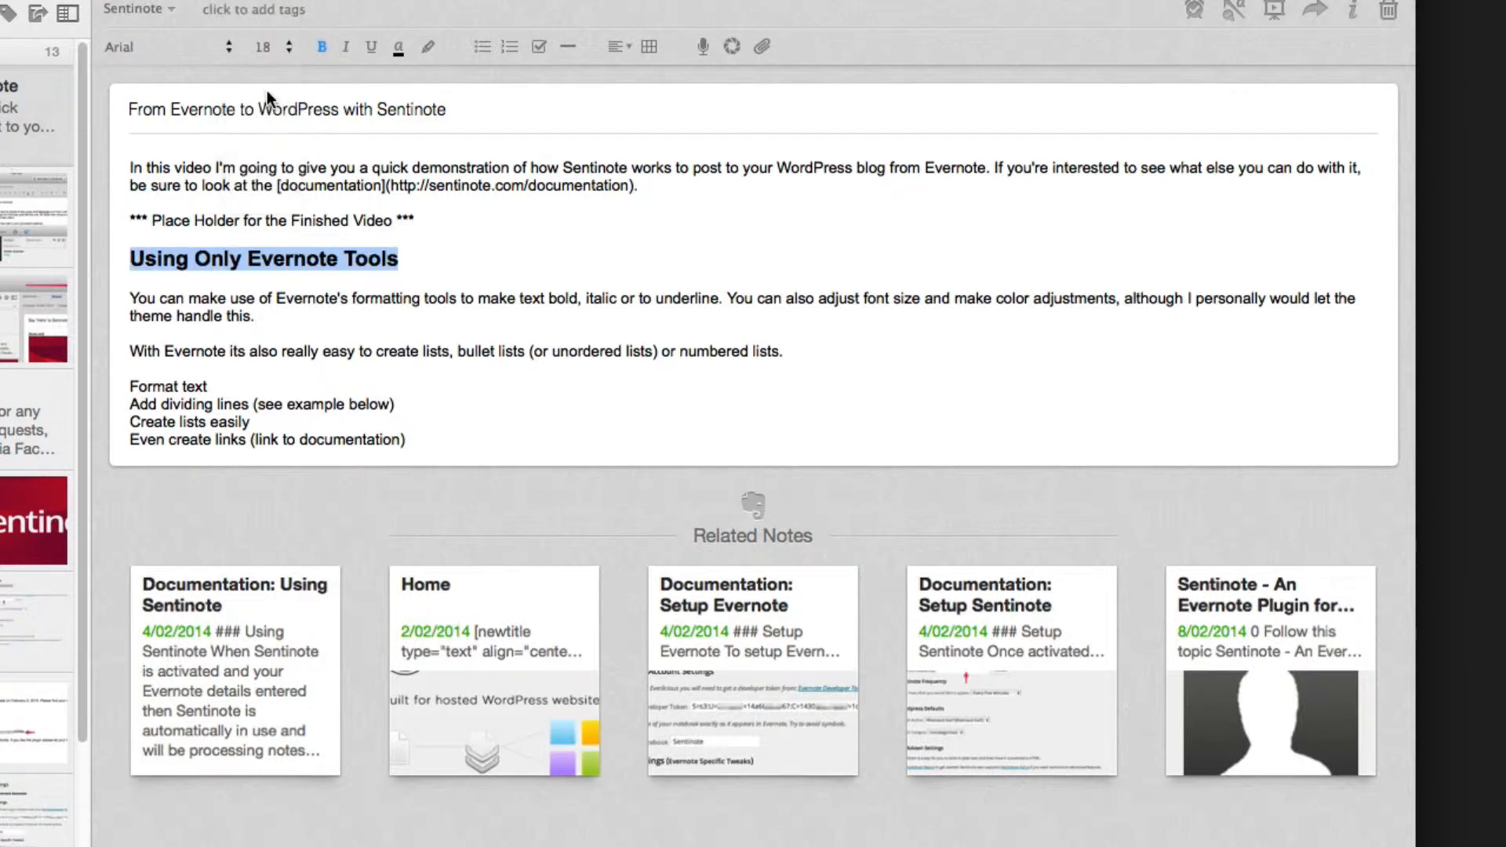
left_click(431, 279)
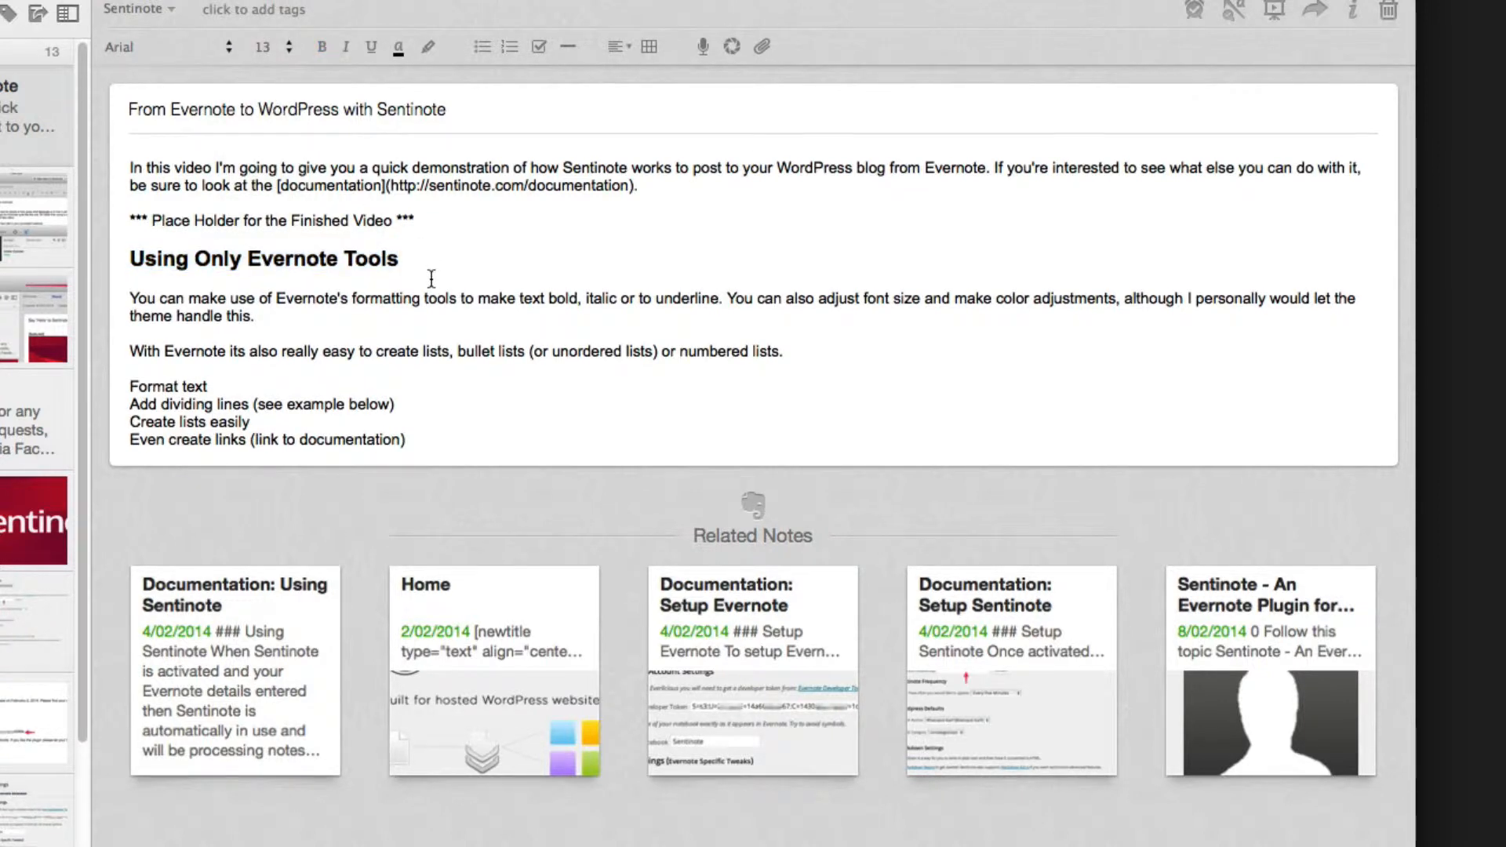
- In the formatting tools paragraph, make the word "bold" bold, "italic" italic and "underline" underlined
double_click(556, 299)
key("super+b")
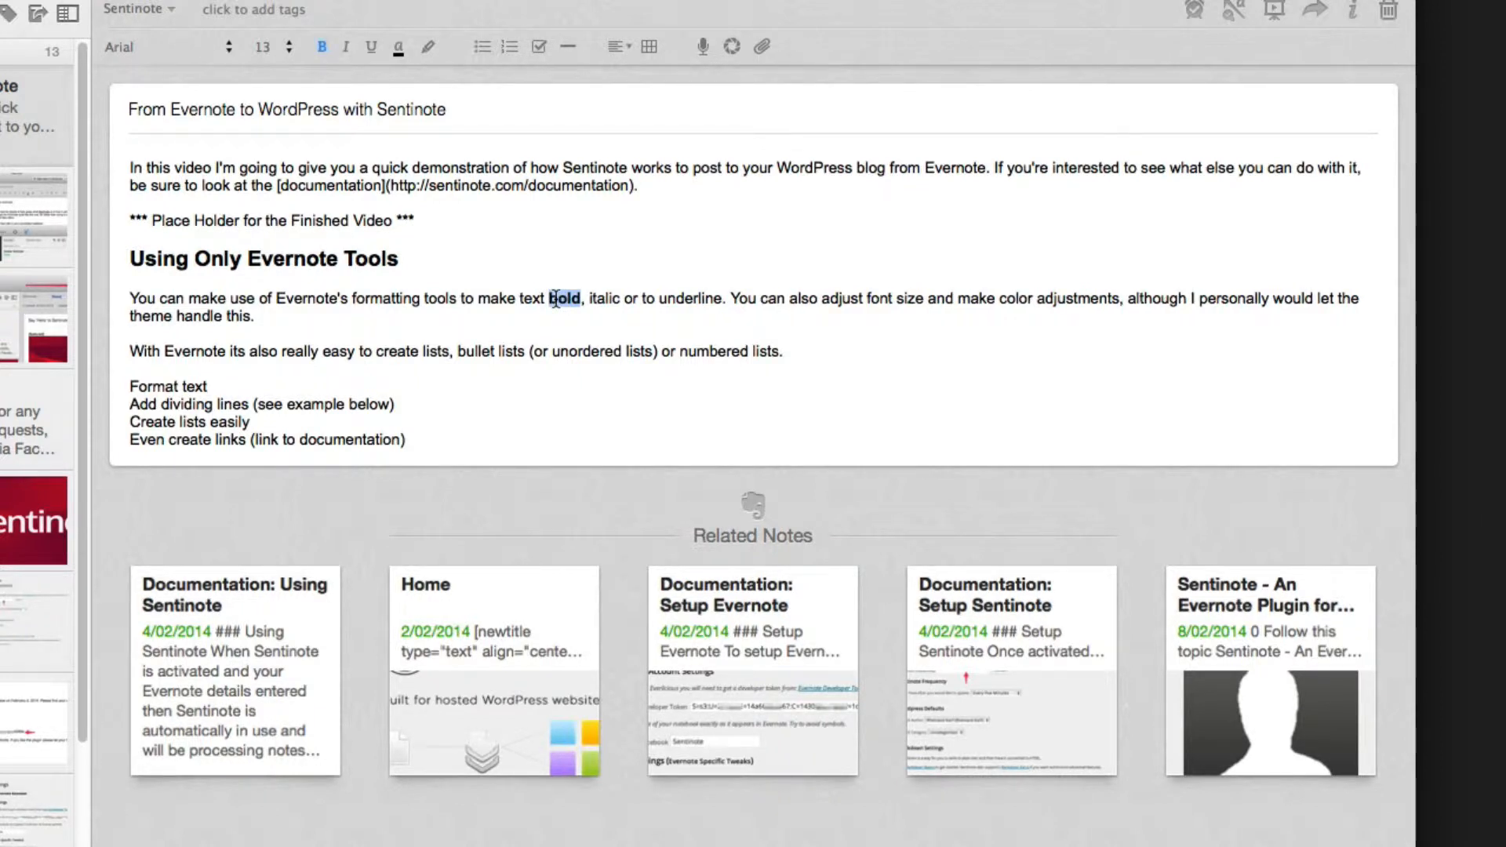
double_click(597, 296)
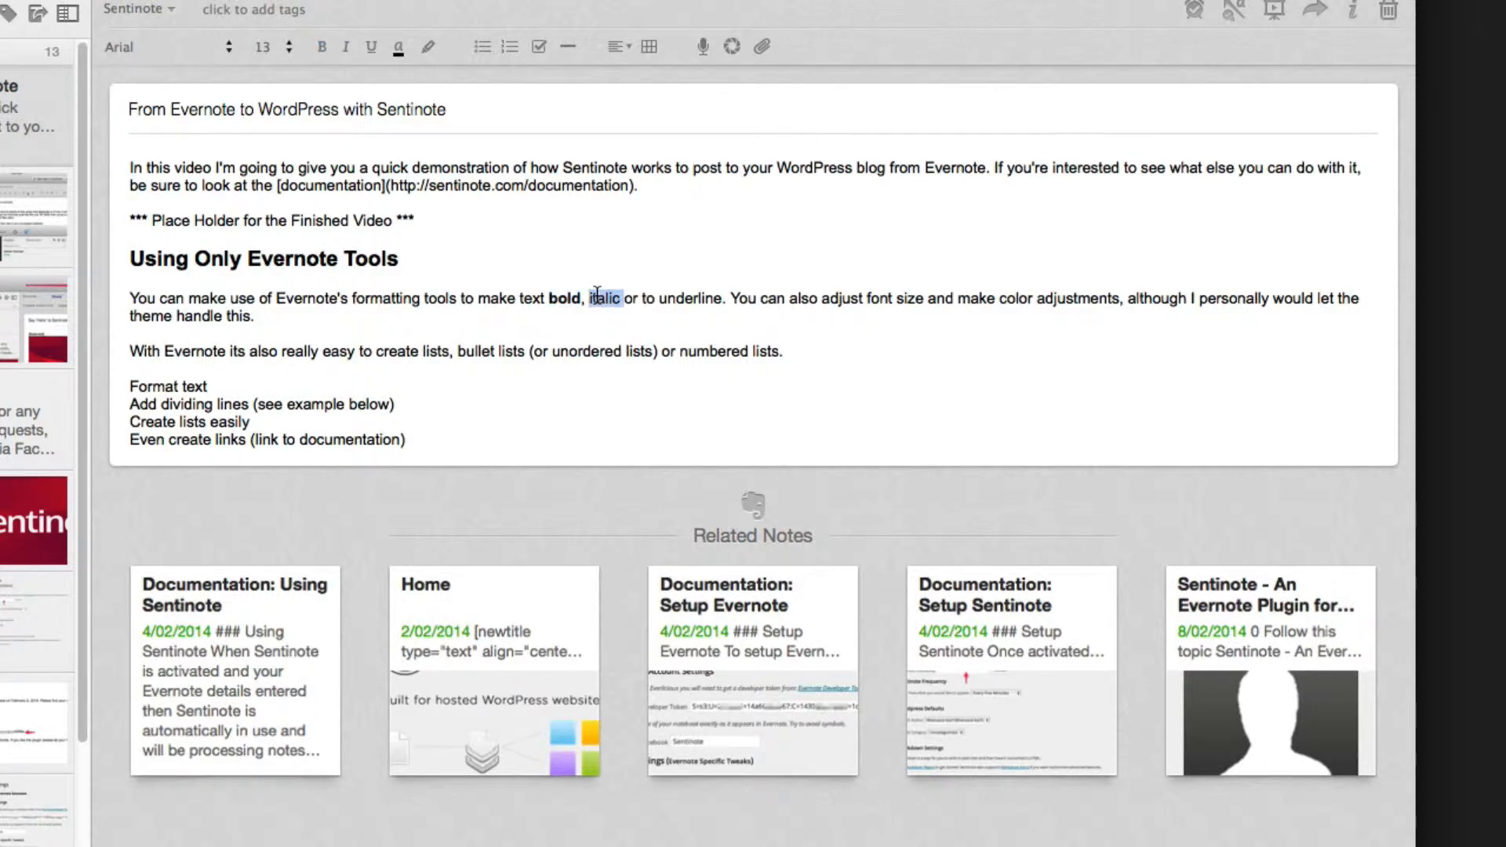
key("super+i")
double_click(691, 295)
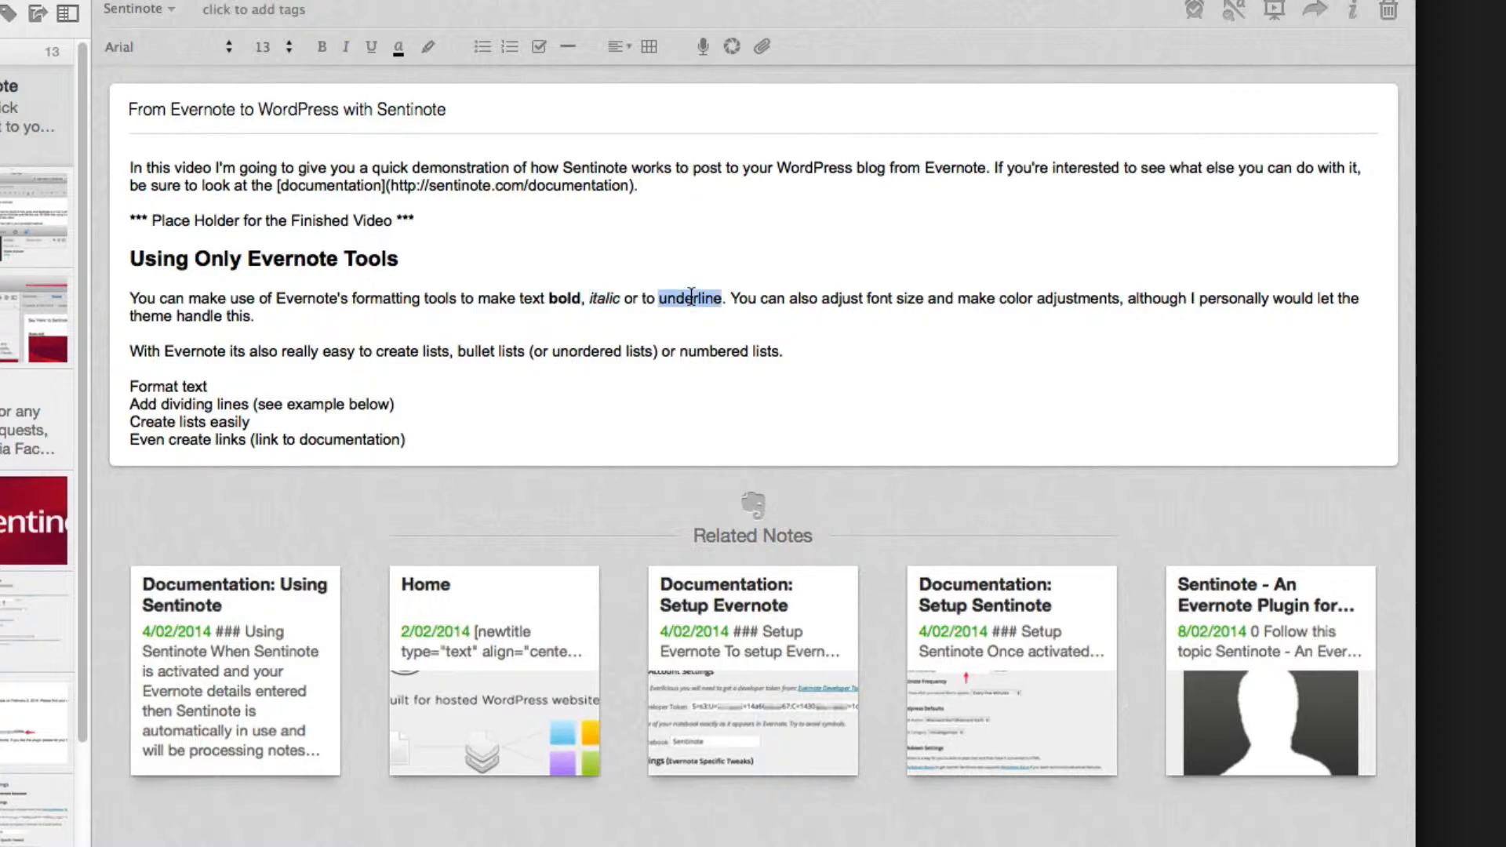
key("super+u")
left_click(925, 298)
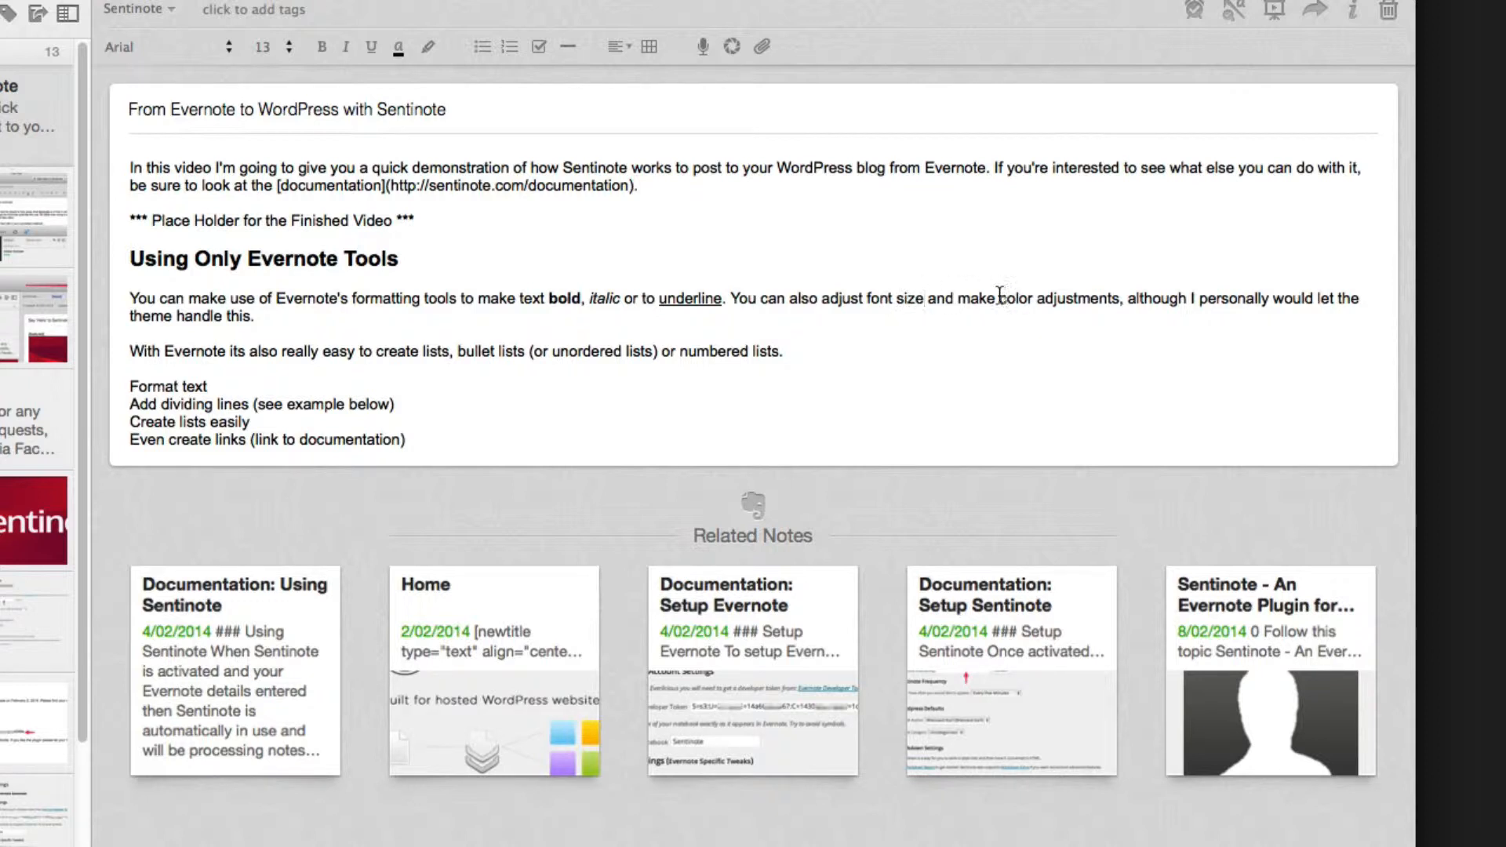
- Color the words "color adjustments," with the Clover green crayon and close the color picker
left_click_drag(999, 298, 1121, 301)
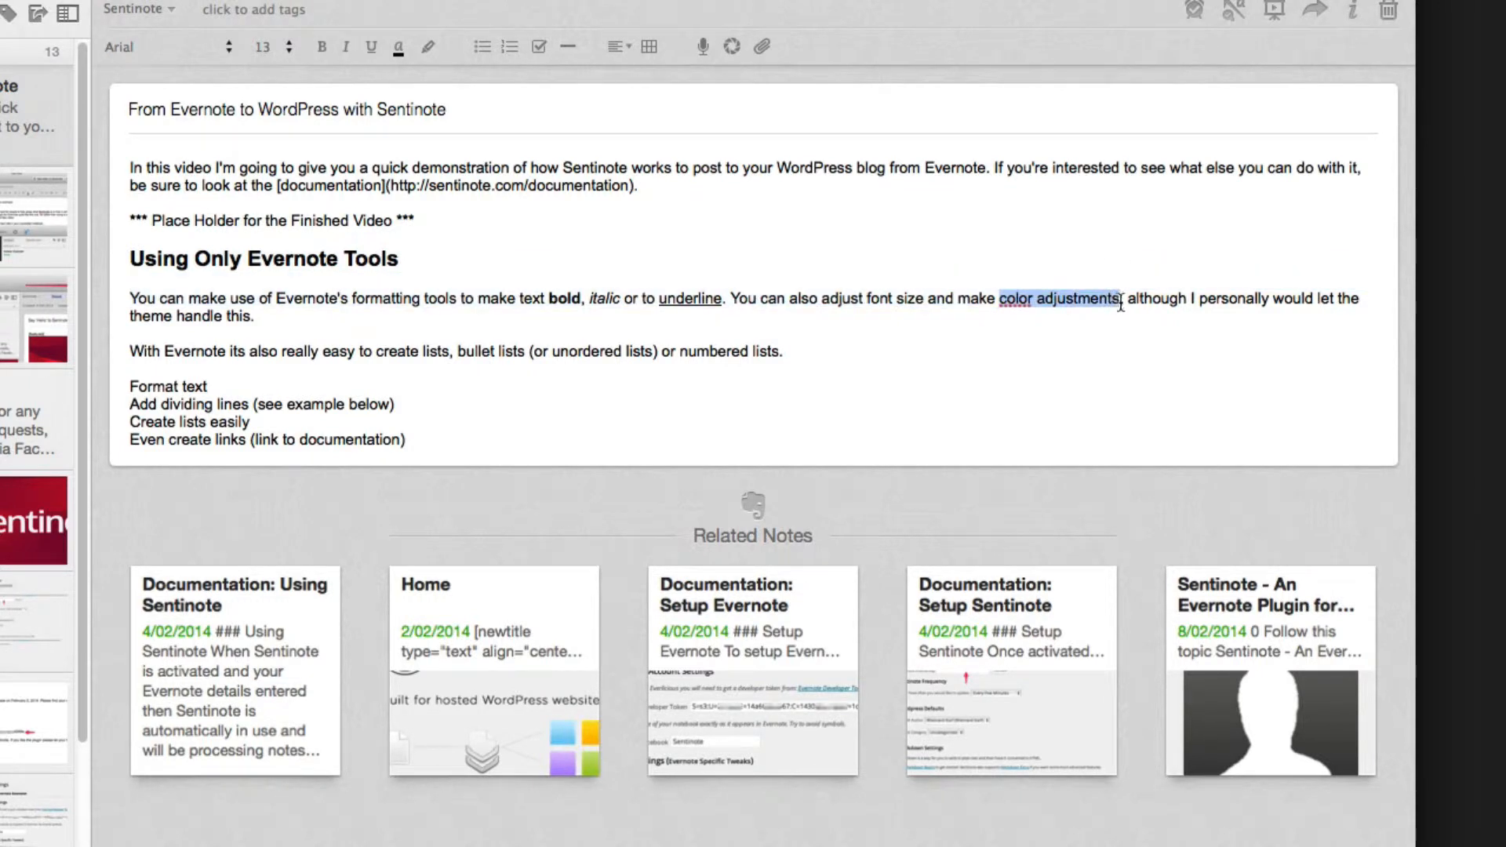
left_click(396, 49)
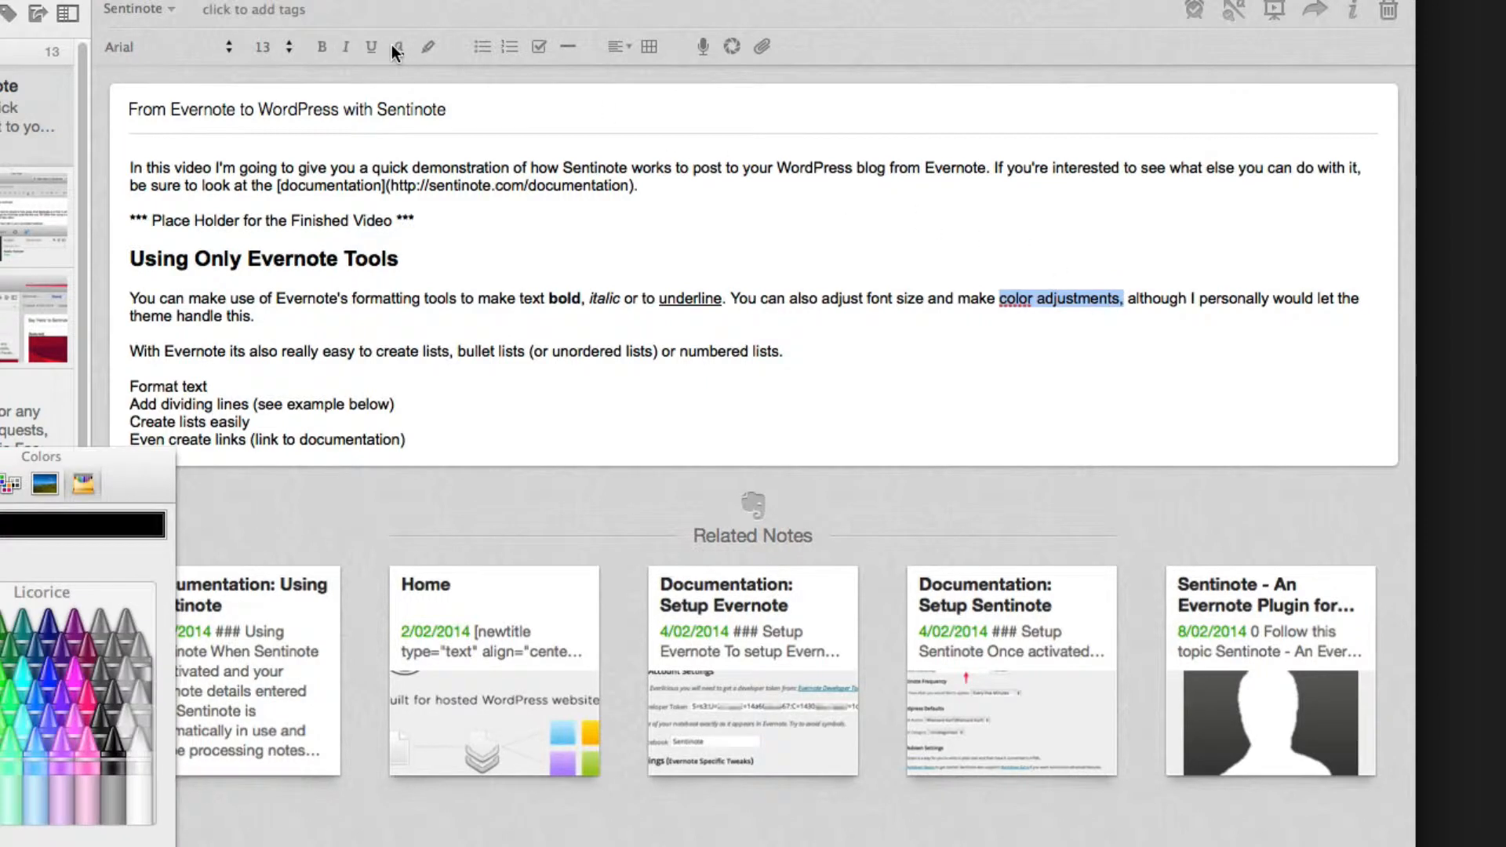
left_click_drag(132, 474, 353, 283)
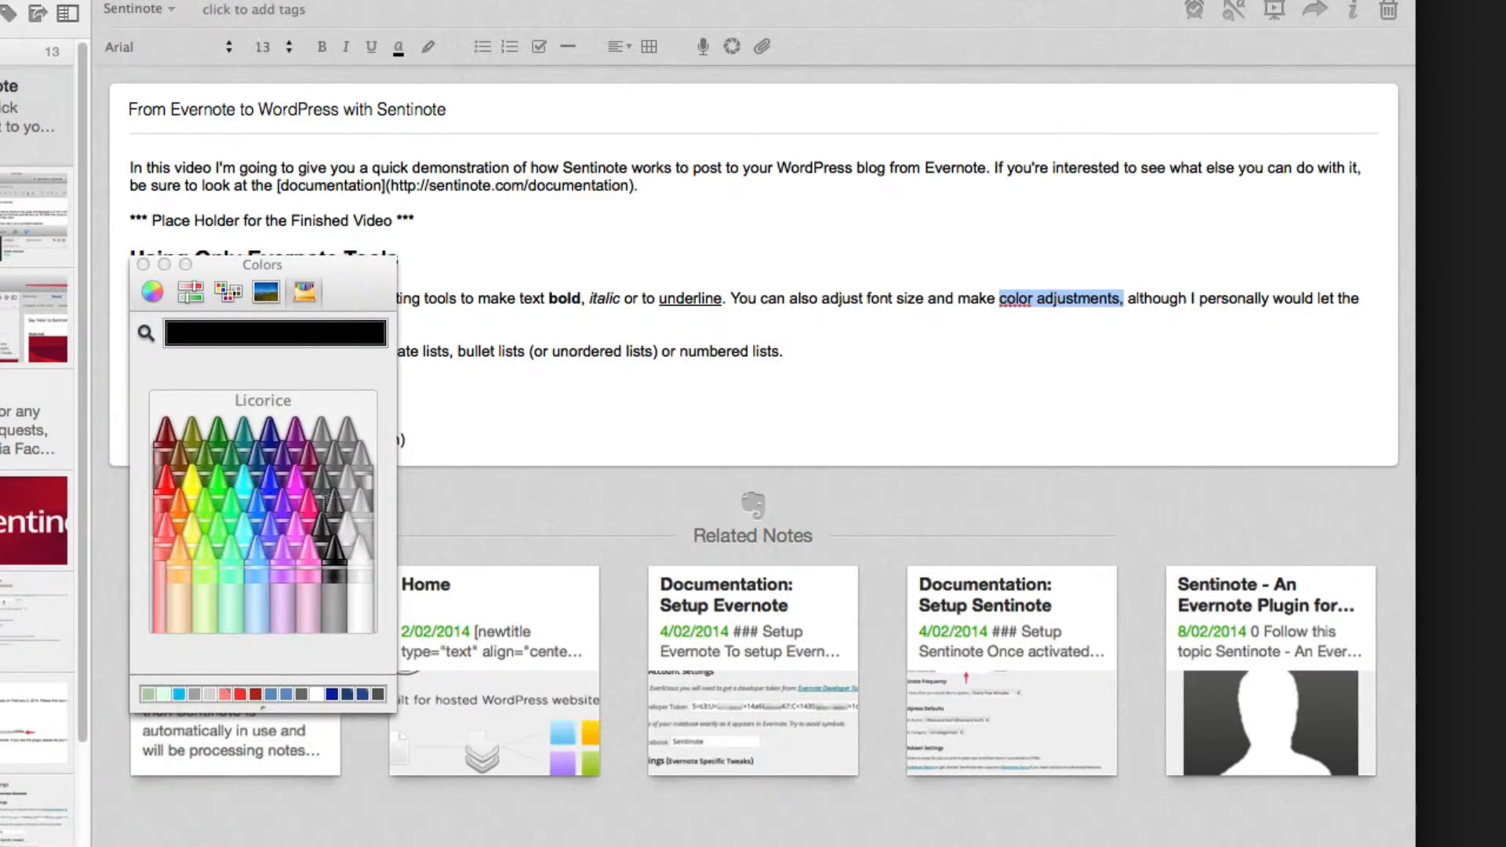
left_click(316, 504)
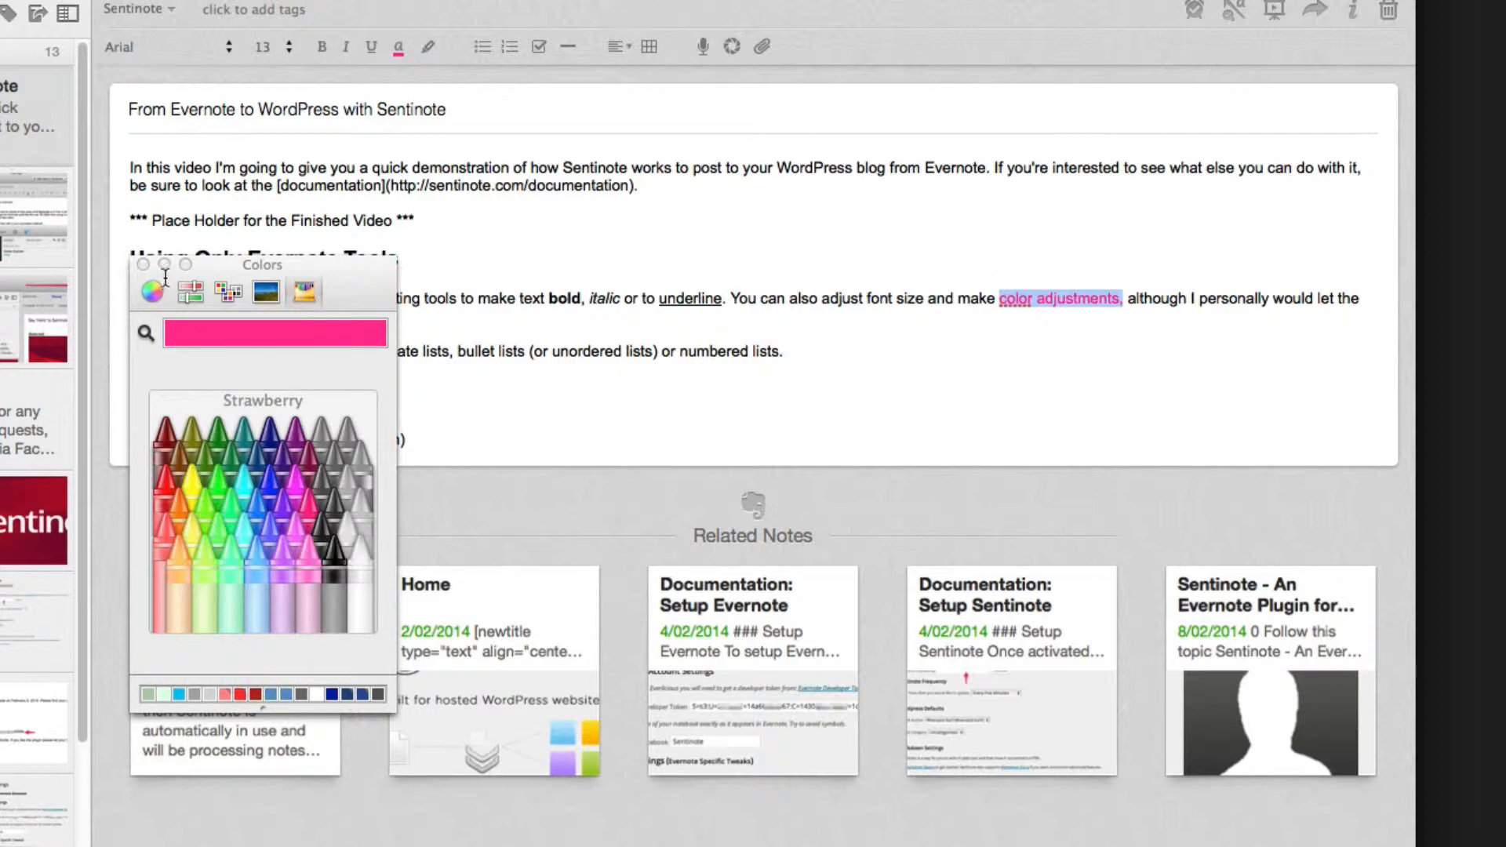
left_click(219, 428)
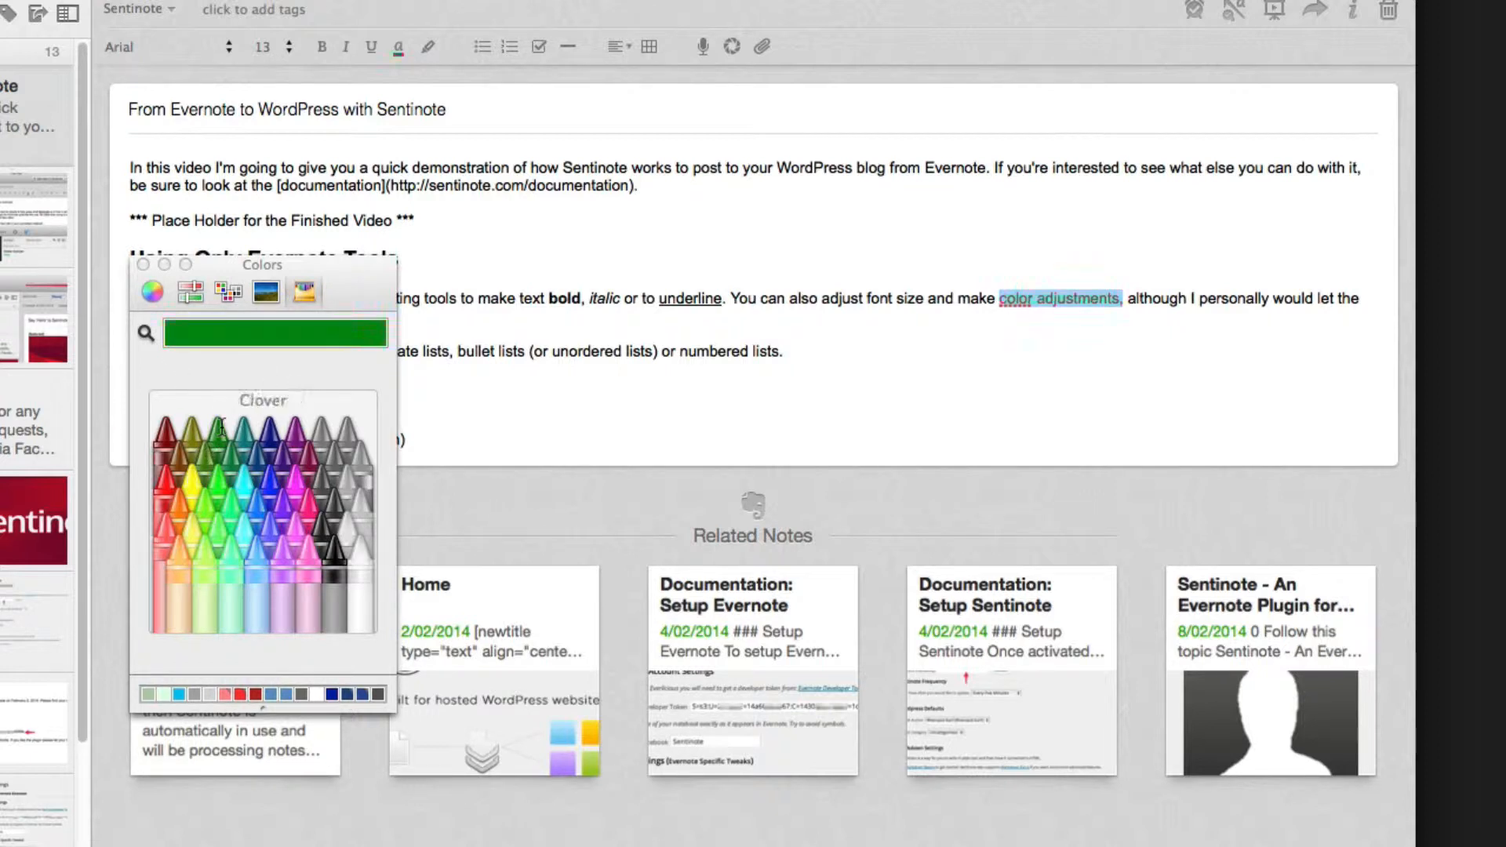
left_click(143, 264)
left_click(998, 290)
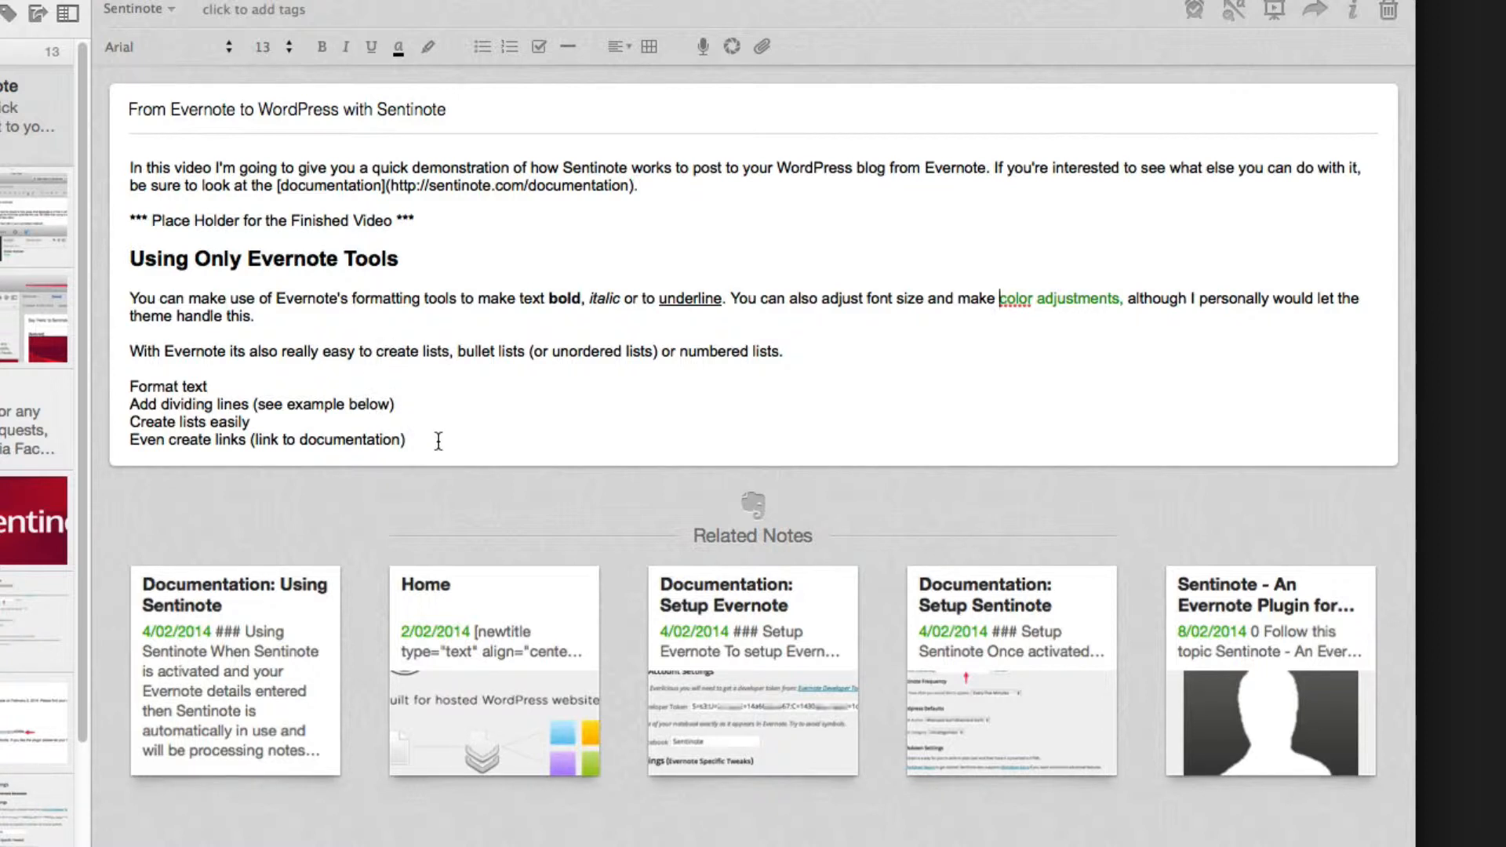
- Turn the four lines from "Format text" to "Even create links (link to documentation)" into a numbered list
left_click_drag(438, 441, 120, 389)
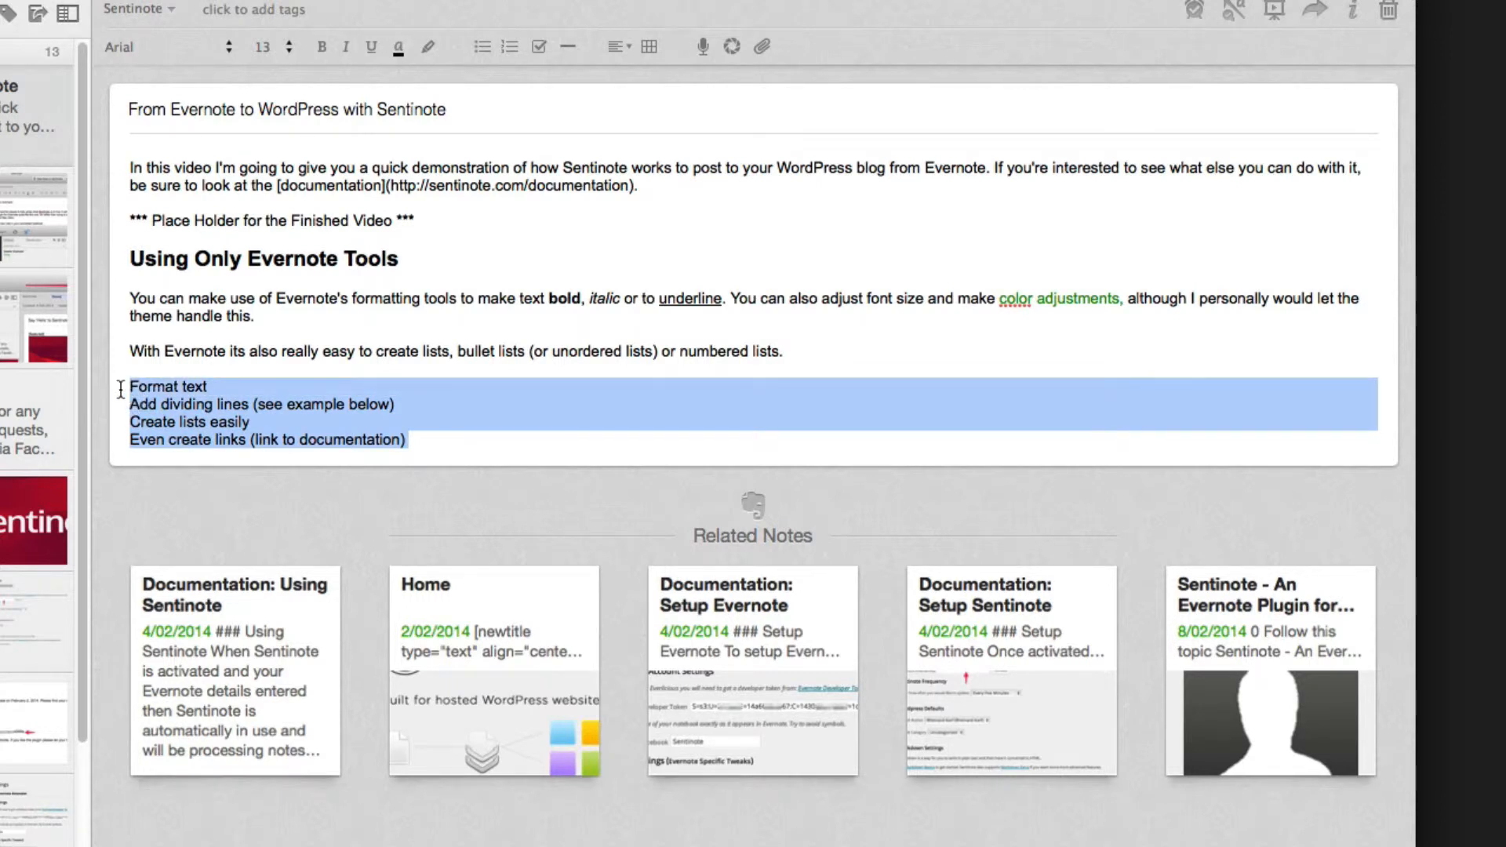
left_click(480, 49)
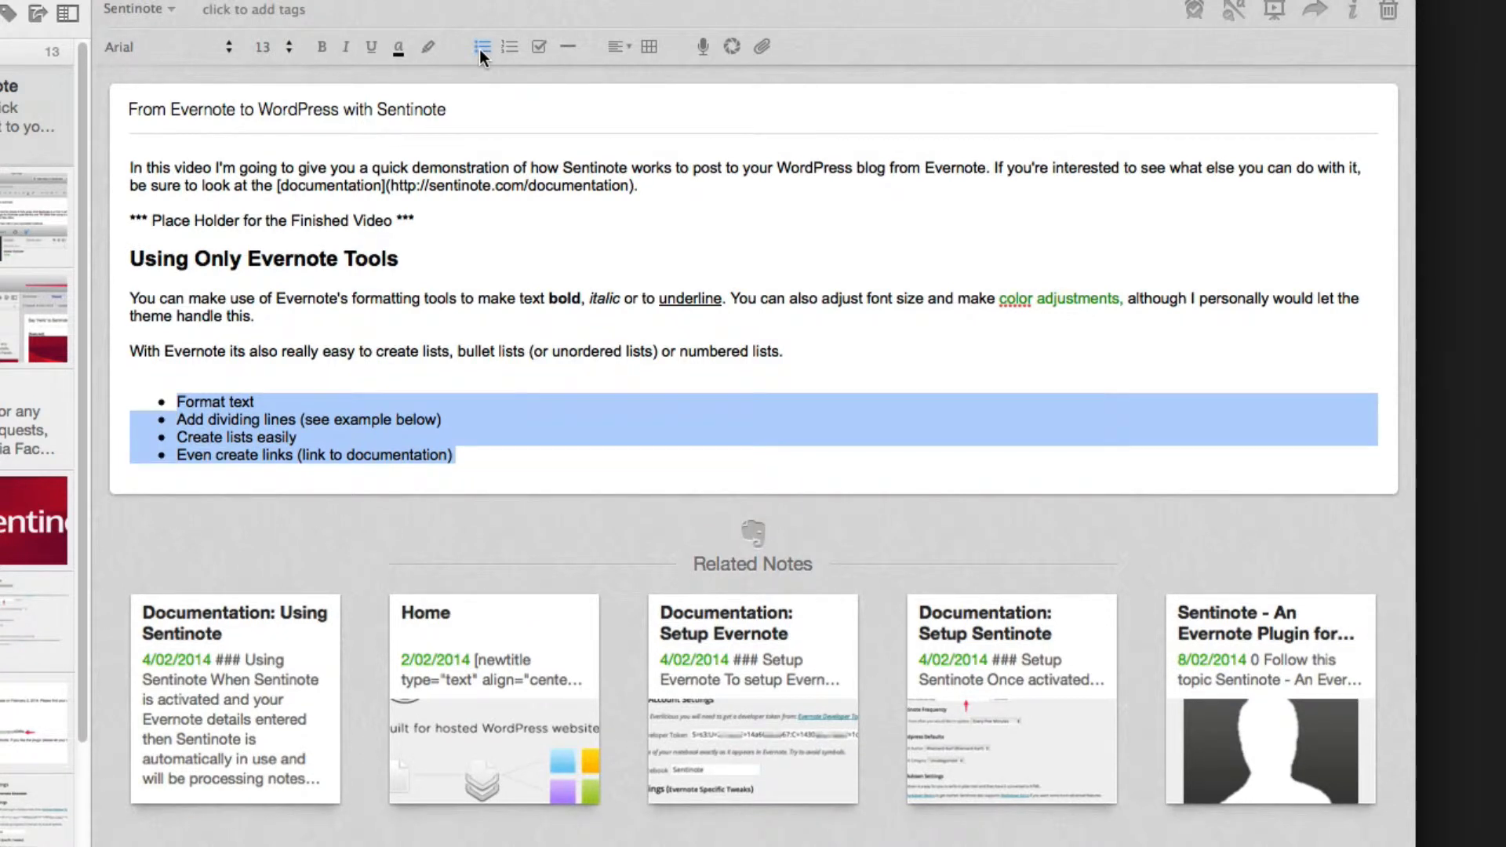
left_click(508, 48)
left_click(560, 459)
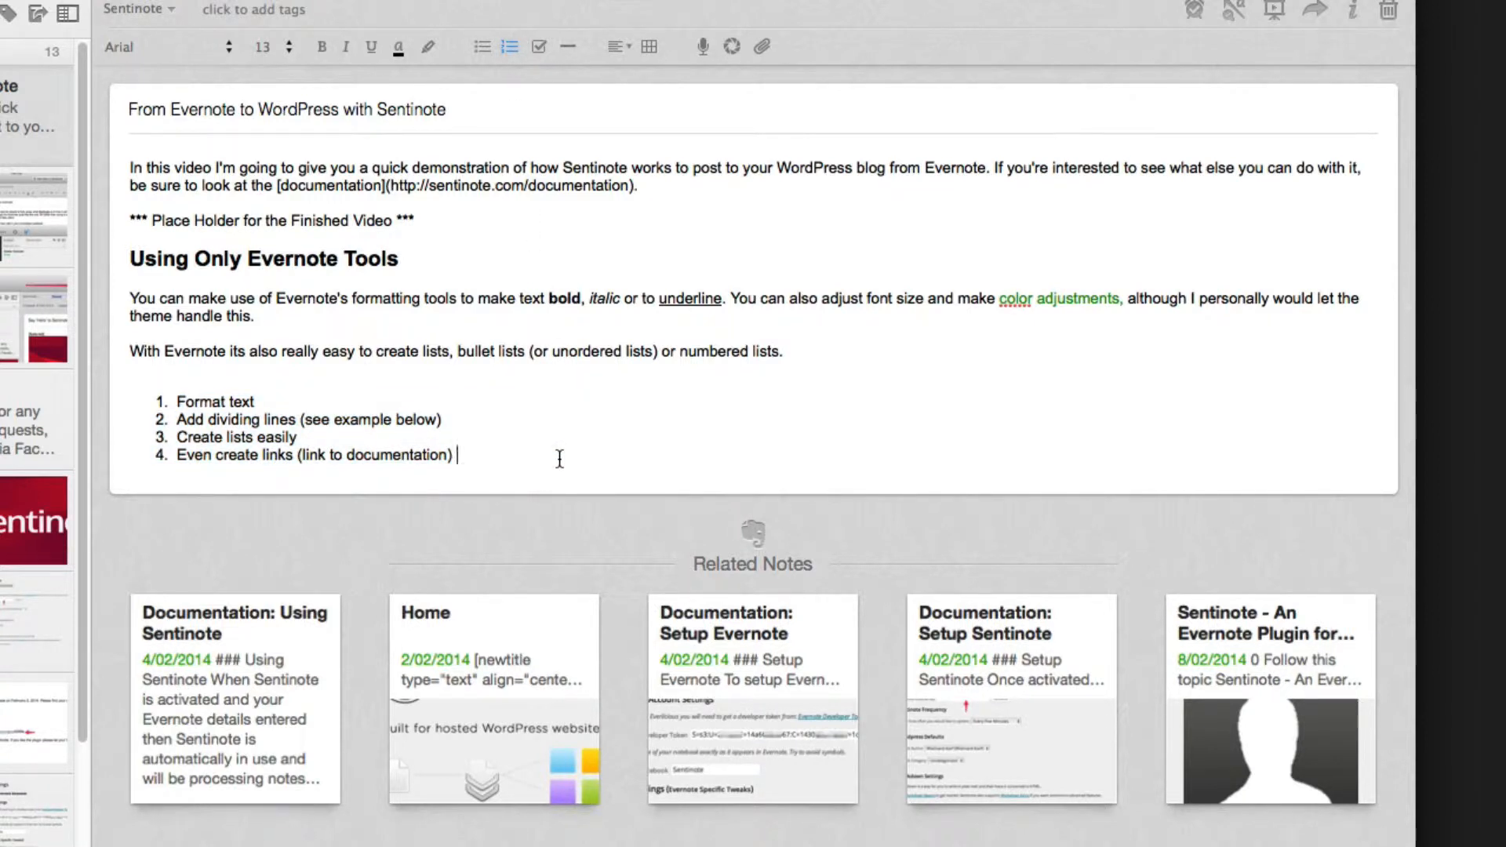
- End the numbered list and insert a horizontal dividing line below it
key("Return")
key("Return")
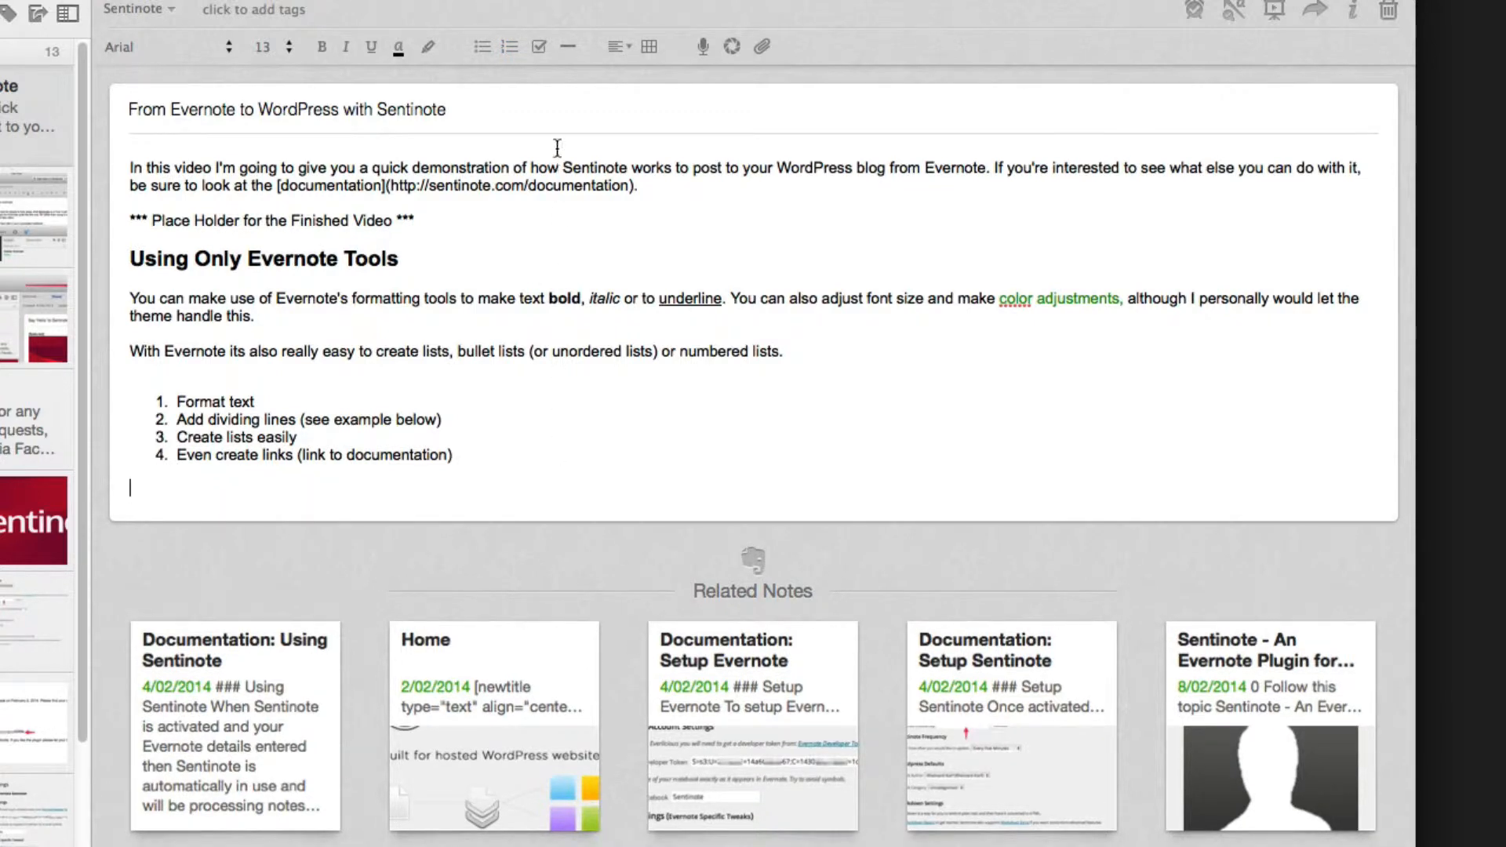
left_click(568, 47)
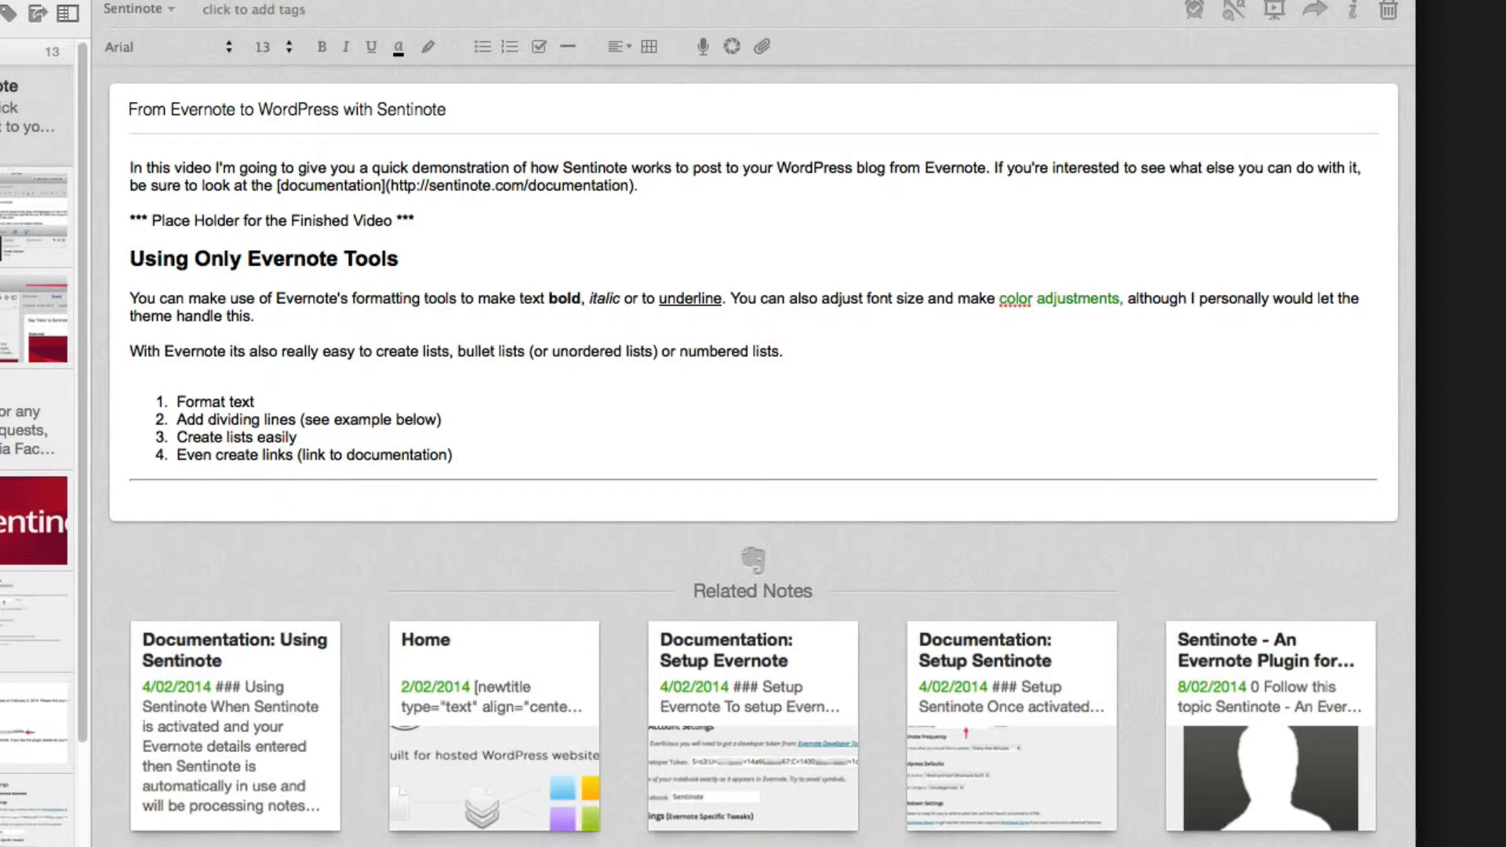
- Paste the prepared "Using Markdown" section below the dividing line and remove the hyperlink from its Daring Fireball address
key("super+v")
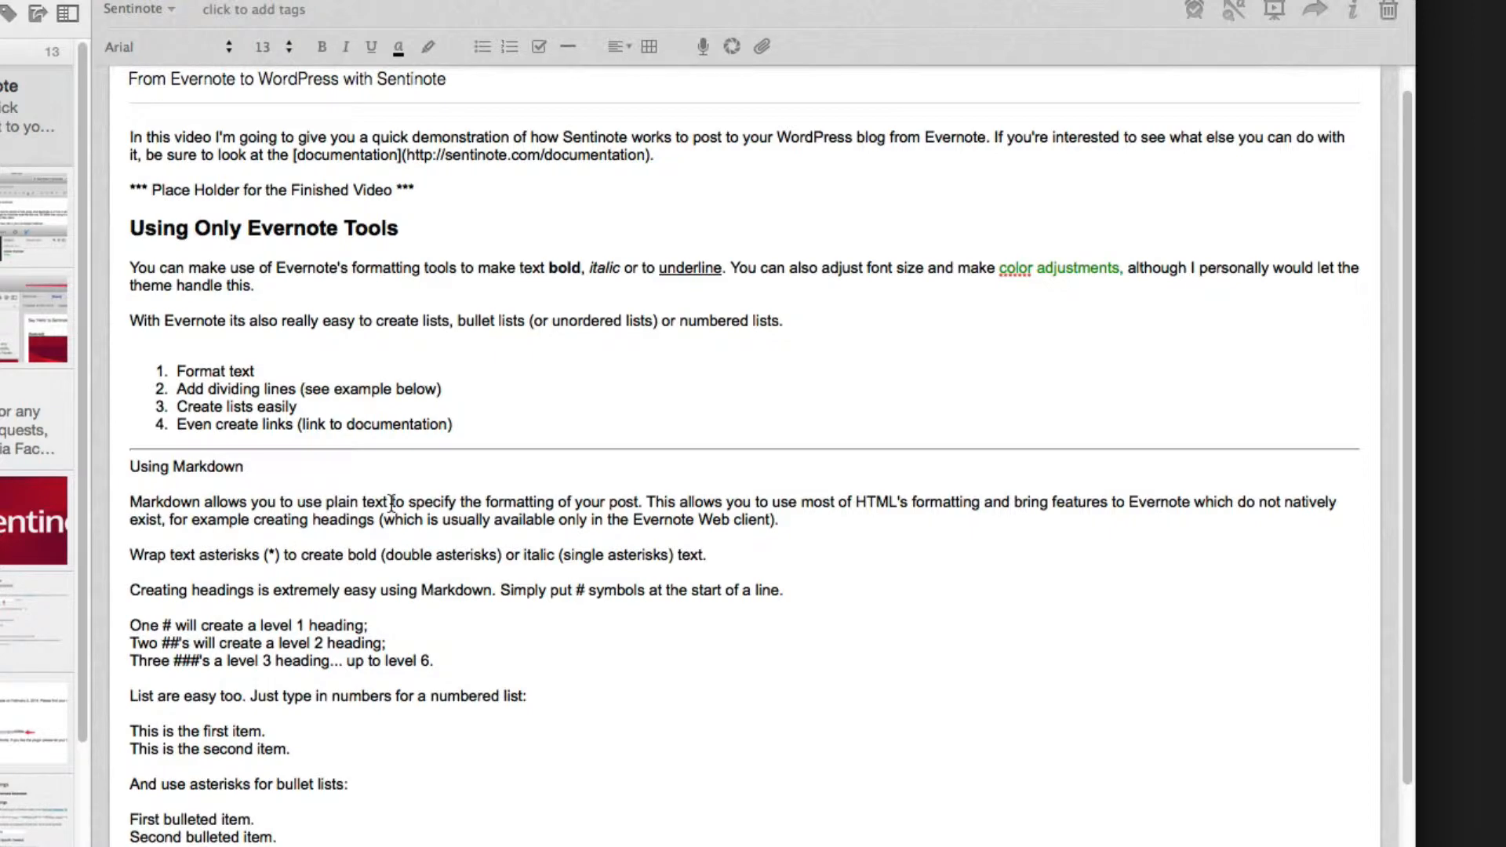
scroll(420, 744, "down", 3)
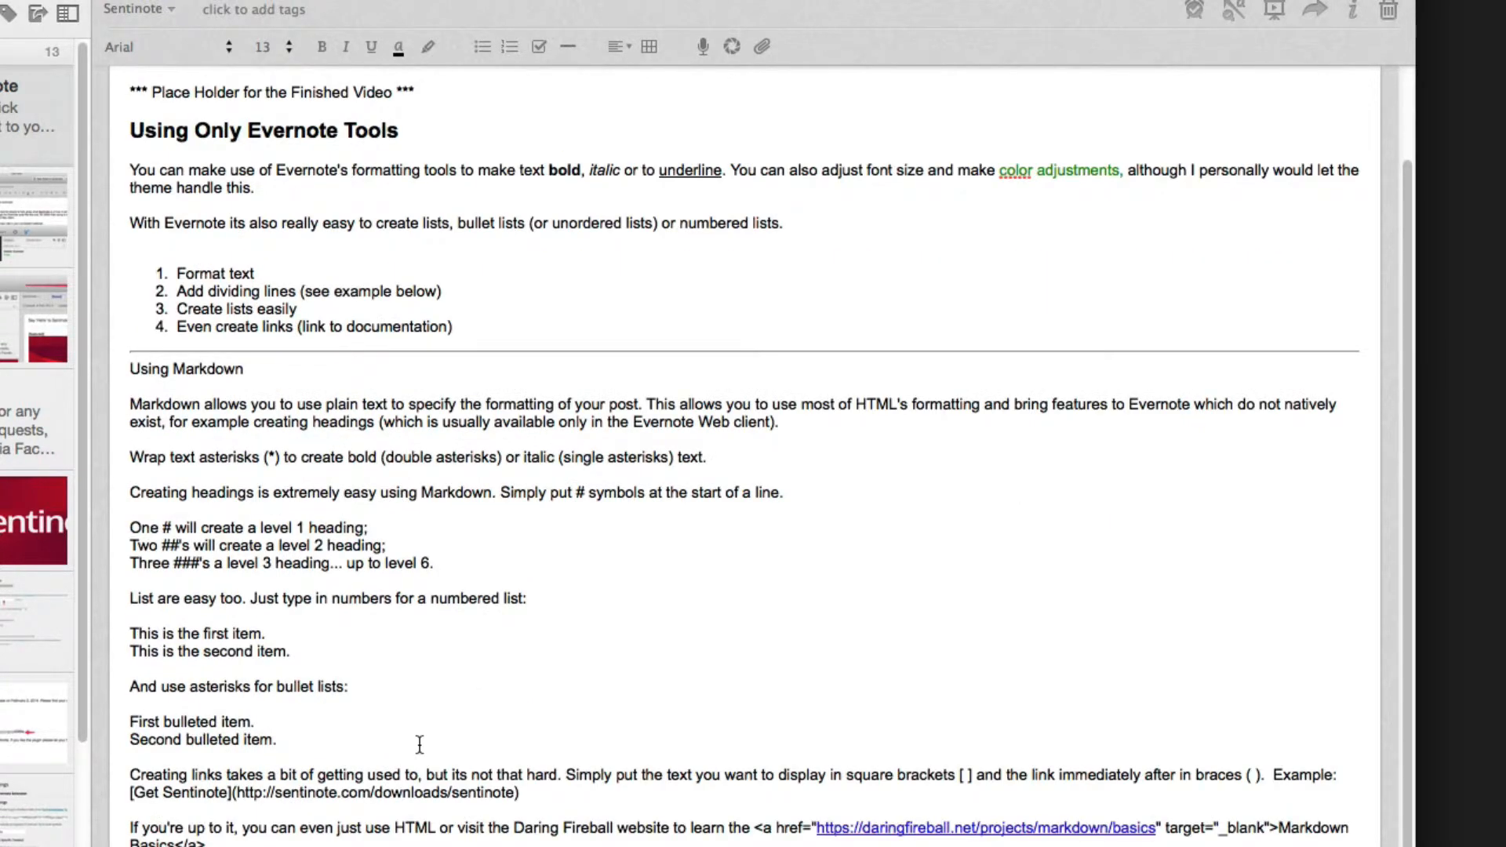
right_click(854, 838)
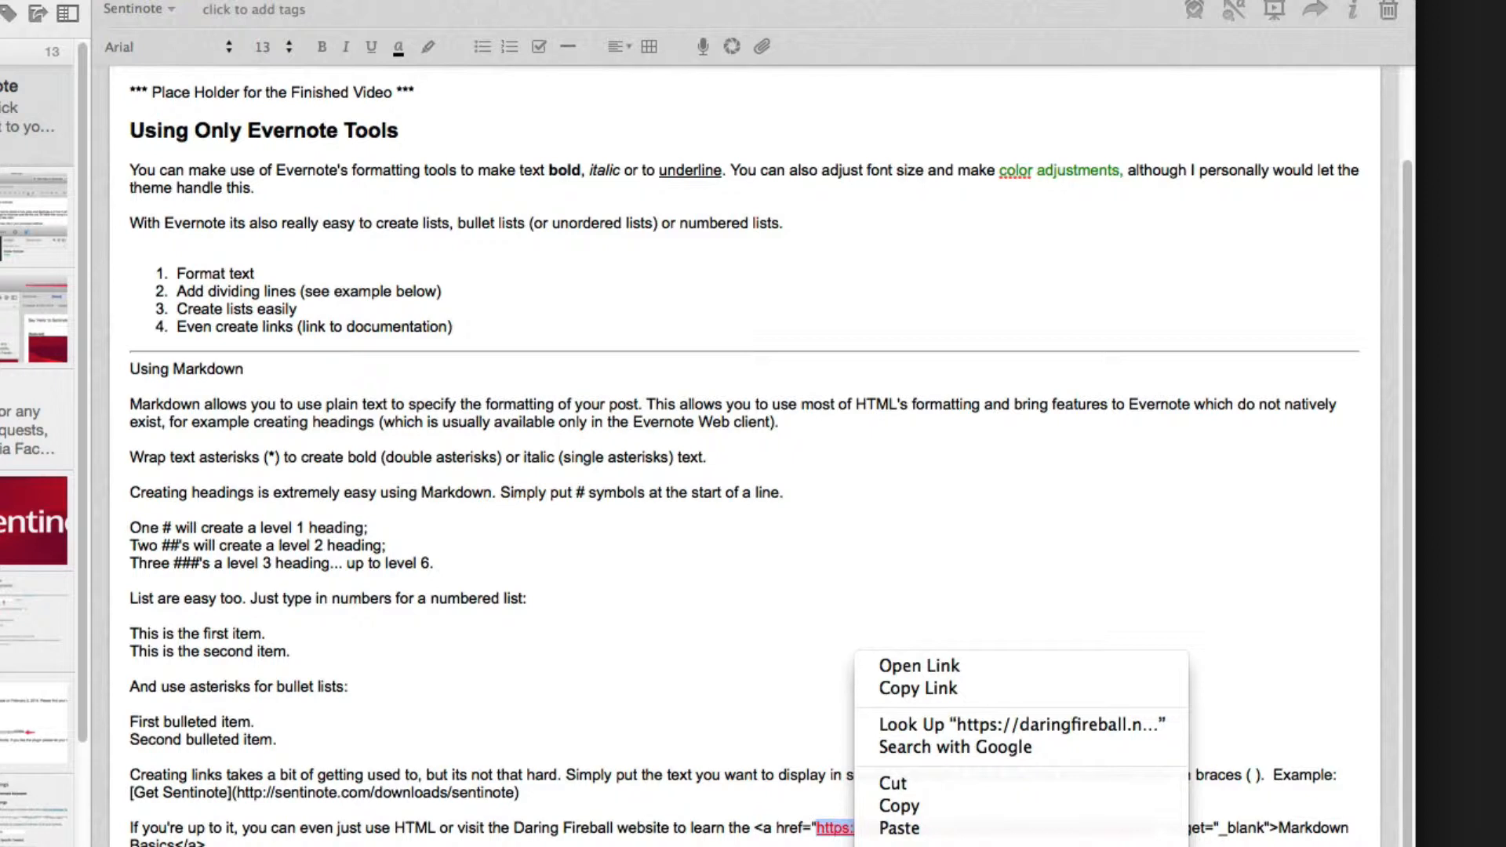
left_click(917, 845)
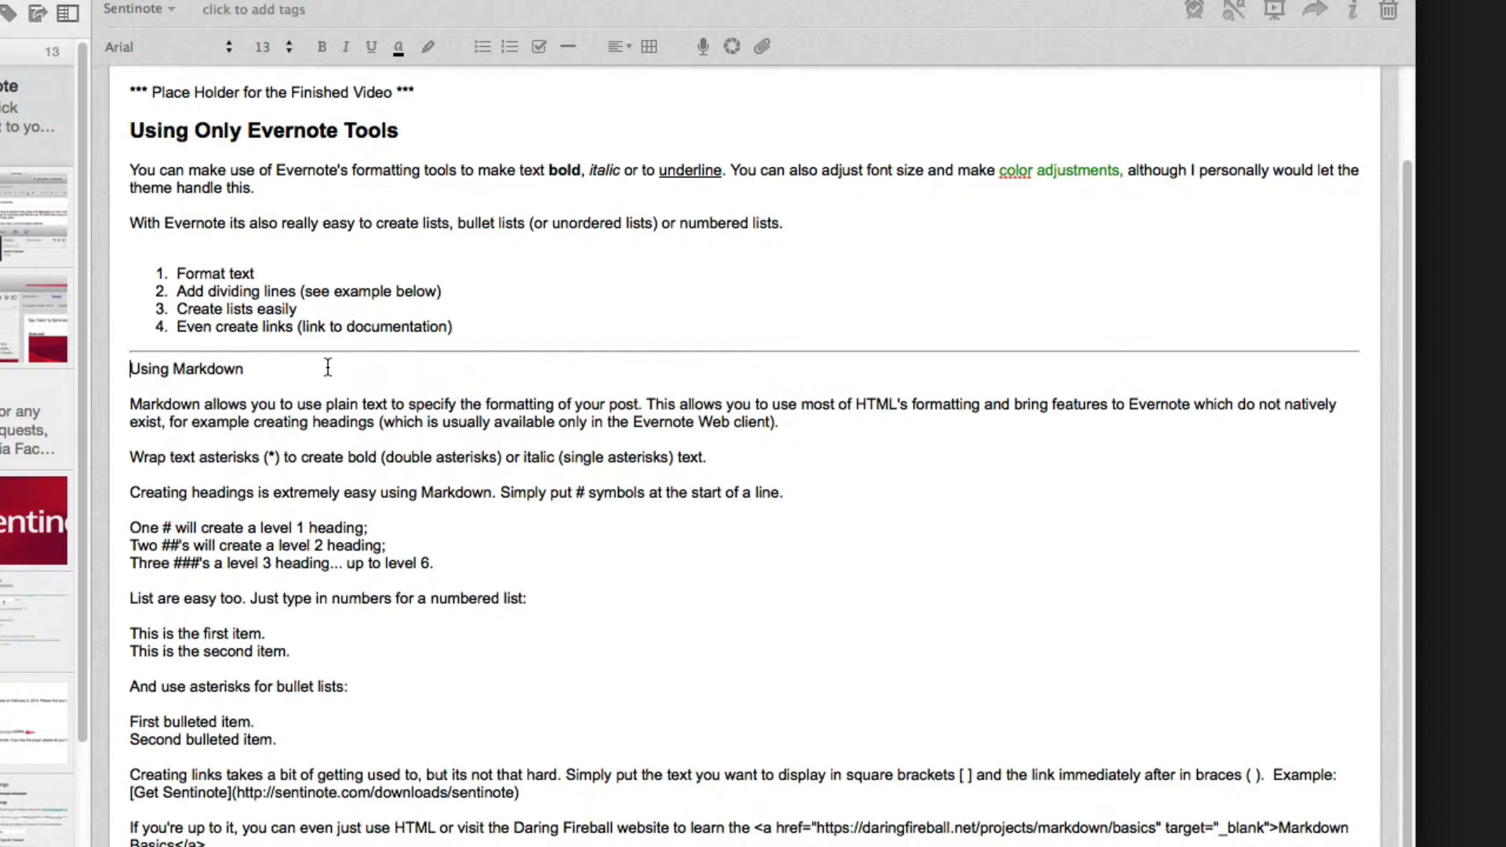
- Mark "Using Markdown" as a heading with ### and wrap "bold (double asterisks)" in double asterisks
type("###")
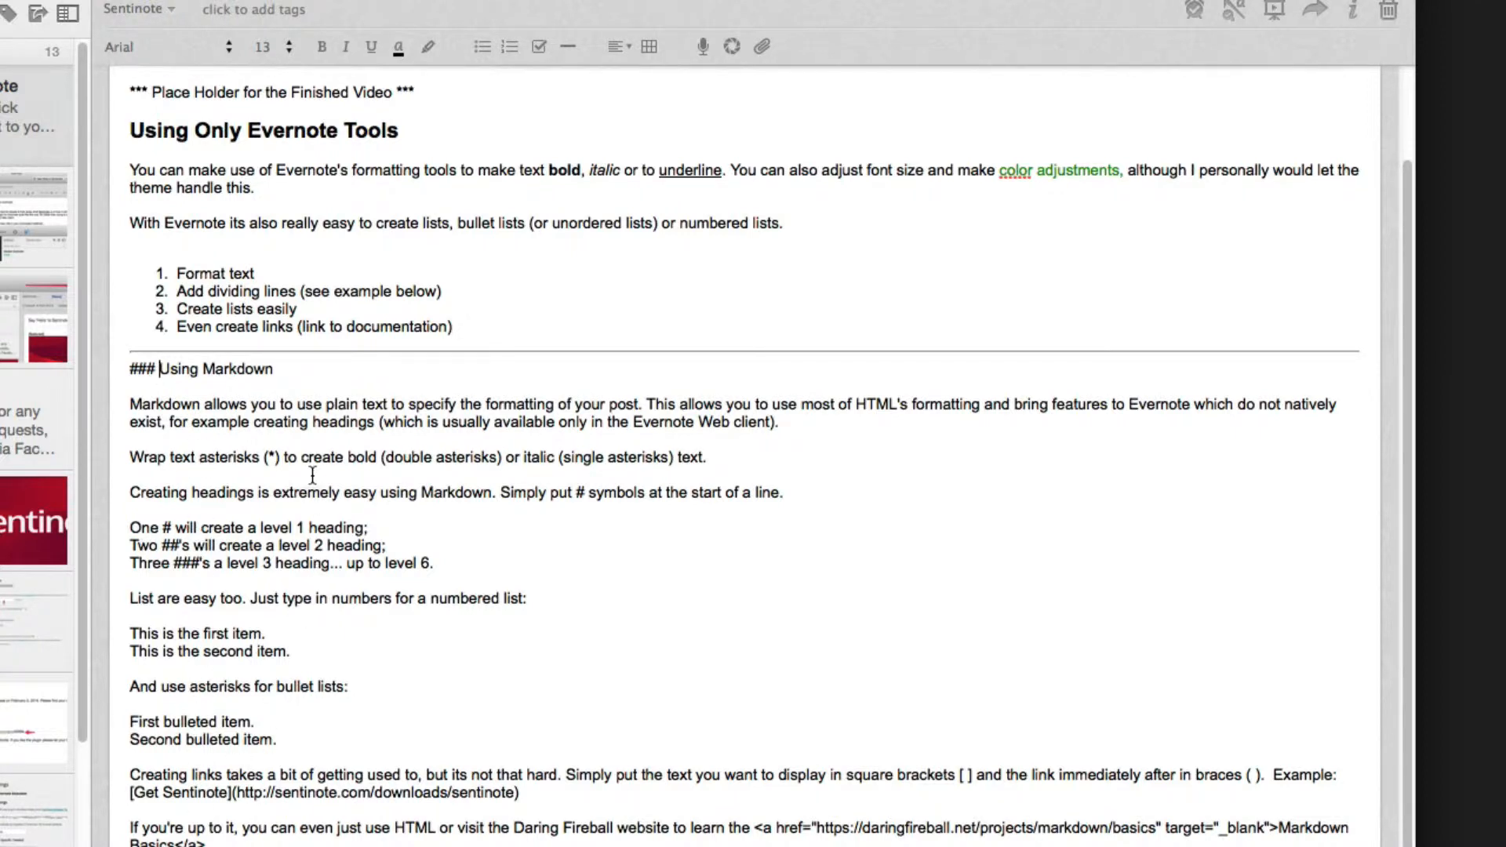
left_click(348, 457)
type("**")
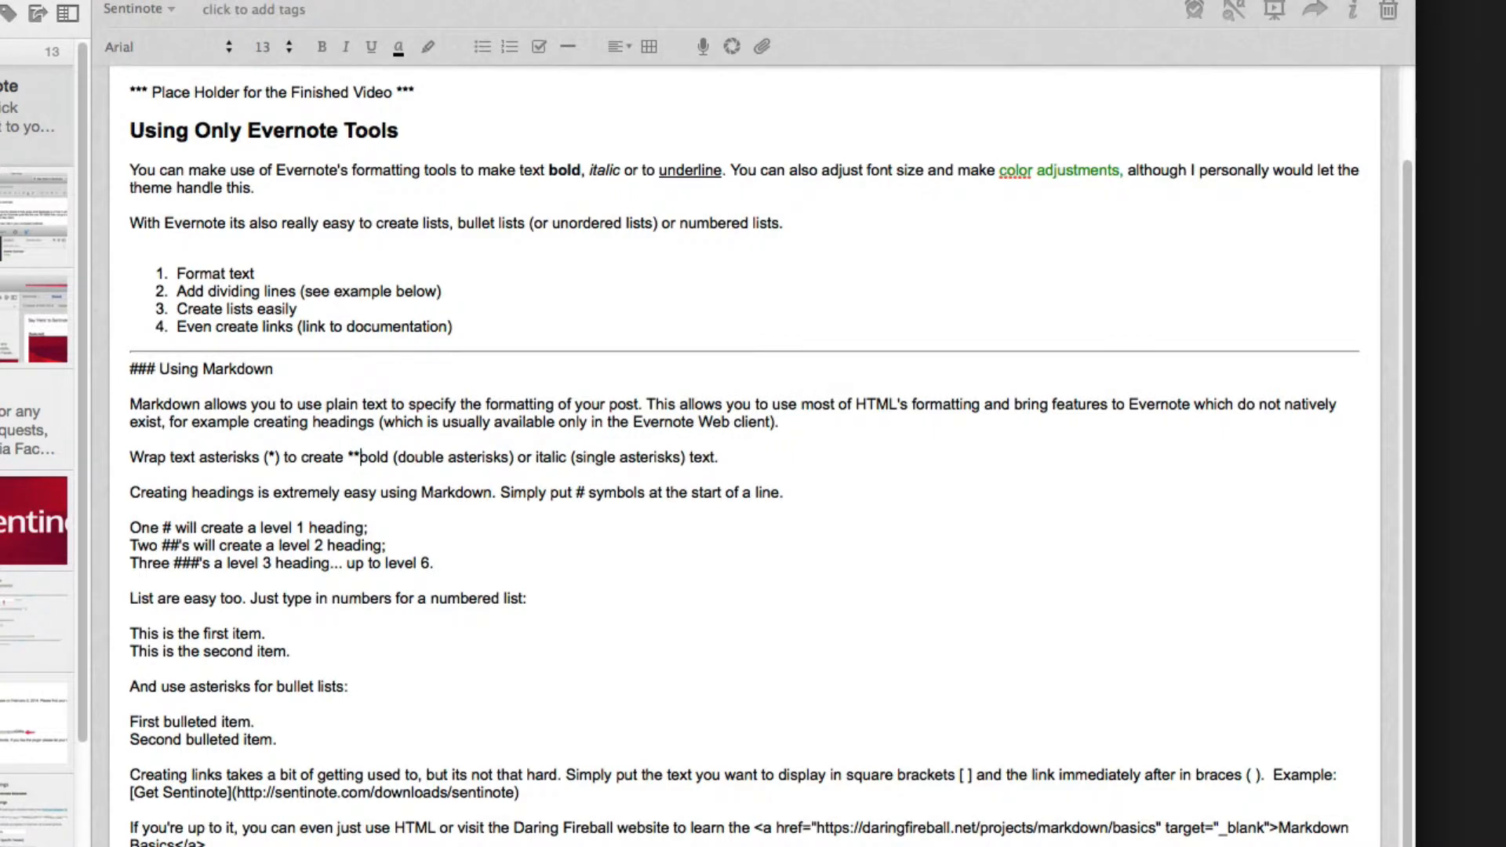
key("Right")
key("Right")
key("Right")
key("Right")
key("Right")
key("Right")
key("Right")
key("Right")
key("Right")
key("Right")
key("Right")
key("Right")
key("Right")
key("Right")
key("Right")
key("Right")
key("Right")
key("Right")
key("Right")
key("Right")
type("**")
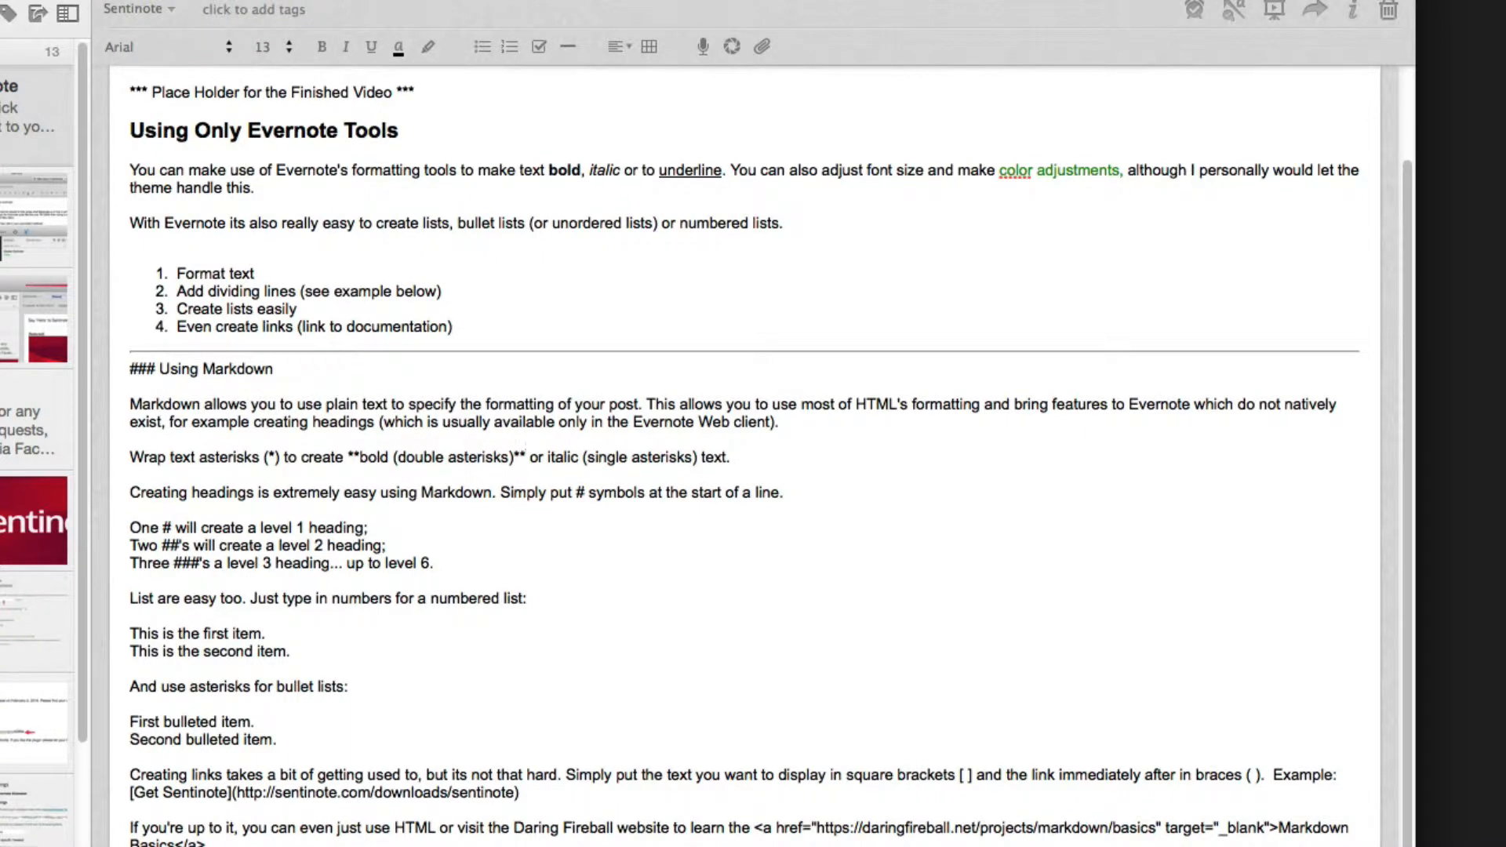
- Wrap "italic (single asterisks)" in the Markdown section in single asterisks
key("Right")
type("*")
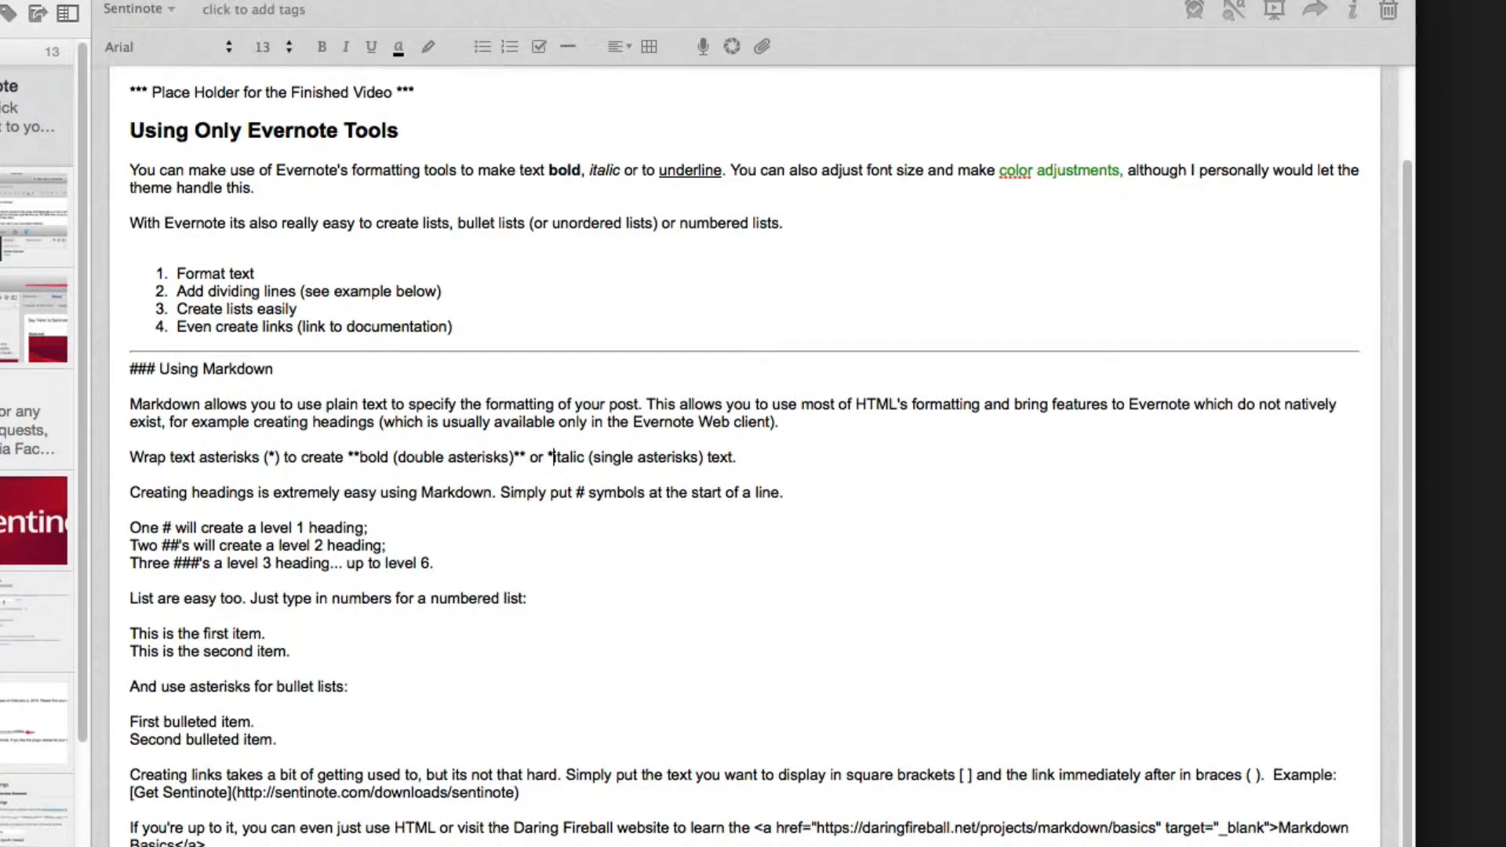
key("Right")
key("Right")
key("Right")
key("Right")
key("Right")
key("Right")
key("Right")
key("Right")
key("Right")
key("Right")
key("Right")
key("Right")
key("Right")
key("Right")
key("Right")
key("Right")
key("Right")
key("Right")
key("Right")
key("Right")
key("Right")
key("Right")
key("Right")
key("Right")
type("*")
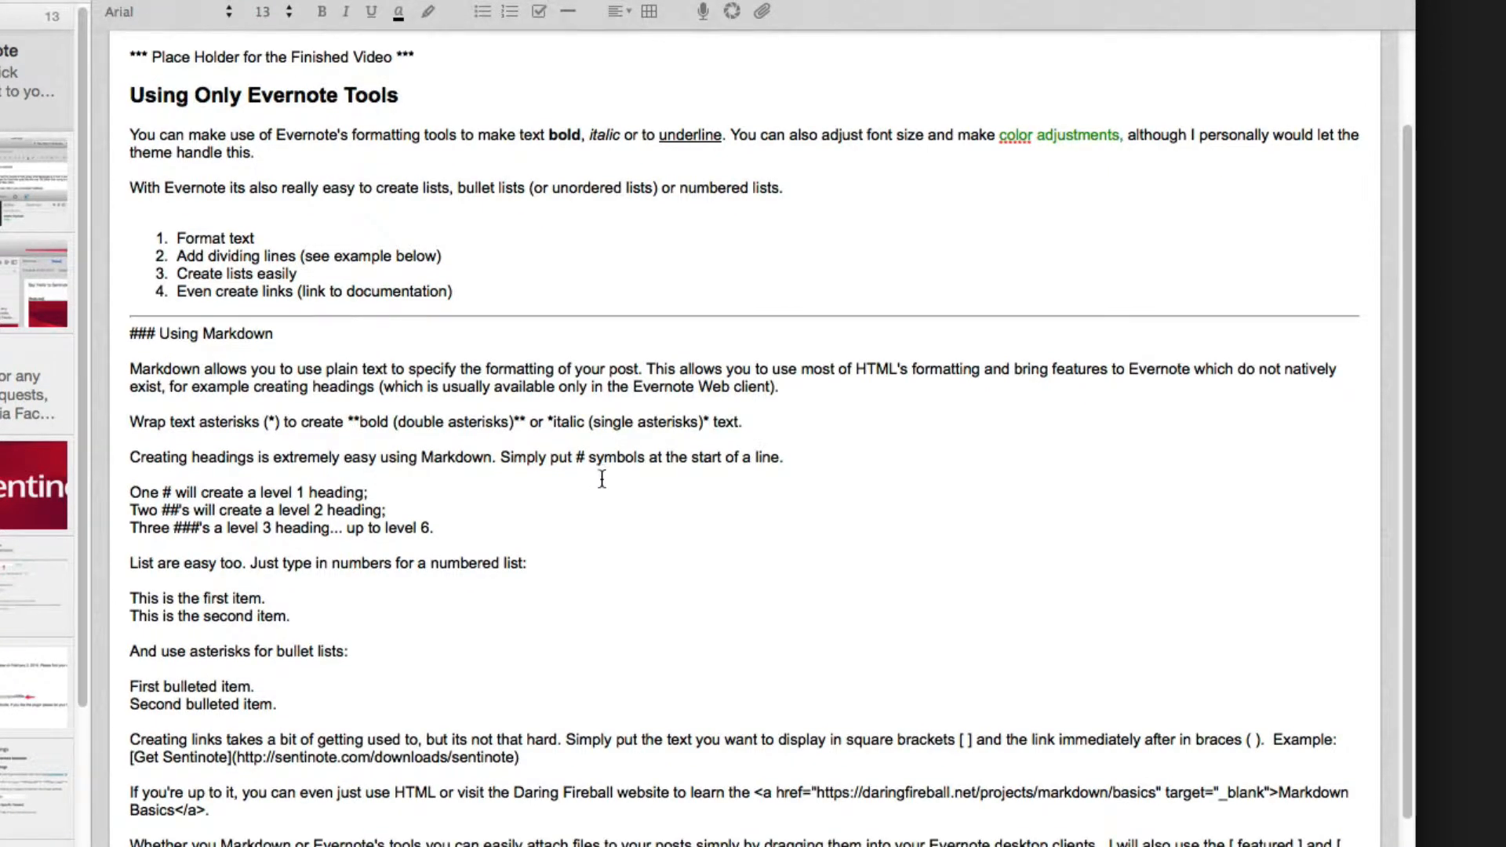
- Prefix the three heading example lines with #, ## and ###, each followed by a space
left_click(130, 492)
type("#")
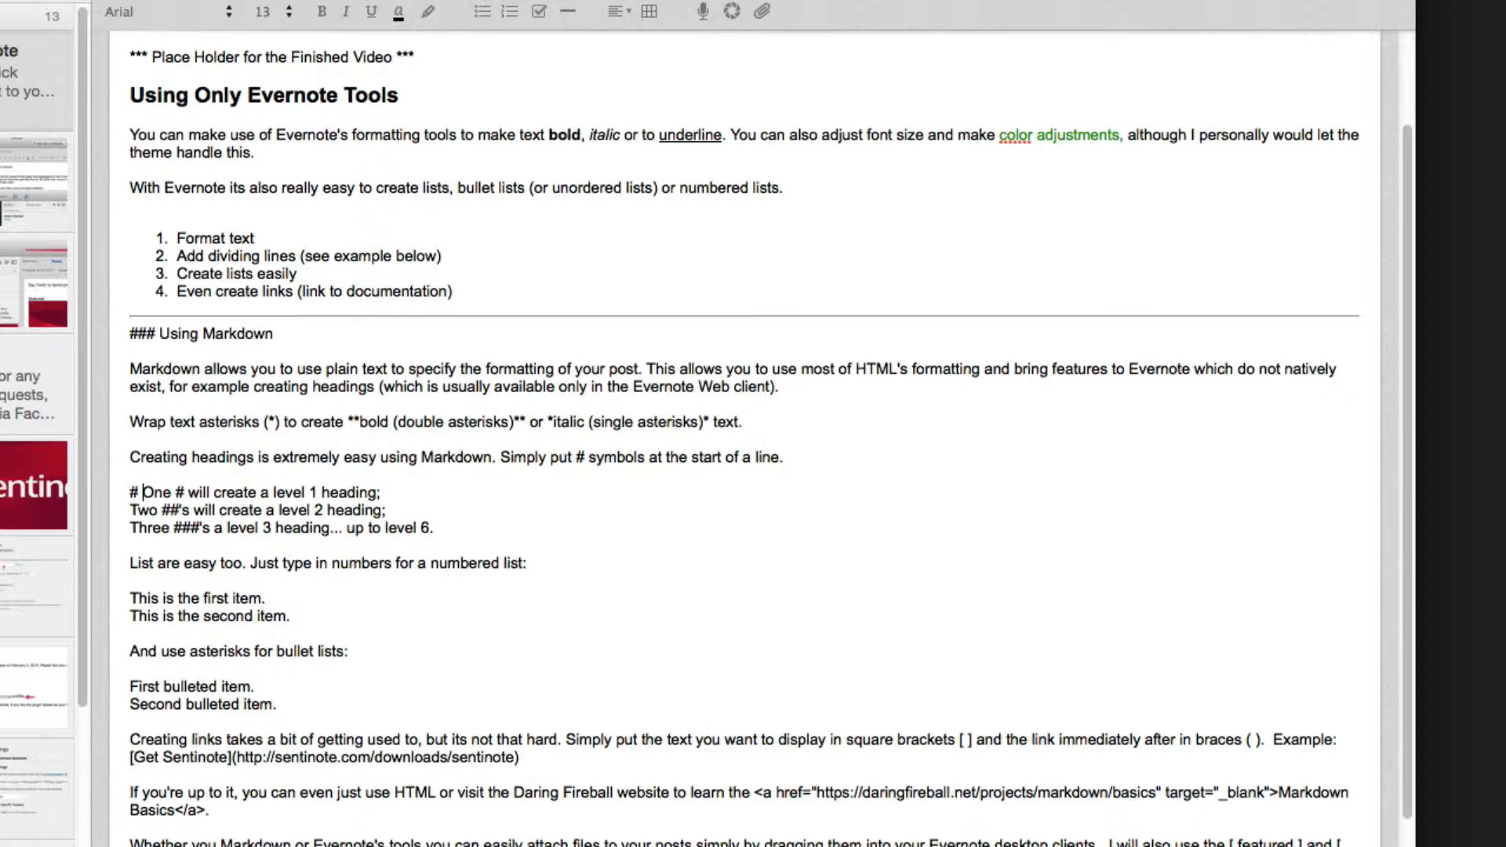
key("Down")
key("Left")
type("##")
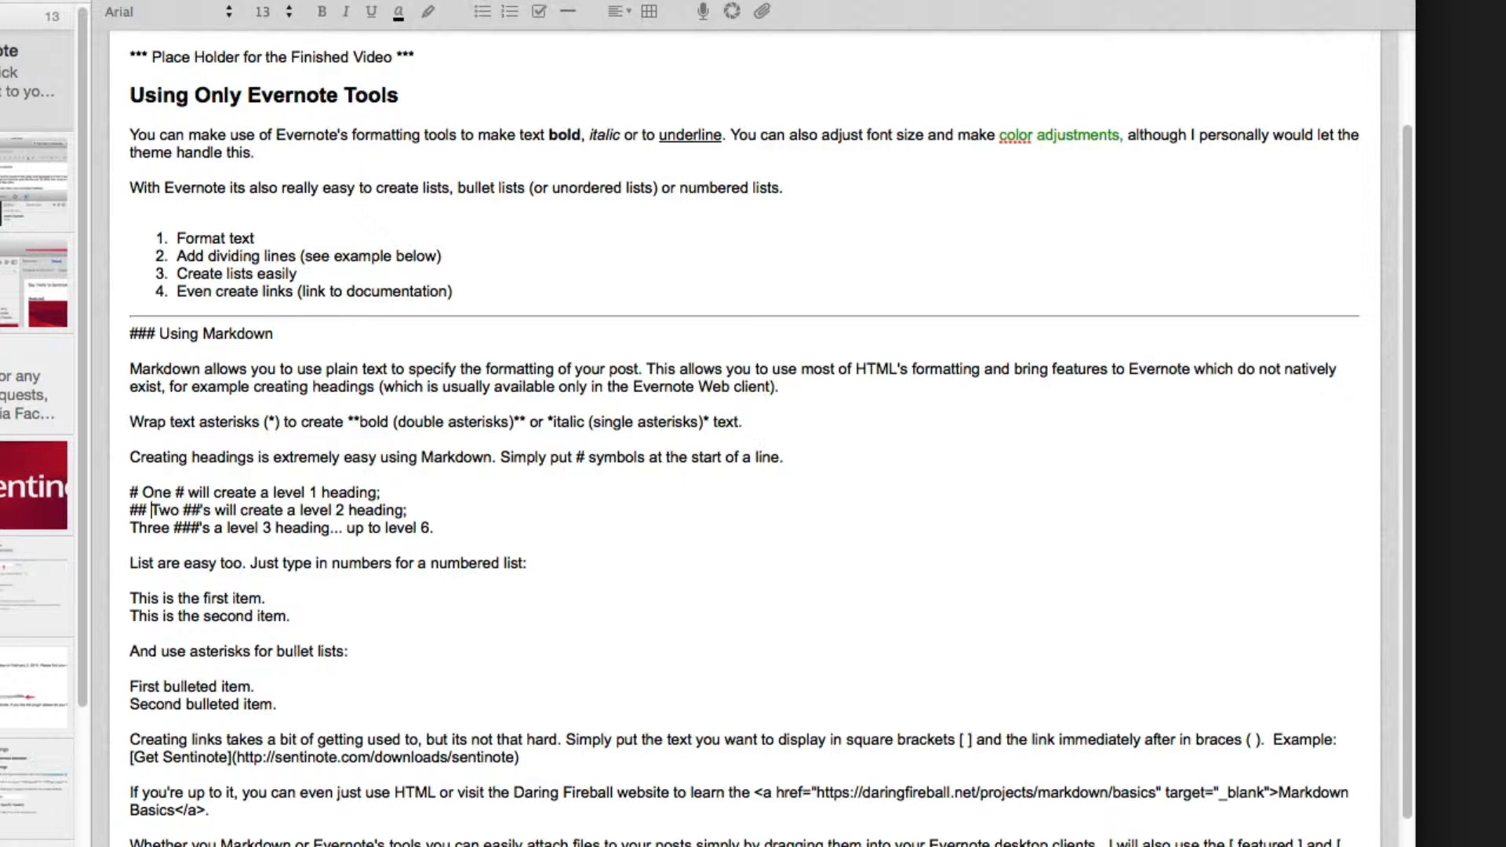
key("Down")
key("Left")
key("Left")
type("###")
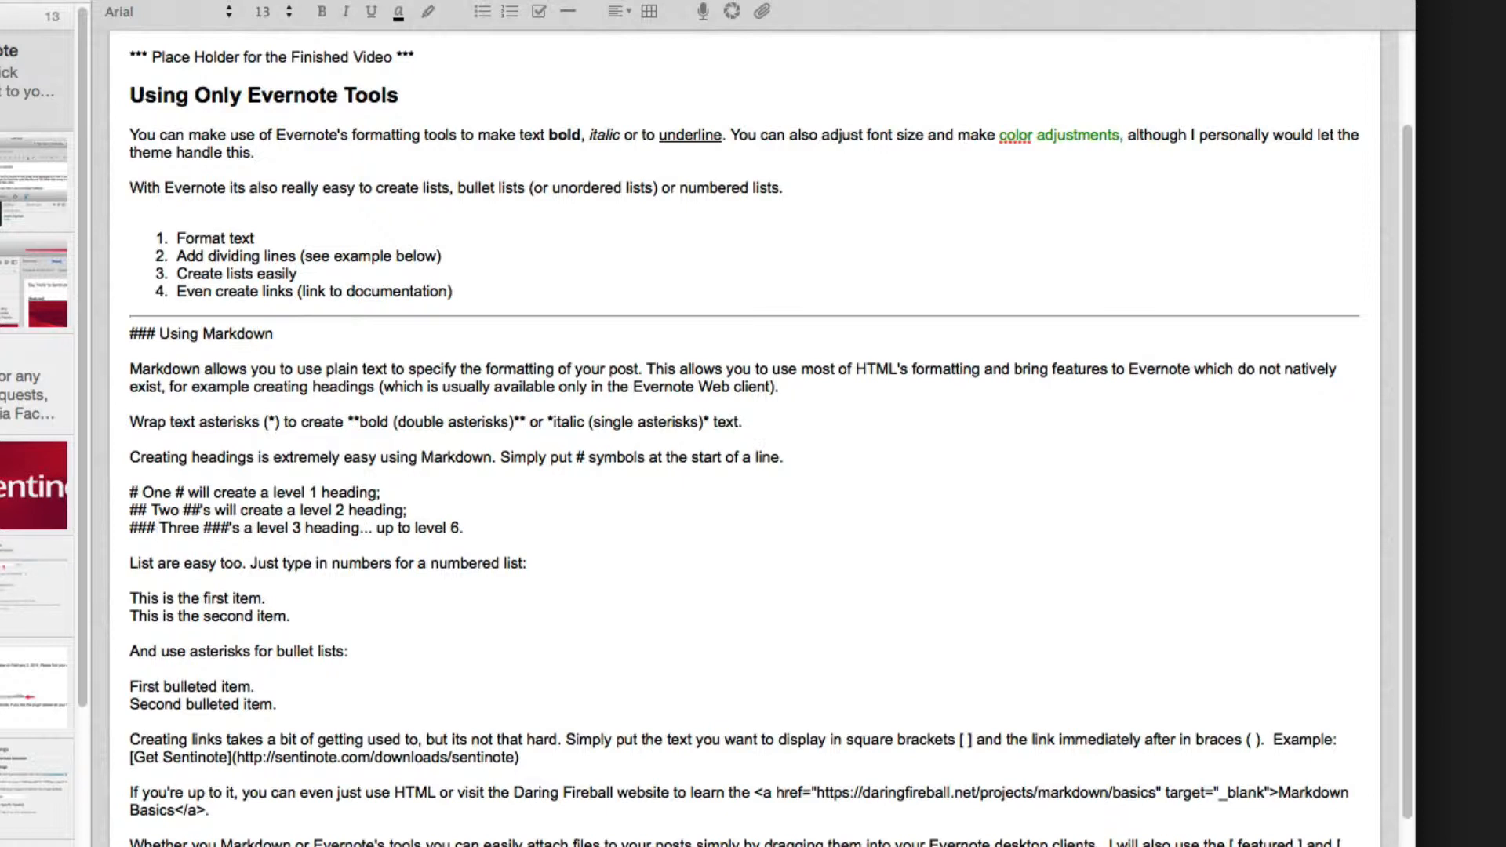
type("###")
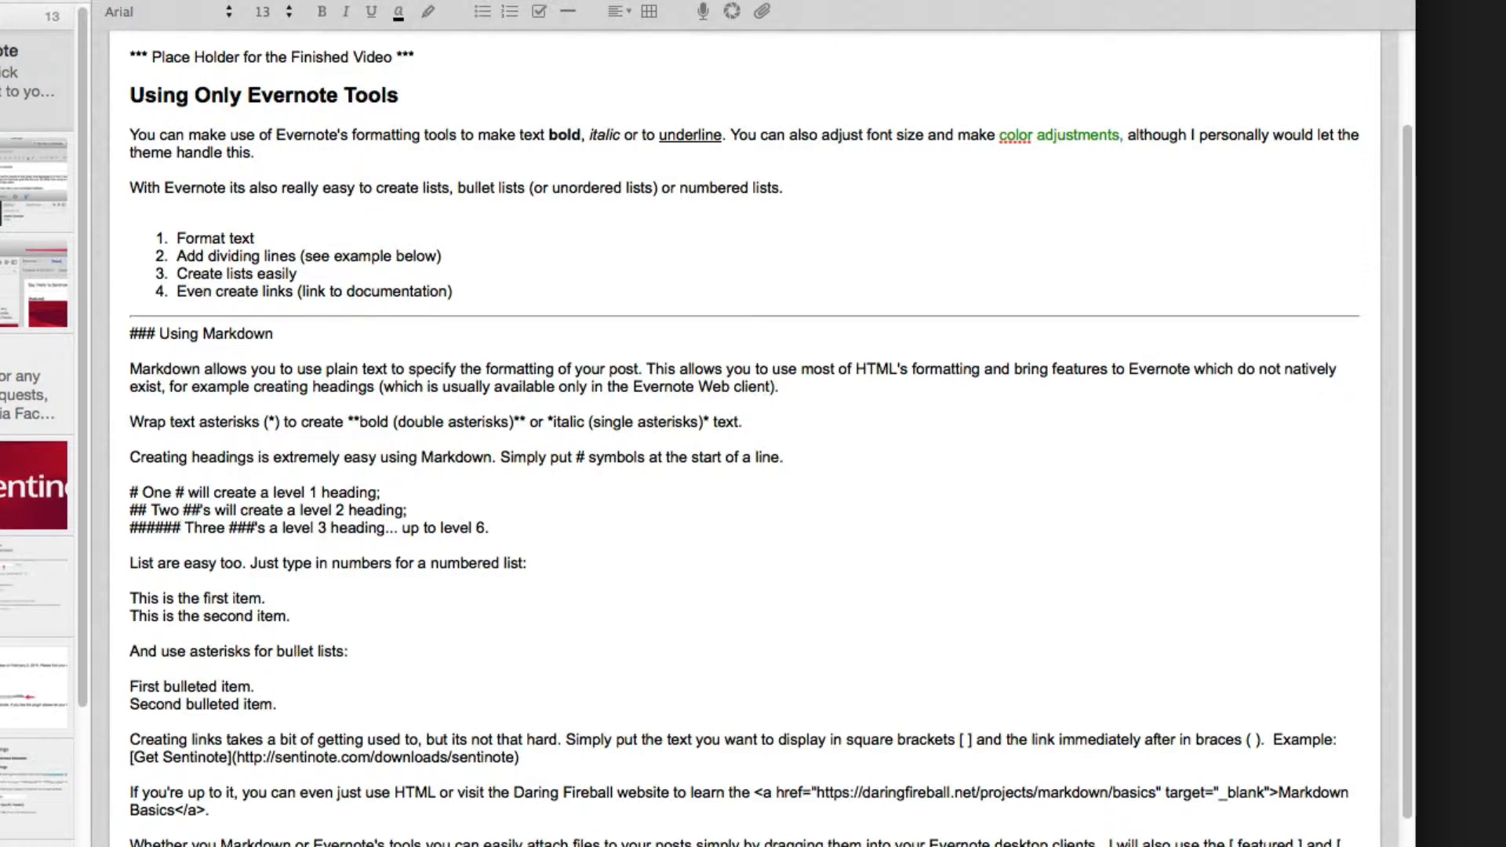
key("BackSpace")
key("BackSpace")
key("BackSpace")
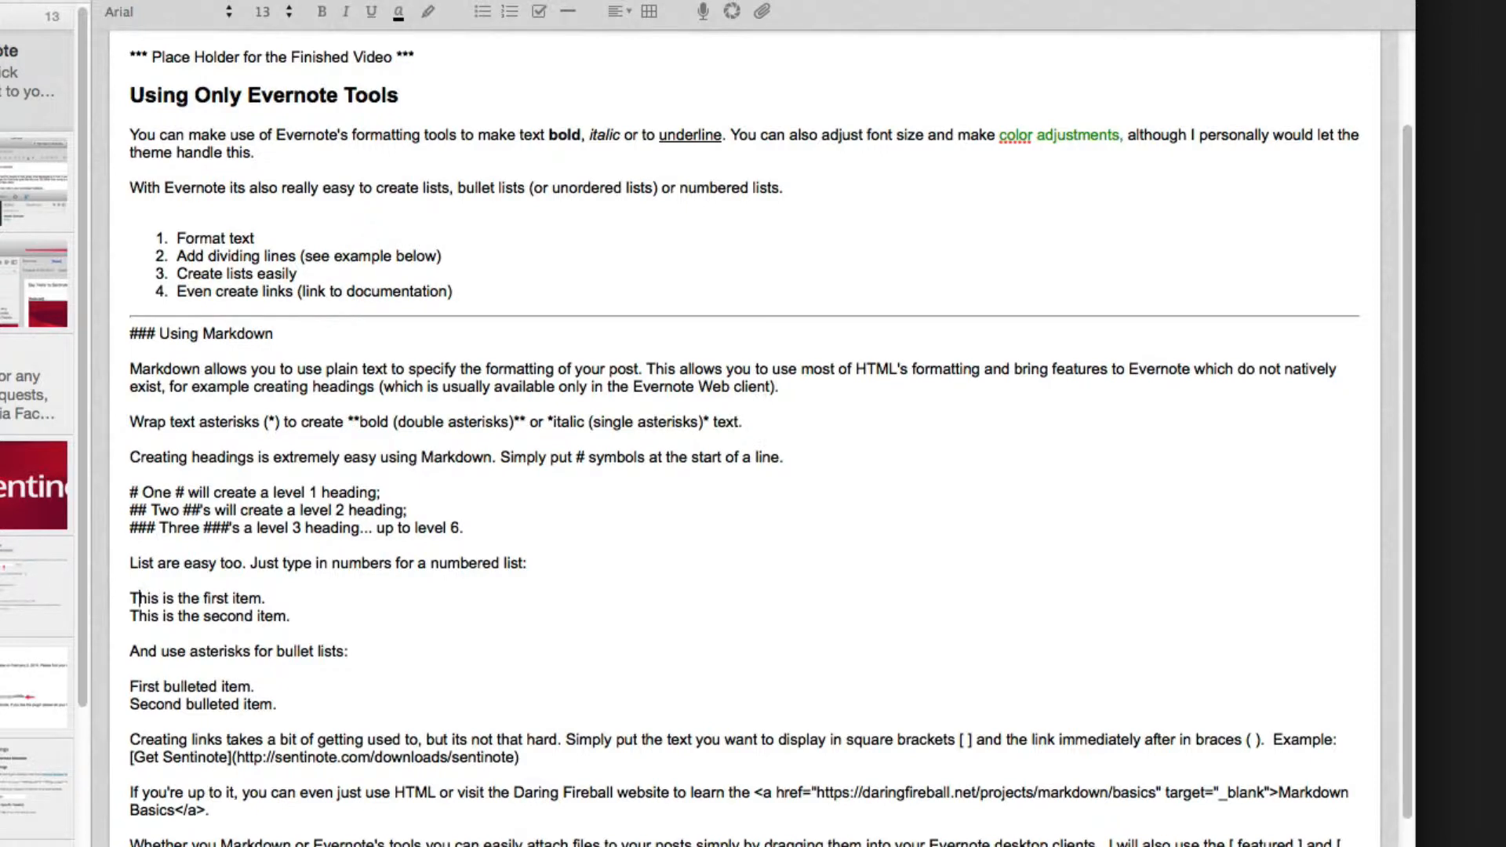
- Number the lines "This is the first item." and "This is the second item." as plain text with "1. " and "2. "
type("1. ")
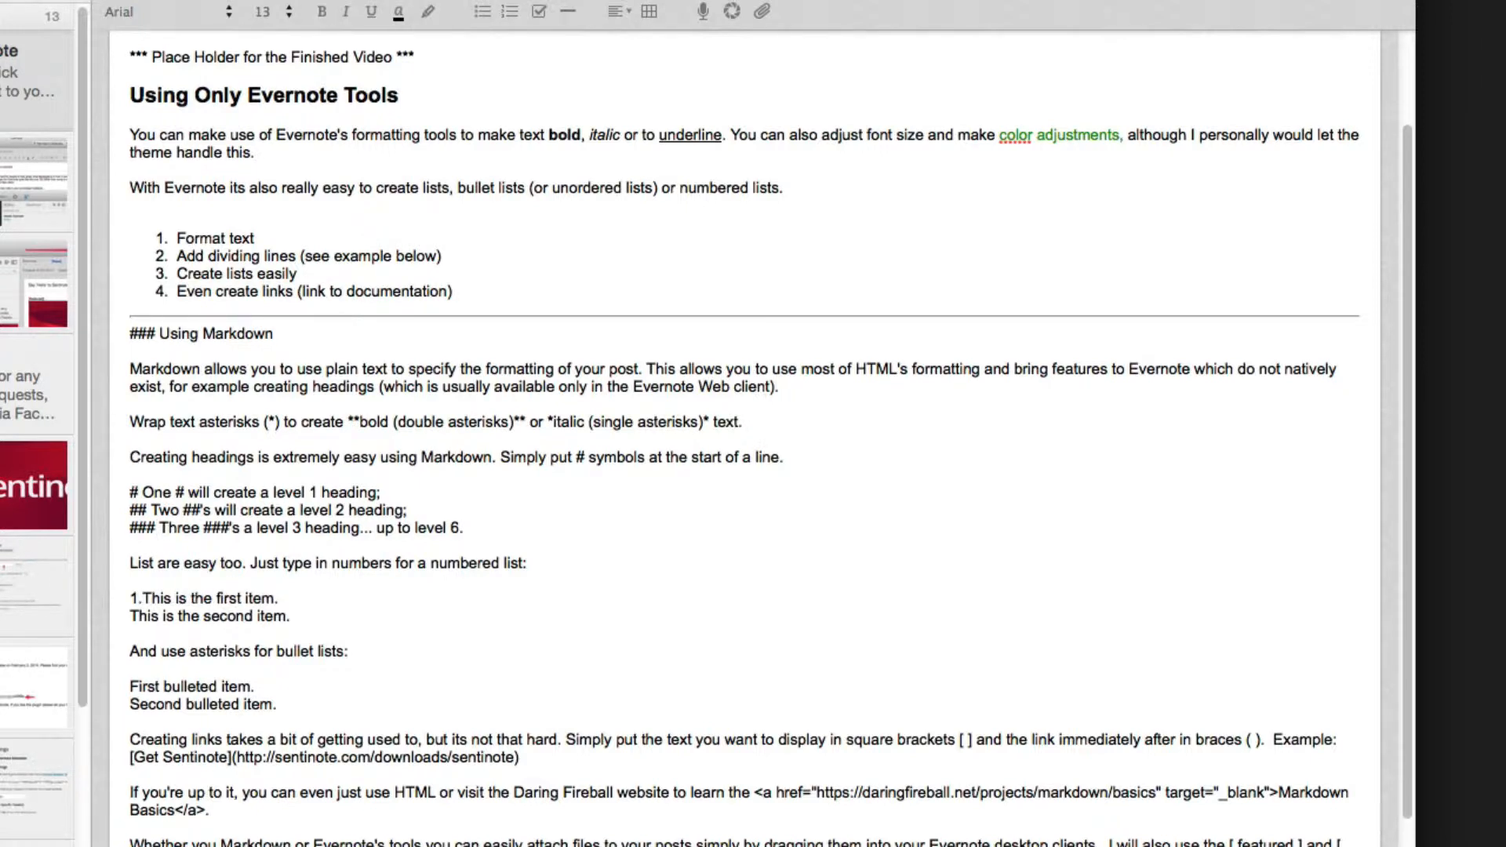
type("2.")
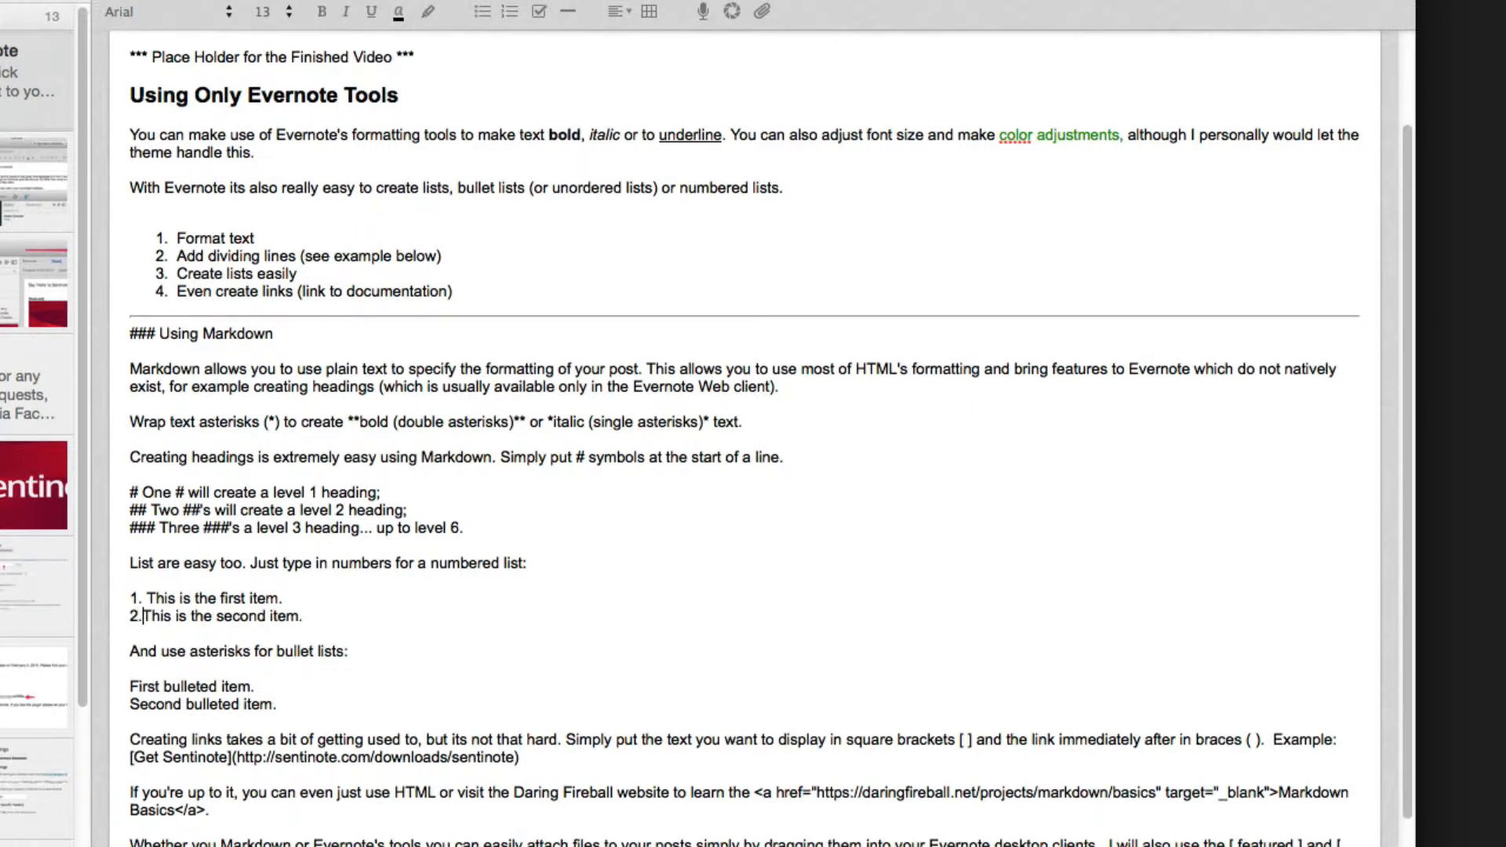
key("Left")
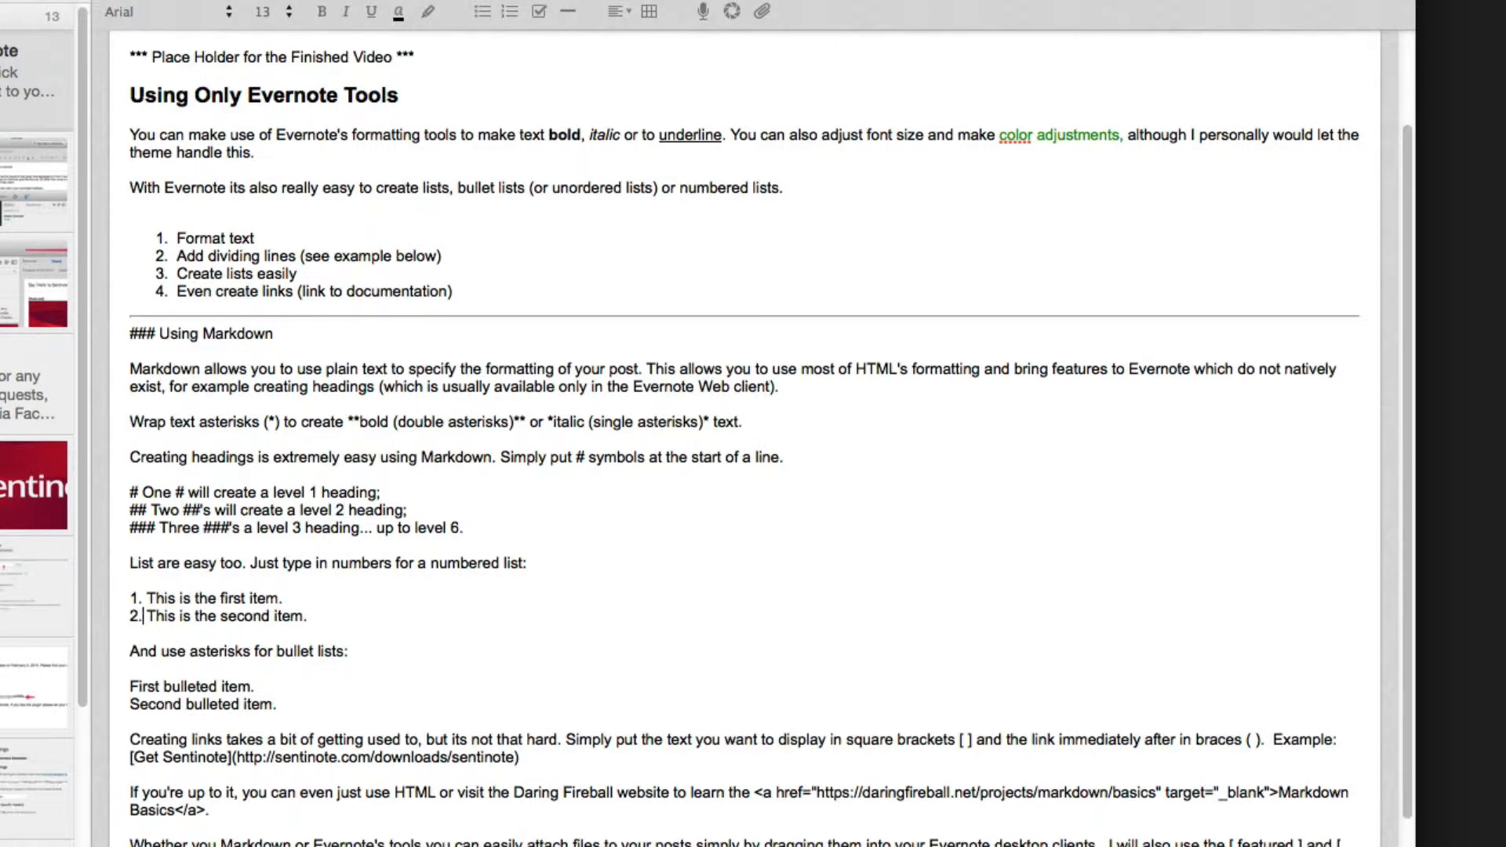
- Put an asterisk and a space before "First bulleted item." and "Second bulleted item."
key("Up")
key("Left")
key("Down")
key("Left")
key("Right")
key("Right")
key("Right")
key("Right")
key("Right")
key("Right")
key("Left")
key("Left")
key("Left")
type("*")
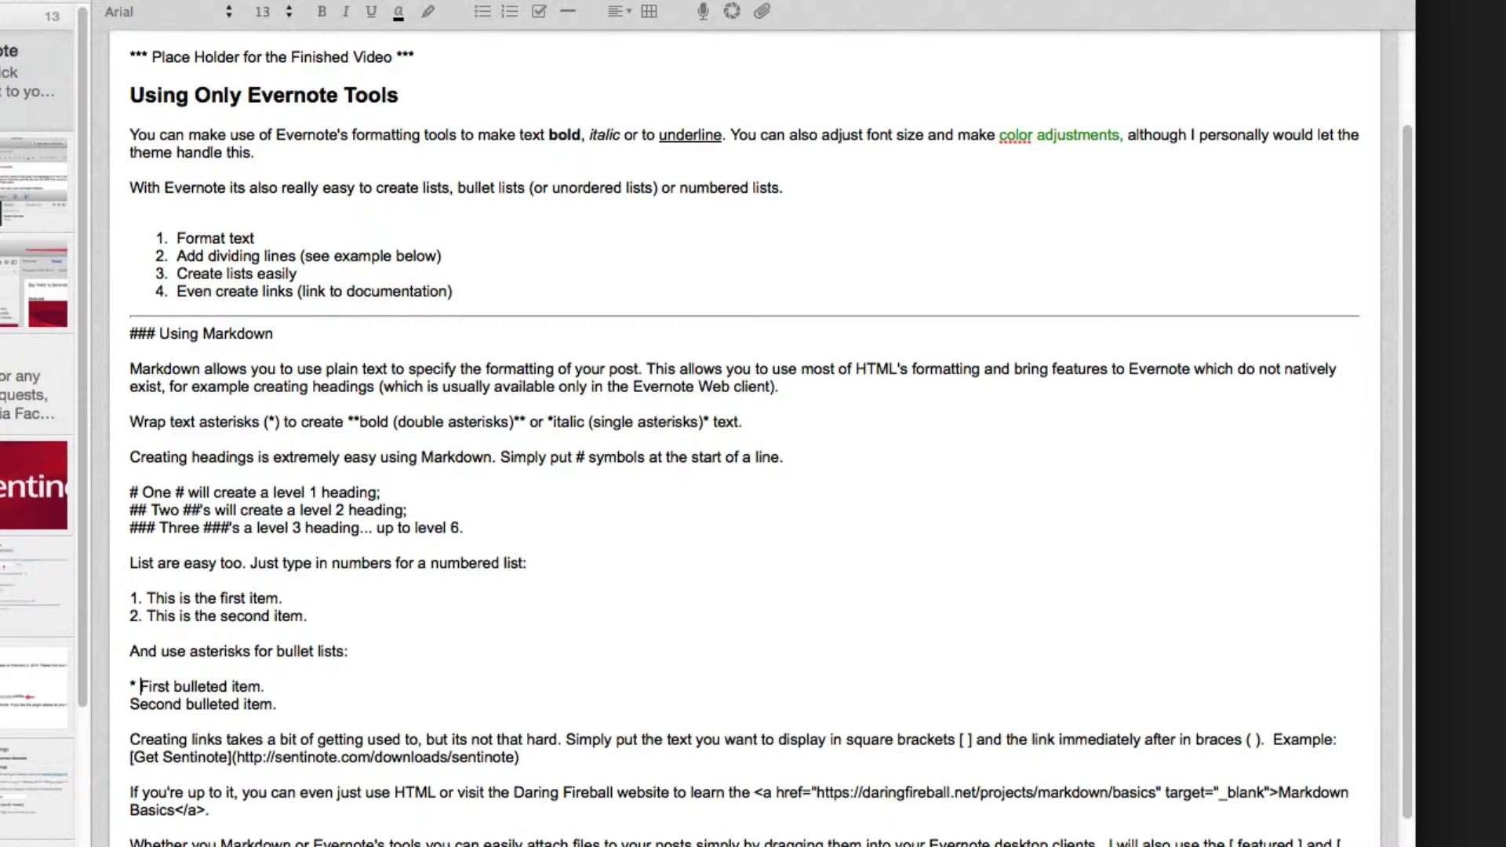
key("Down")
type("*")
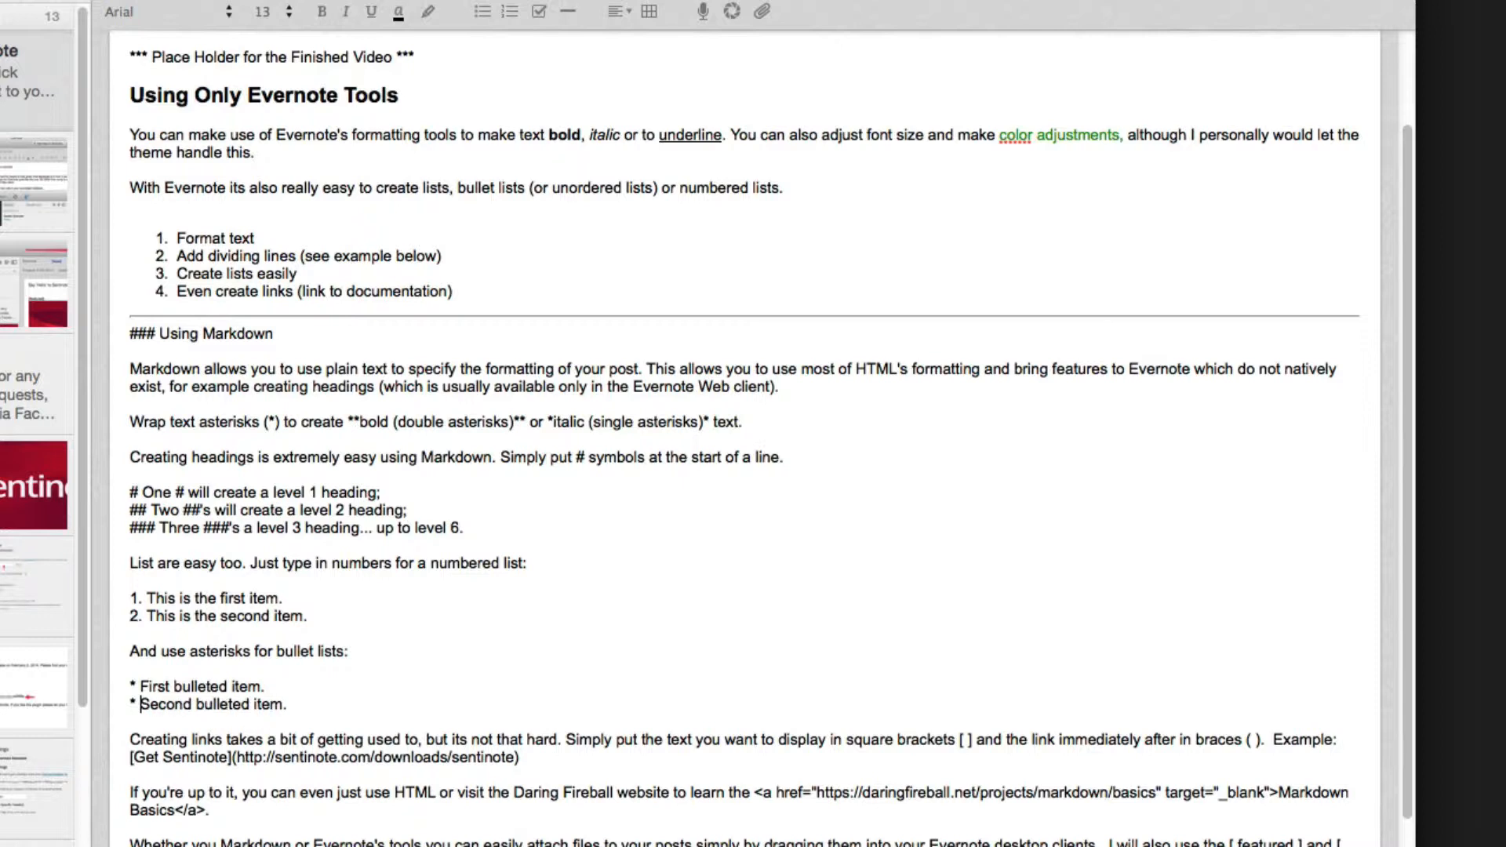
- Move the "Example: [Get Sentinote]" link text into its own paragraph, separated by a blank line from the explanation of links
key("Up")
key("Up")
key("Up")
key("Up")
key("Up")
key("Up")
key("super+Right")
key("Down")
key("super+Right")
key("Down")
key("Down")
key("Down")
key("super+Right")
key("Left")
key("Left")
key("Left")
key("Left")
key("Left")
key("Left")
key("Left")
key("Left")
key("Left")
key("Return")
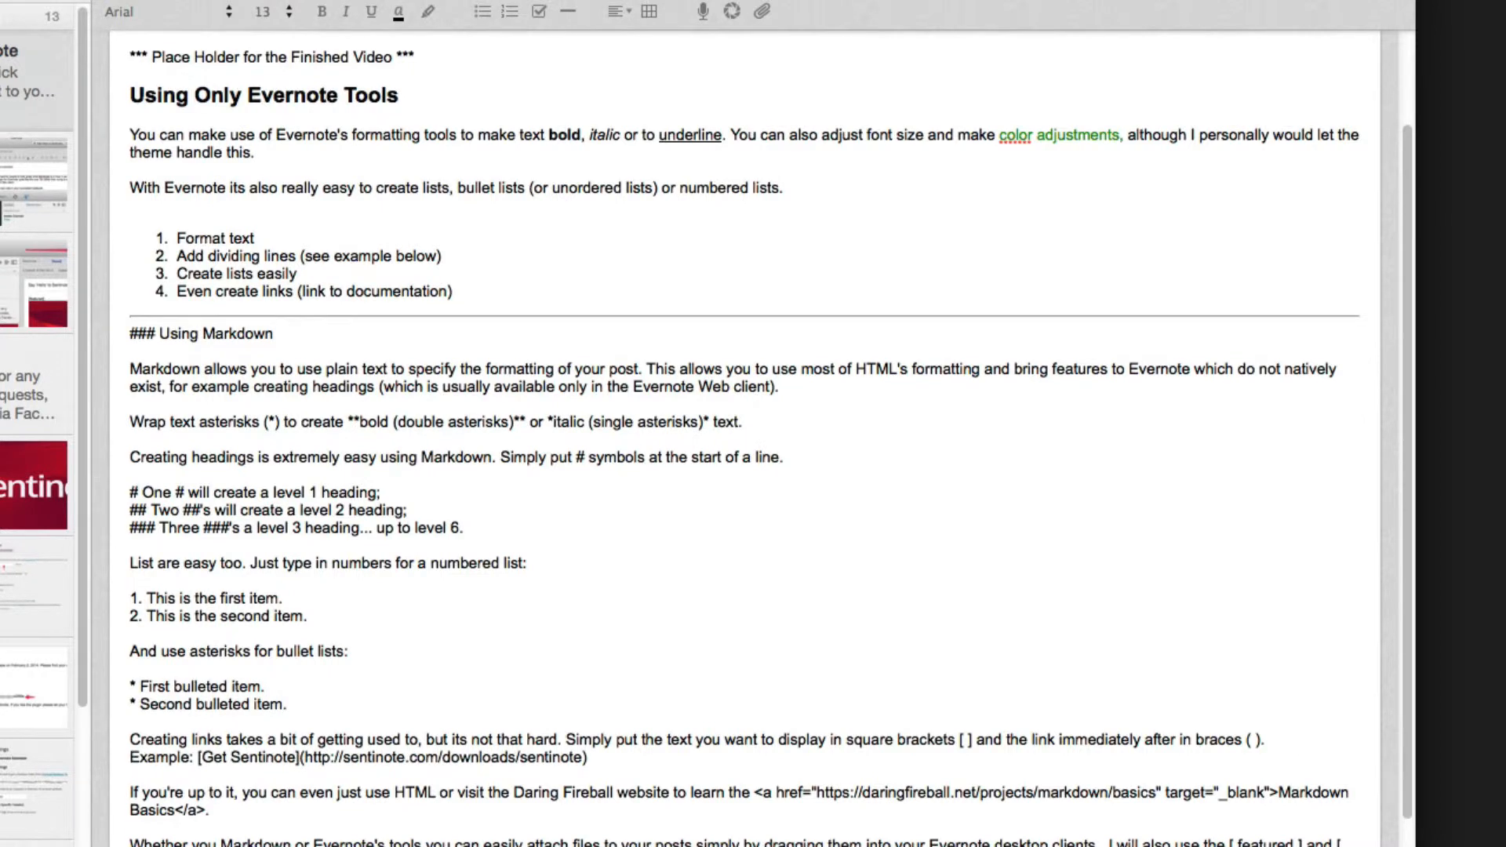
key("Return")
- Examine the Markdown link example by highlighting its bracketed display text and its address in parentheses
key("Right")
key("Right")
key("Right")
key("Right")
key("Right")
key("Right")
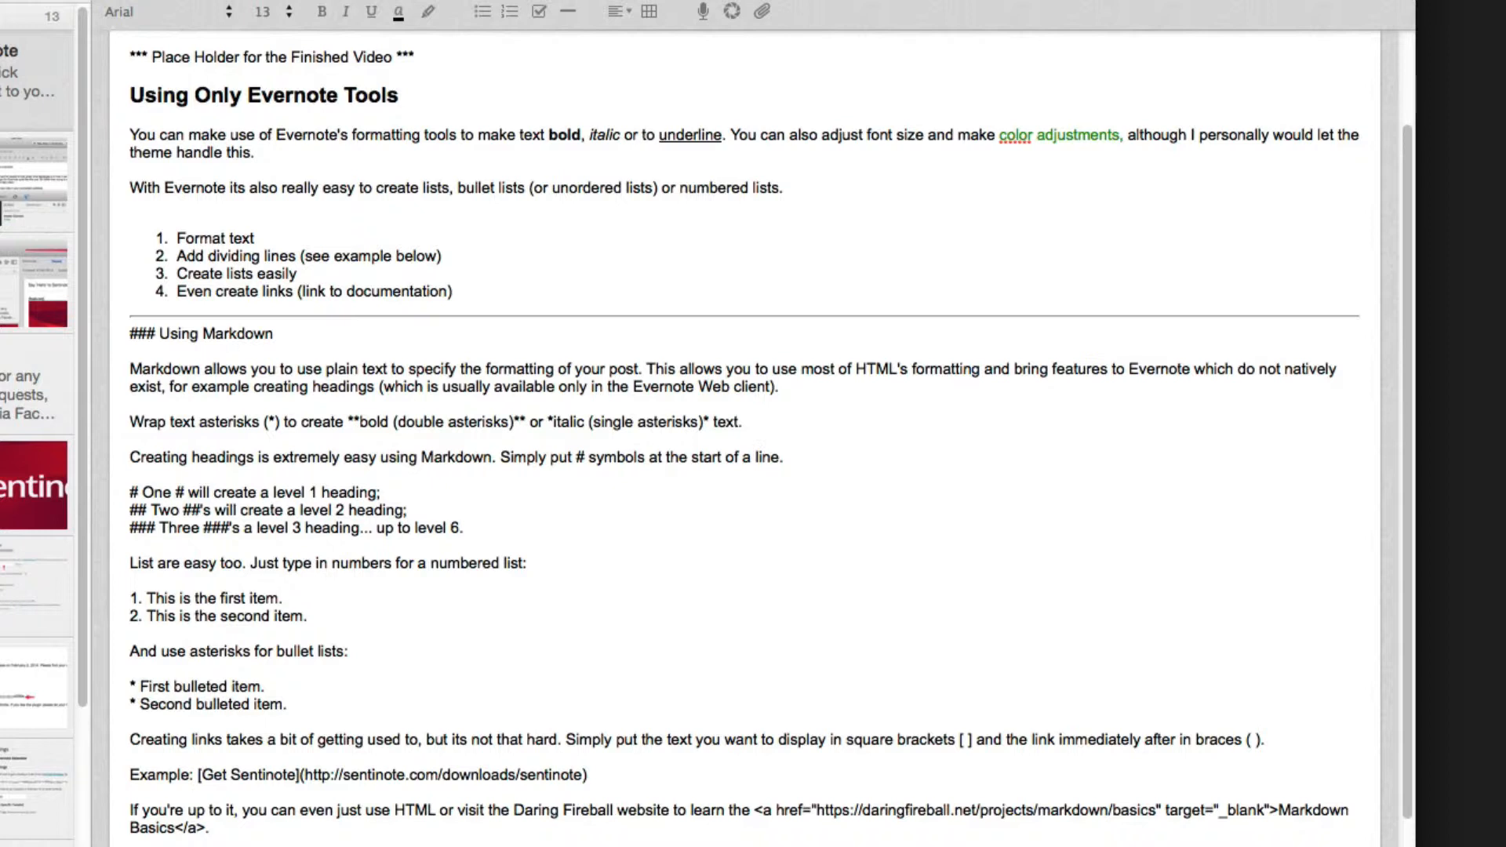
key("shift+Right")
key("shift+Right")
key("shift+Right")
key("shift+Right")
key("shift+Right")
key("shift+Right")
key("shift+Right")
key("shift+Right")
key("shift+Right")
key("shift+Right")
key("shift+Right")
key("shift+Right")
key("shift+Right")
key("shift+Right")
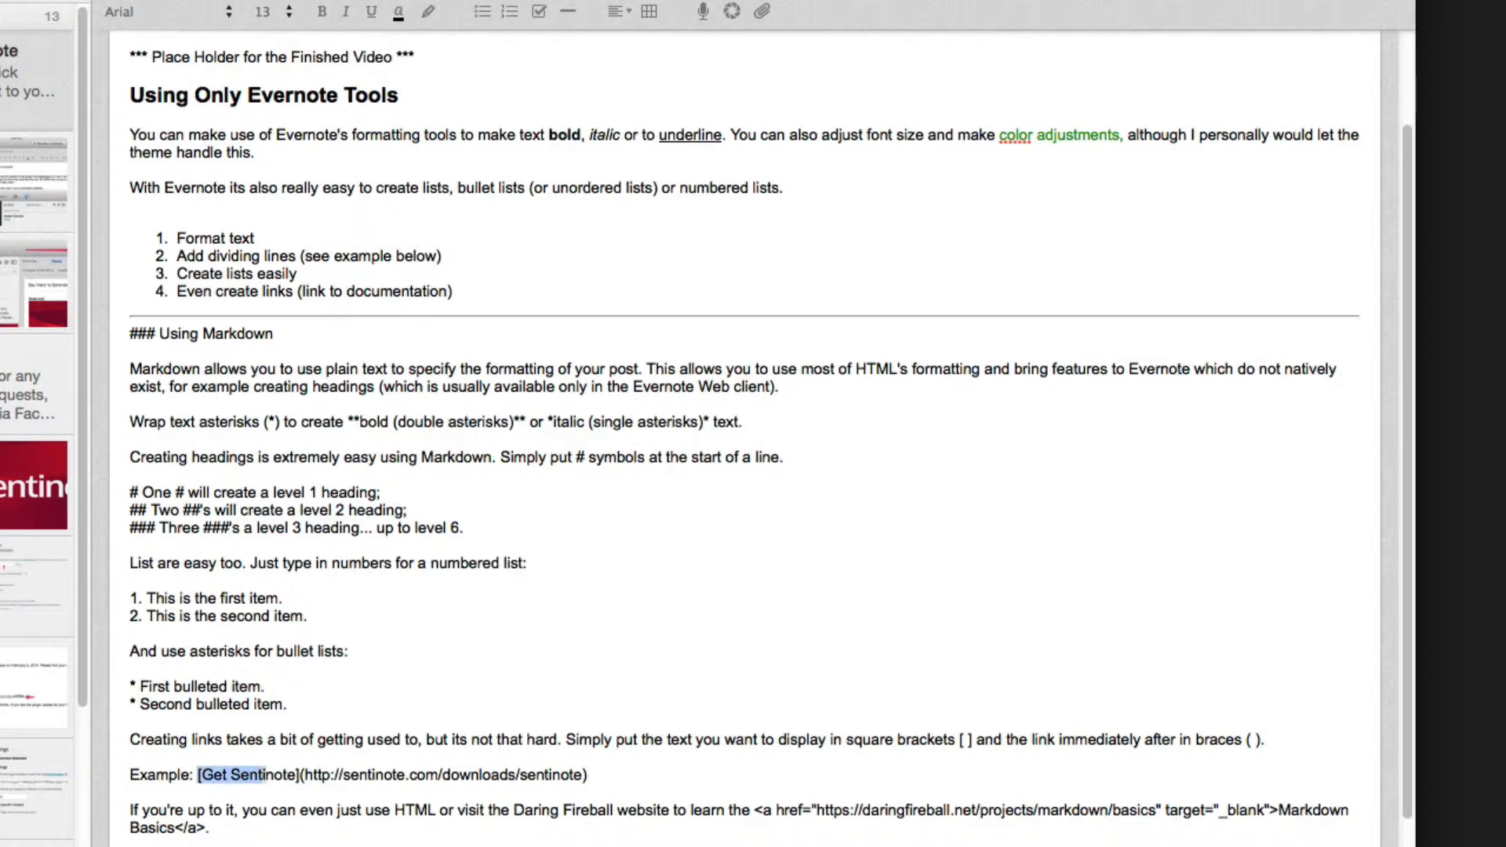
key("shift+Right")
key("shift+Right")
key("Right")
key("shift+Right")
key("shift+Right")
key("shift+Right")
key("shift+Right")
key("shift+Right")
key("shift+Right")
key("shift+Right")
key("shift+Right")
key("shift+Right")
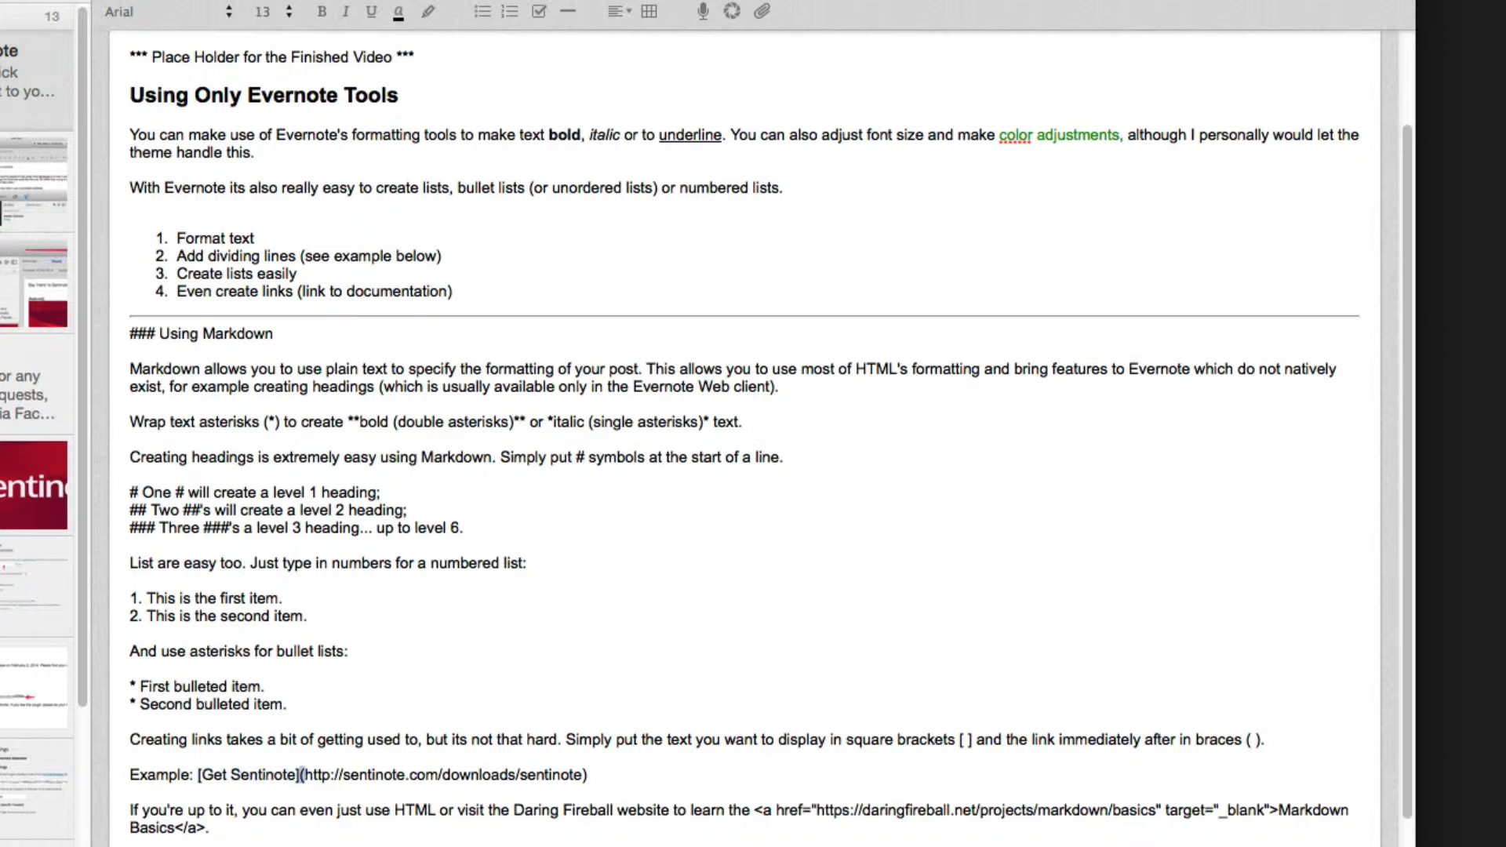
key("shift+super+Right")
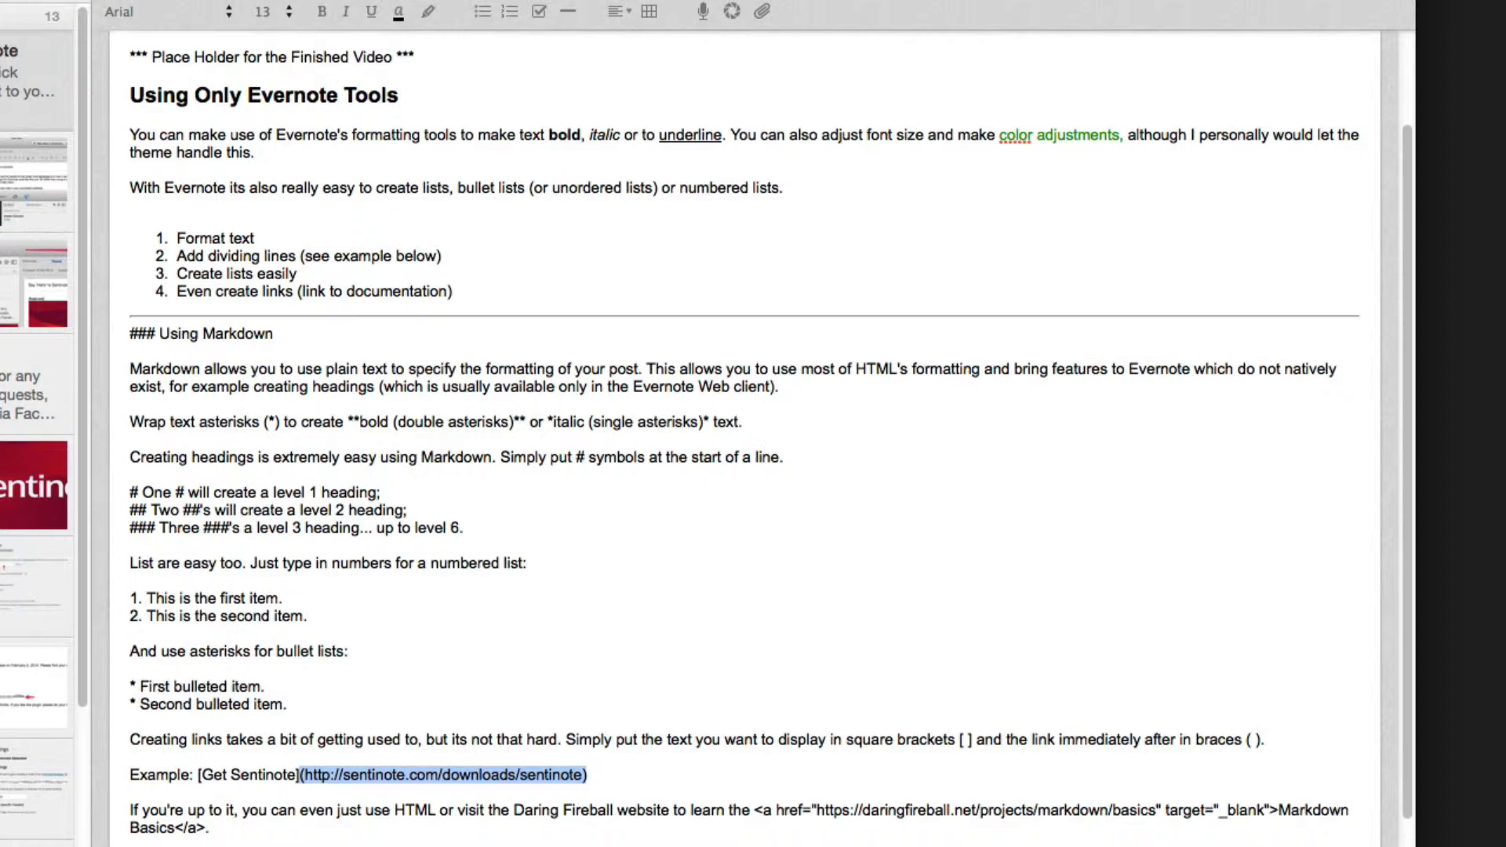
key("Left")
key("Right")
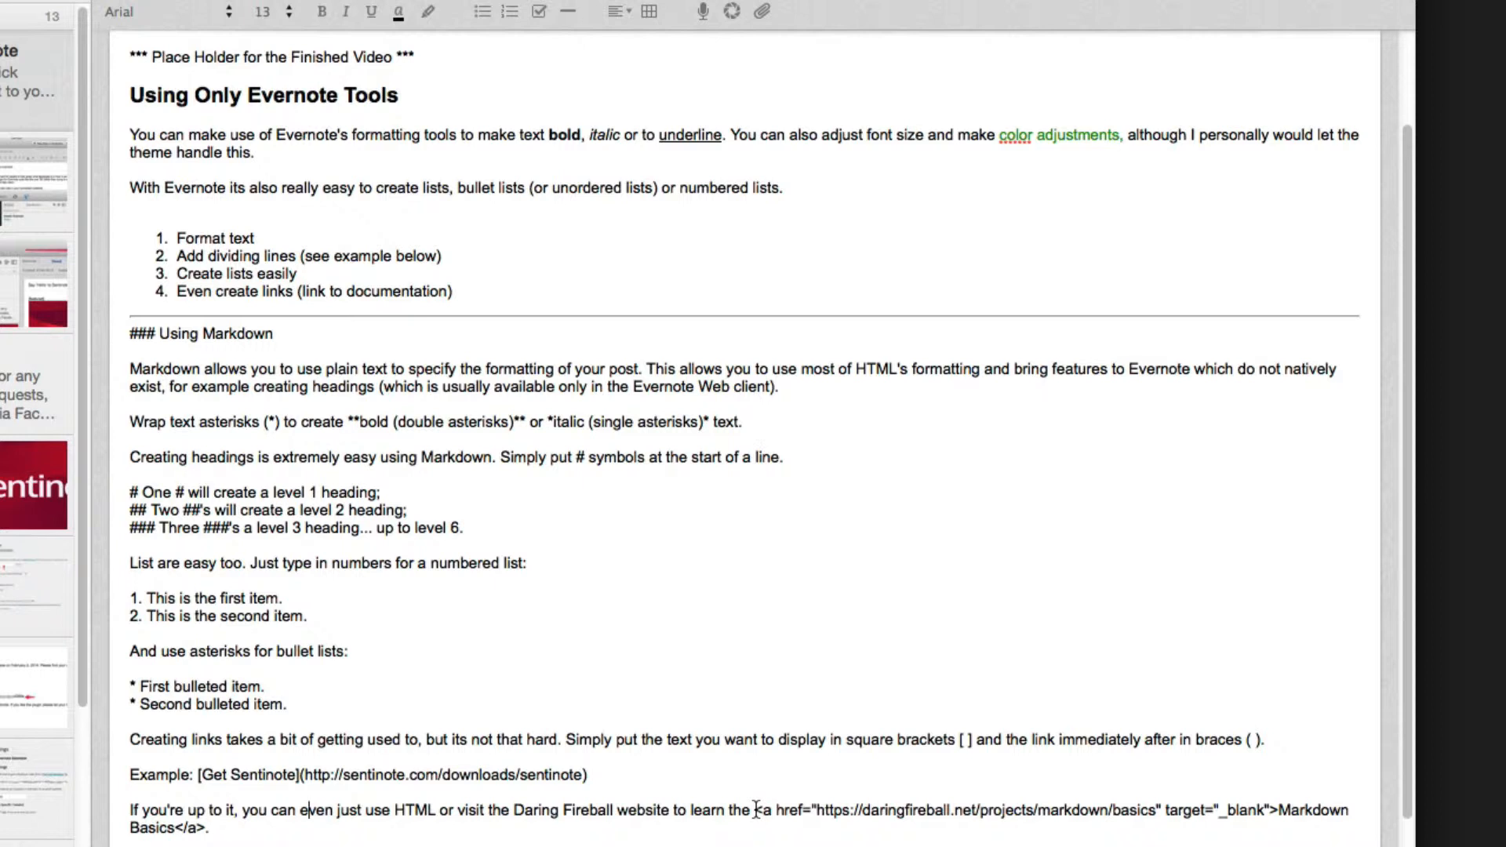
- Examine the HTML anchor for Markdown Basics and the featured tag mentioned in the paragraph on attaching files
left_click_drag(755, 809, 753, 826)
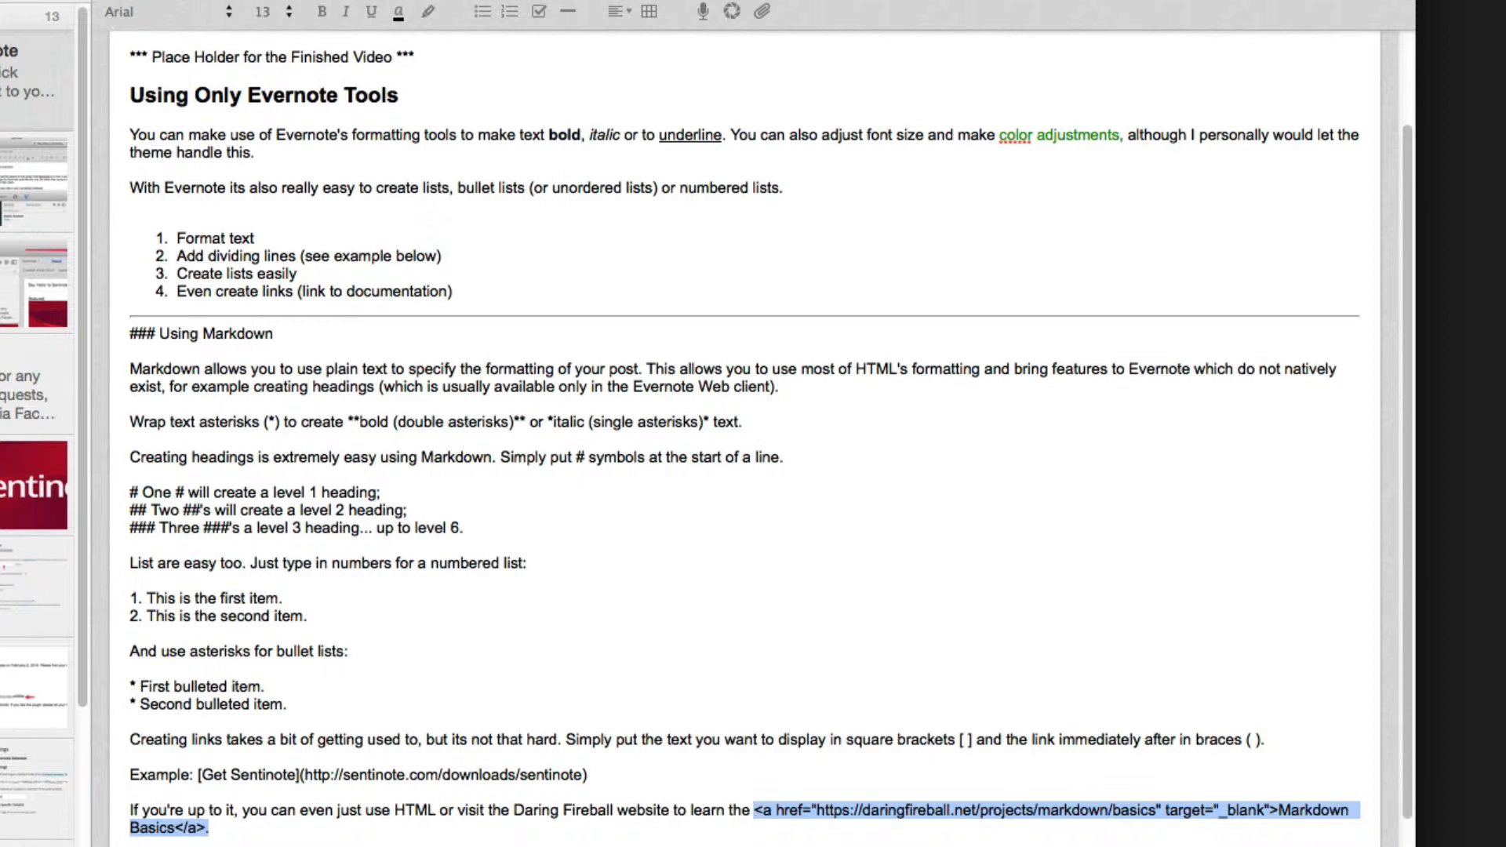
left_click(342, 829)
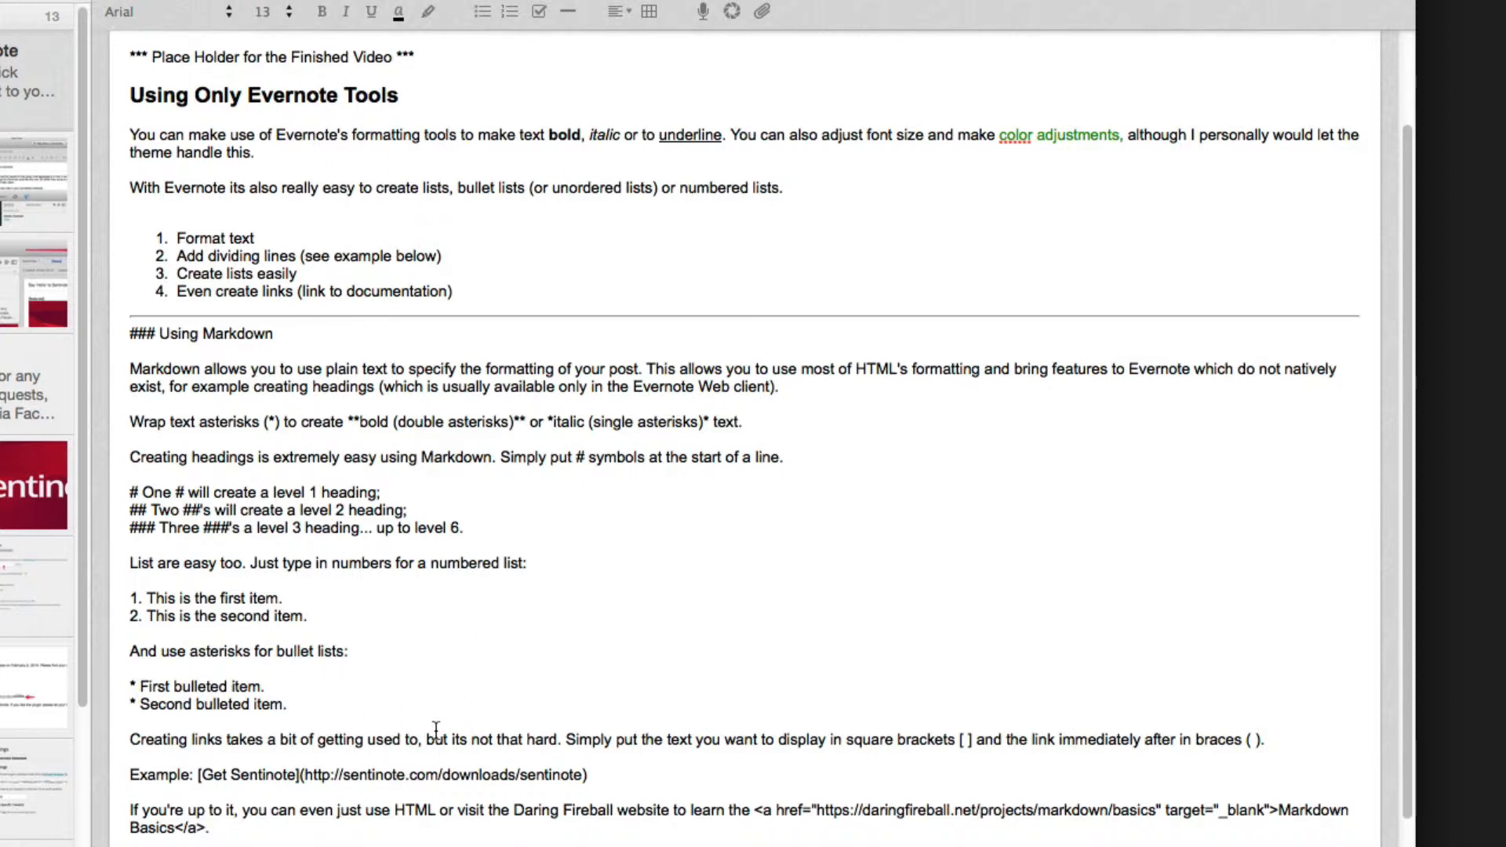
scroll(436, 729, "down", 2)
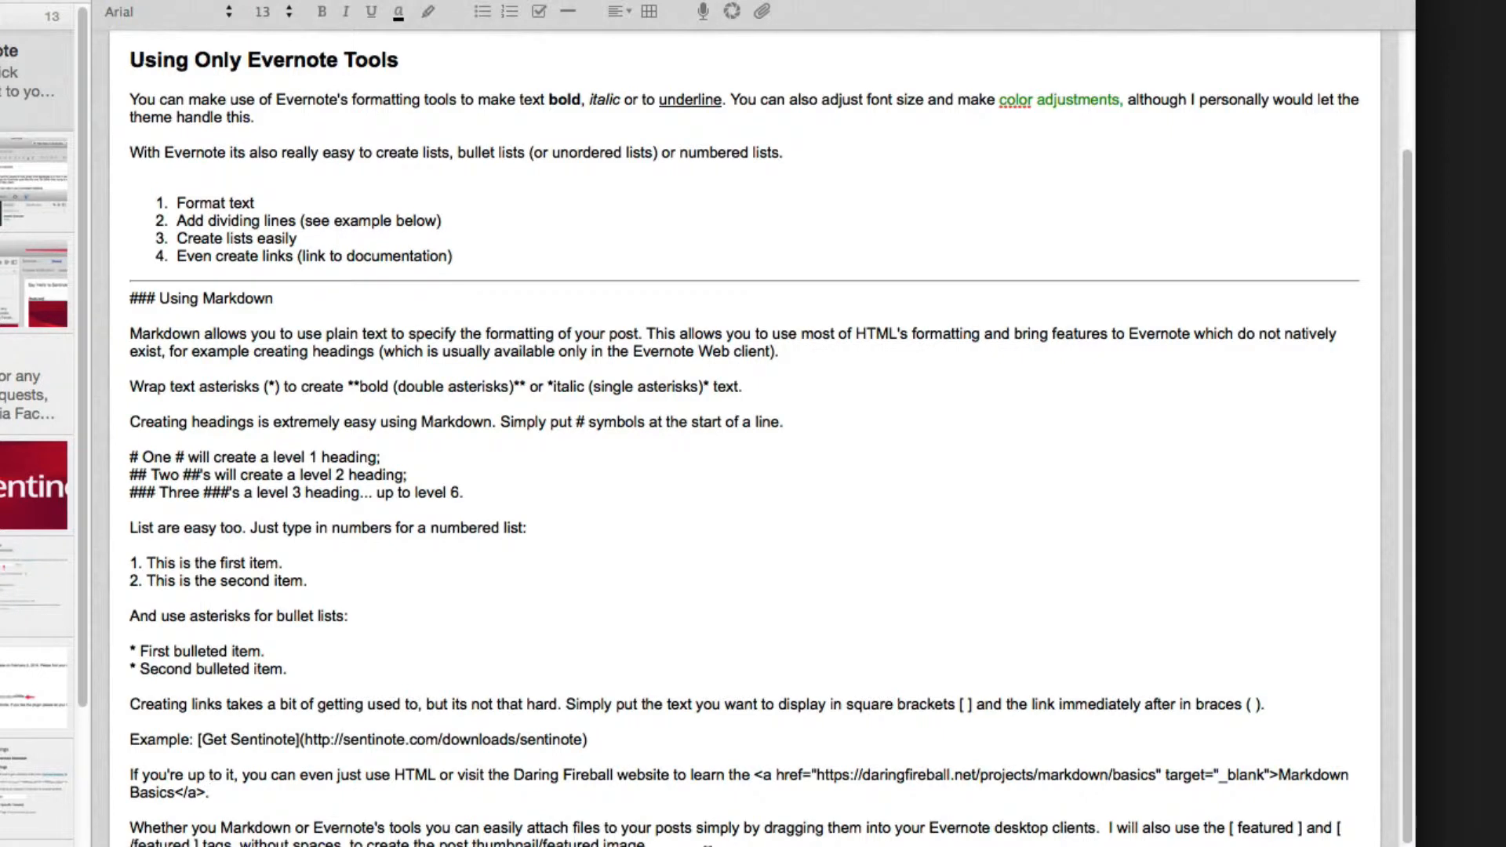
scroll(707, 845, "down", 1)
left_click_drag(1225, 804, 214, 828)
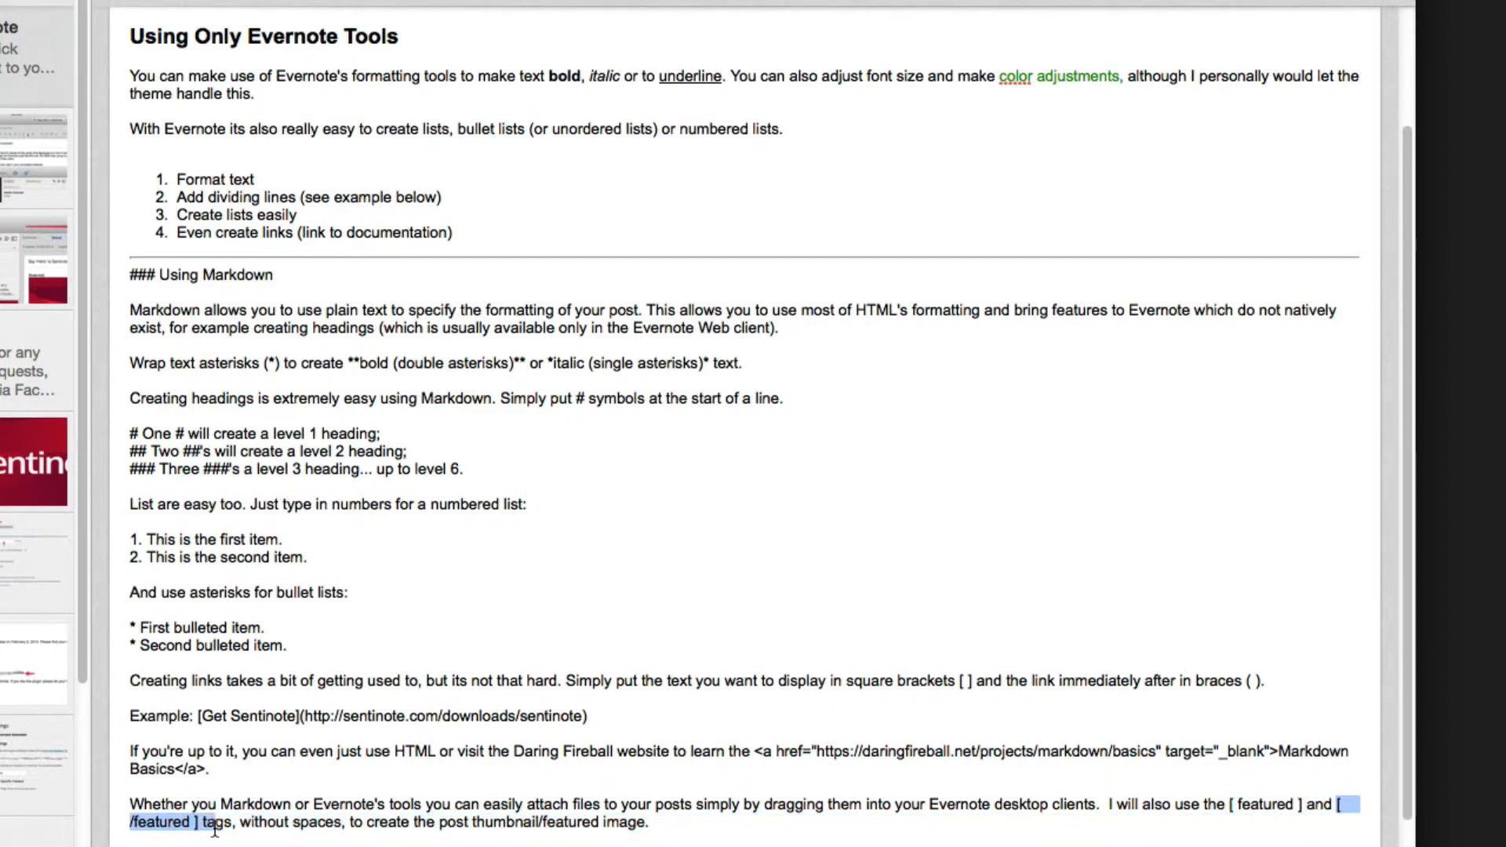
left_click(275, 839)
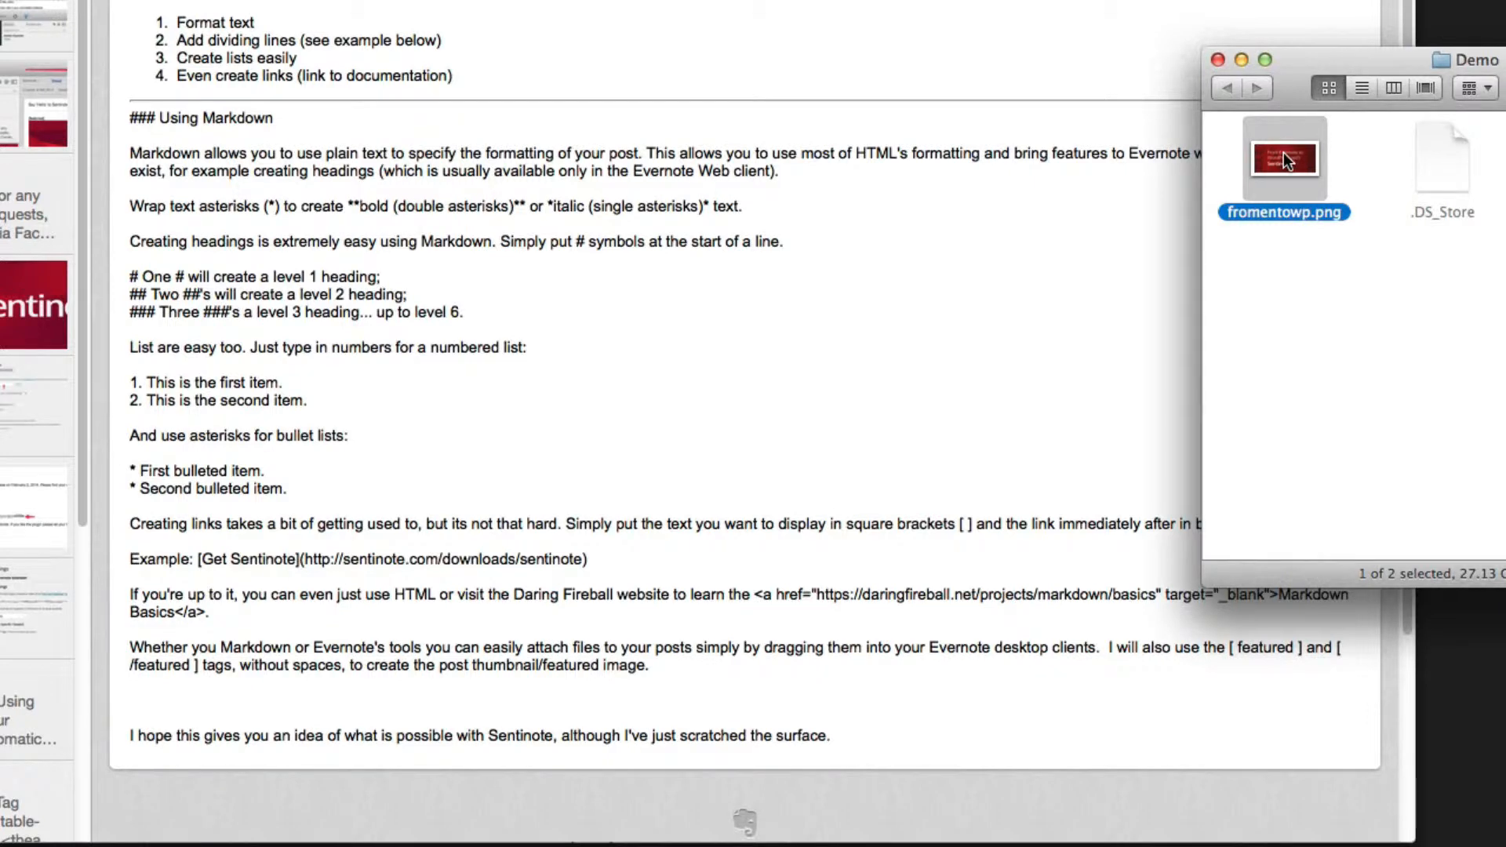
- Insert the image fromentowp.png above the closing sentence and enclose it in [featured] and [/featured] tags
left_click_drag(1284, 161, 228, 692)
scroll(714, 406, "down", 10)
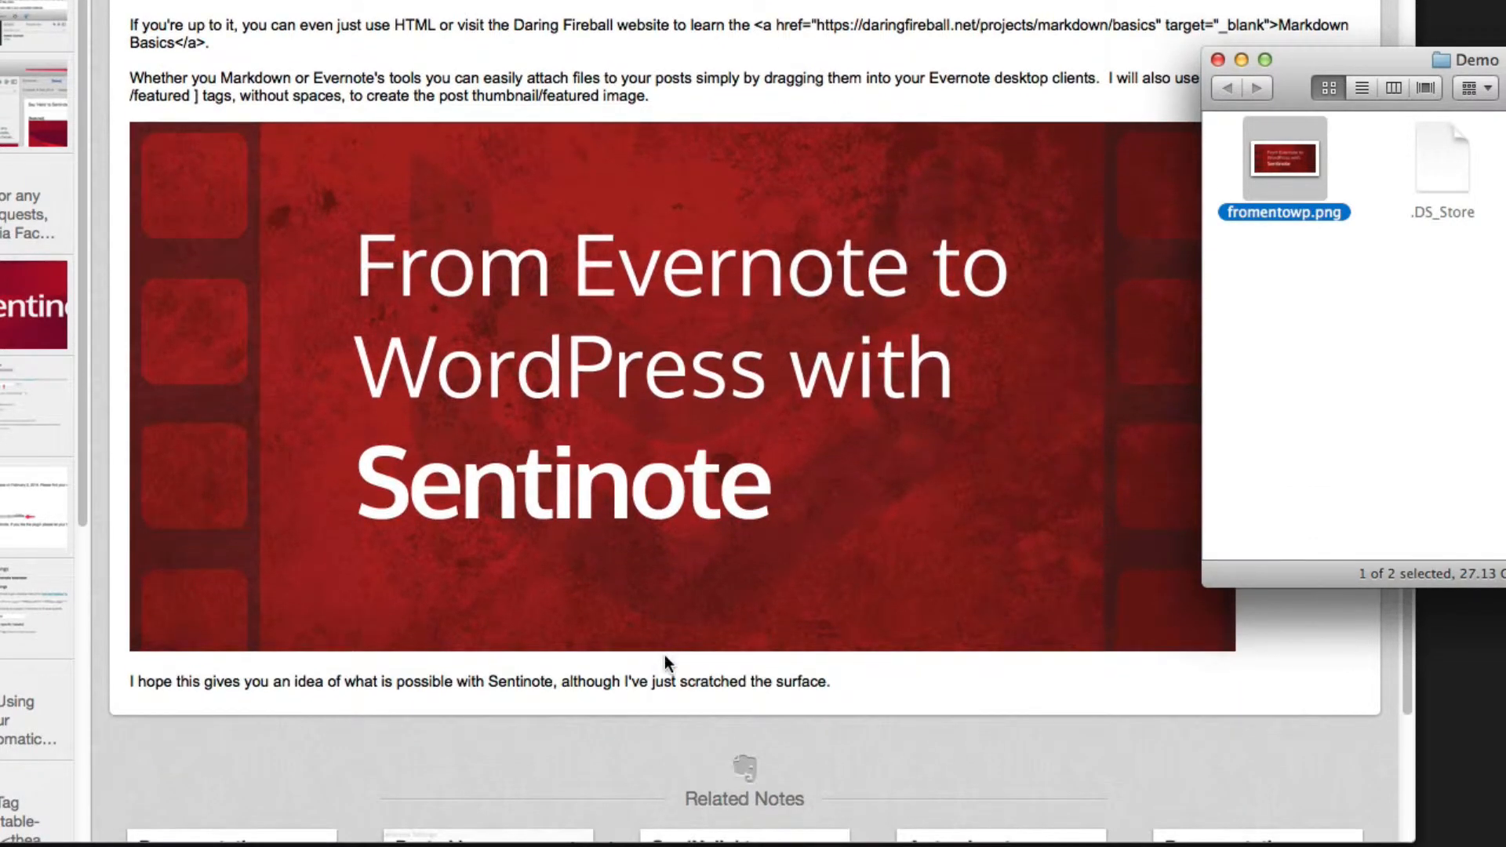
left_click(695, 679)
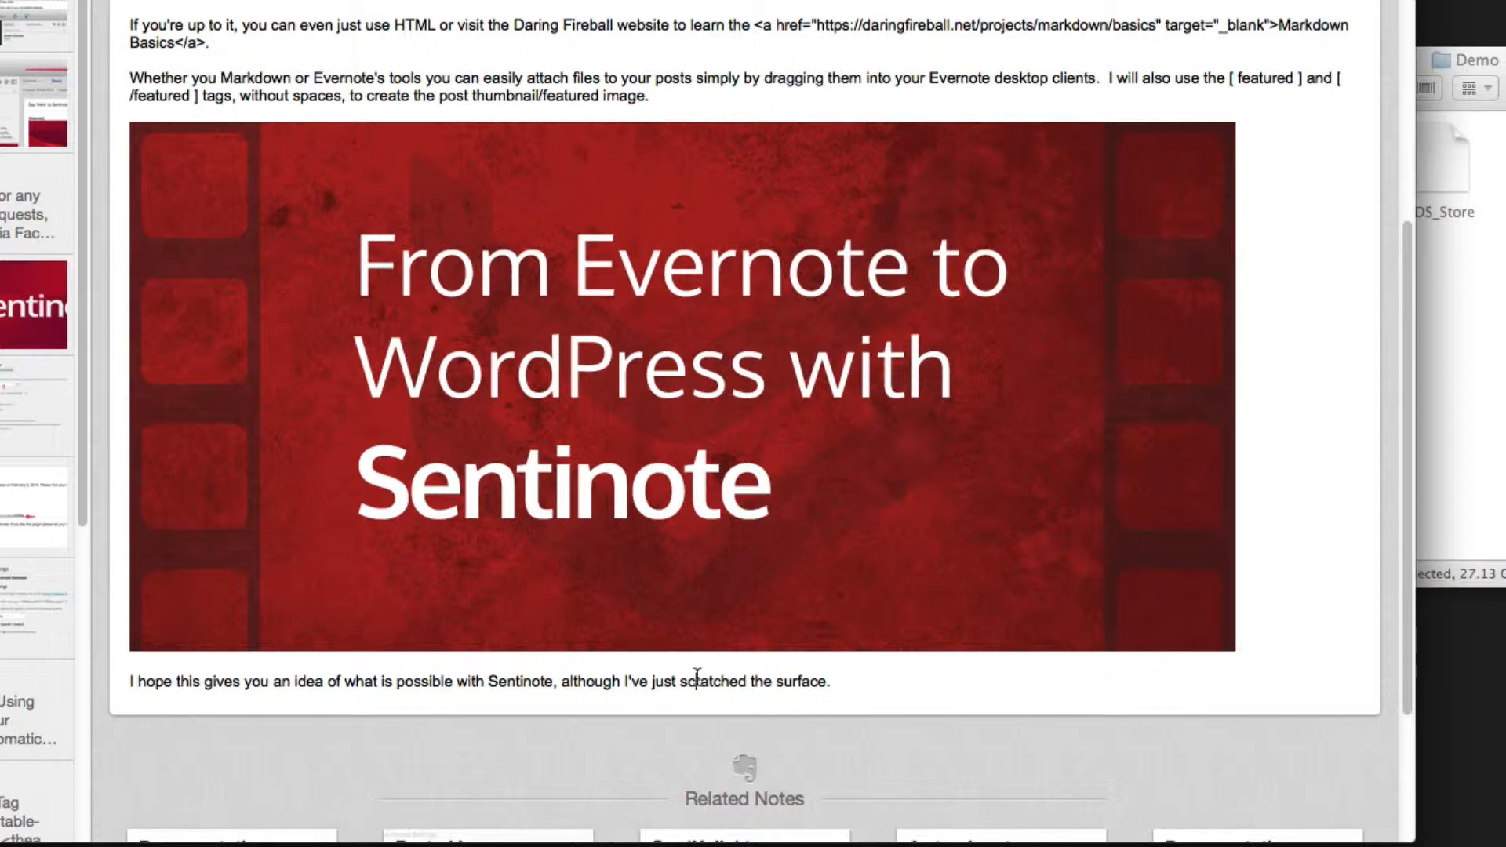
key("Up")
type("[")
key("Return")
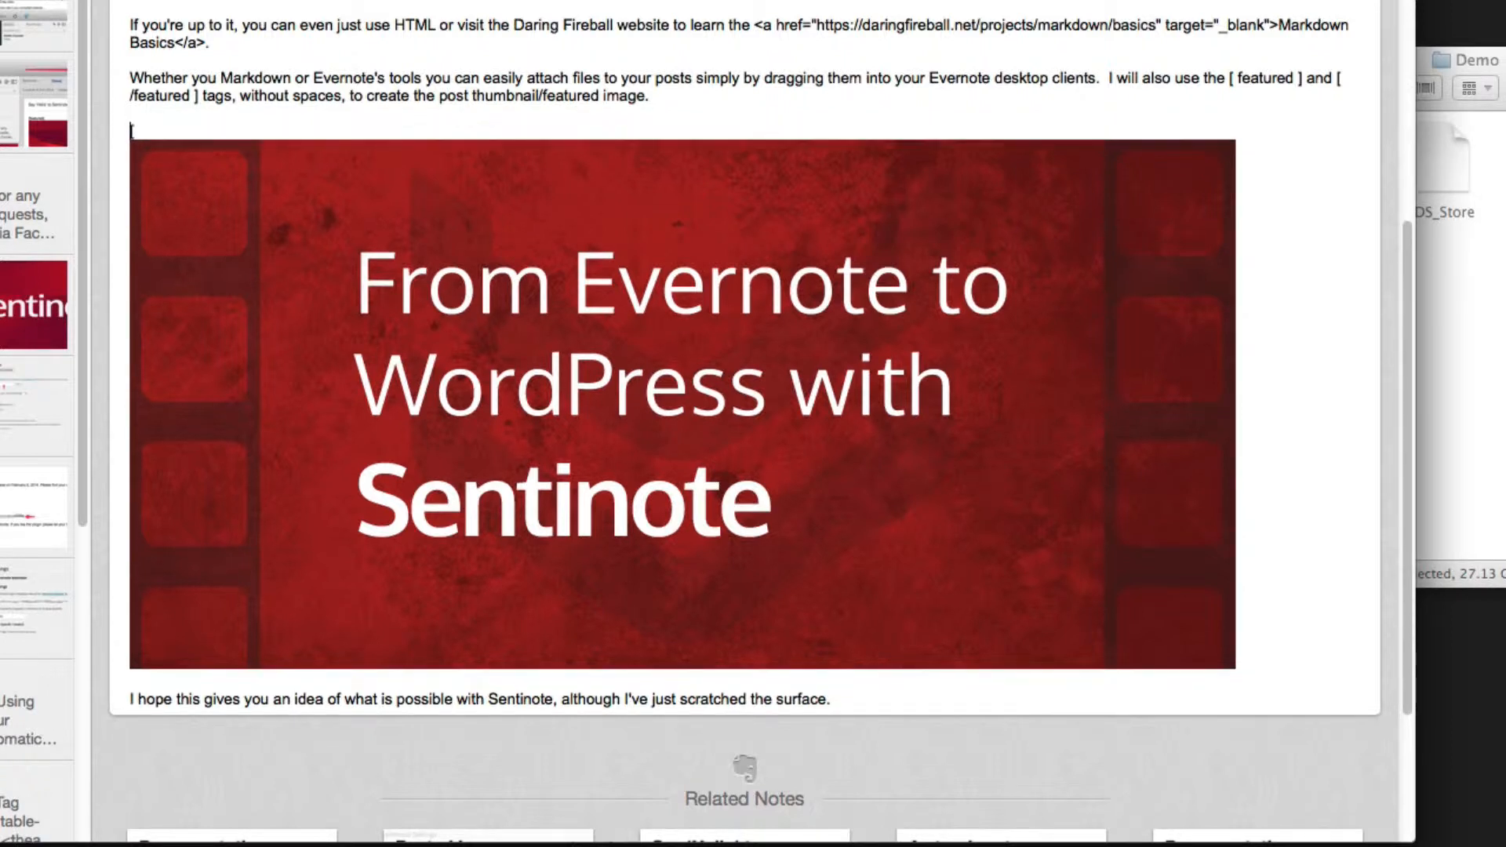
type("featured]")
key("Down")
key("Right")
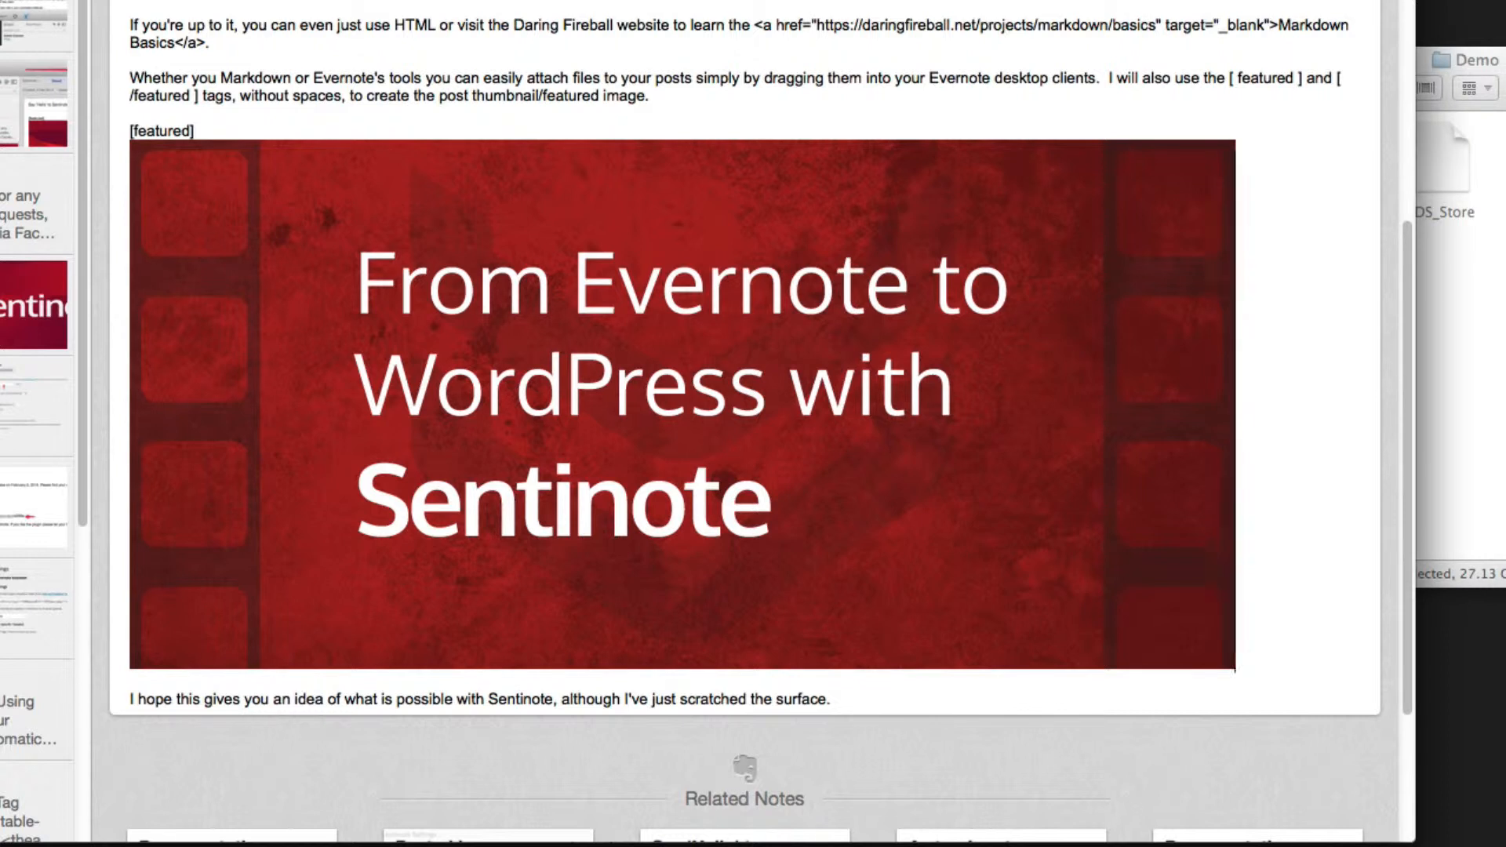
type("[")
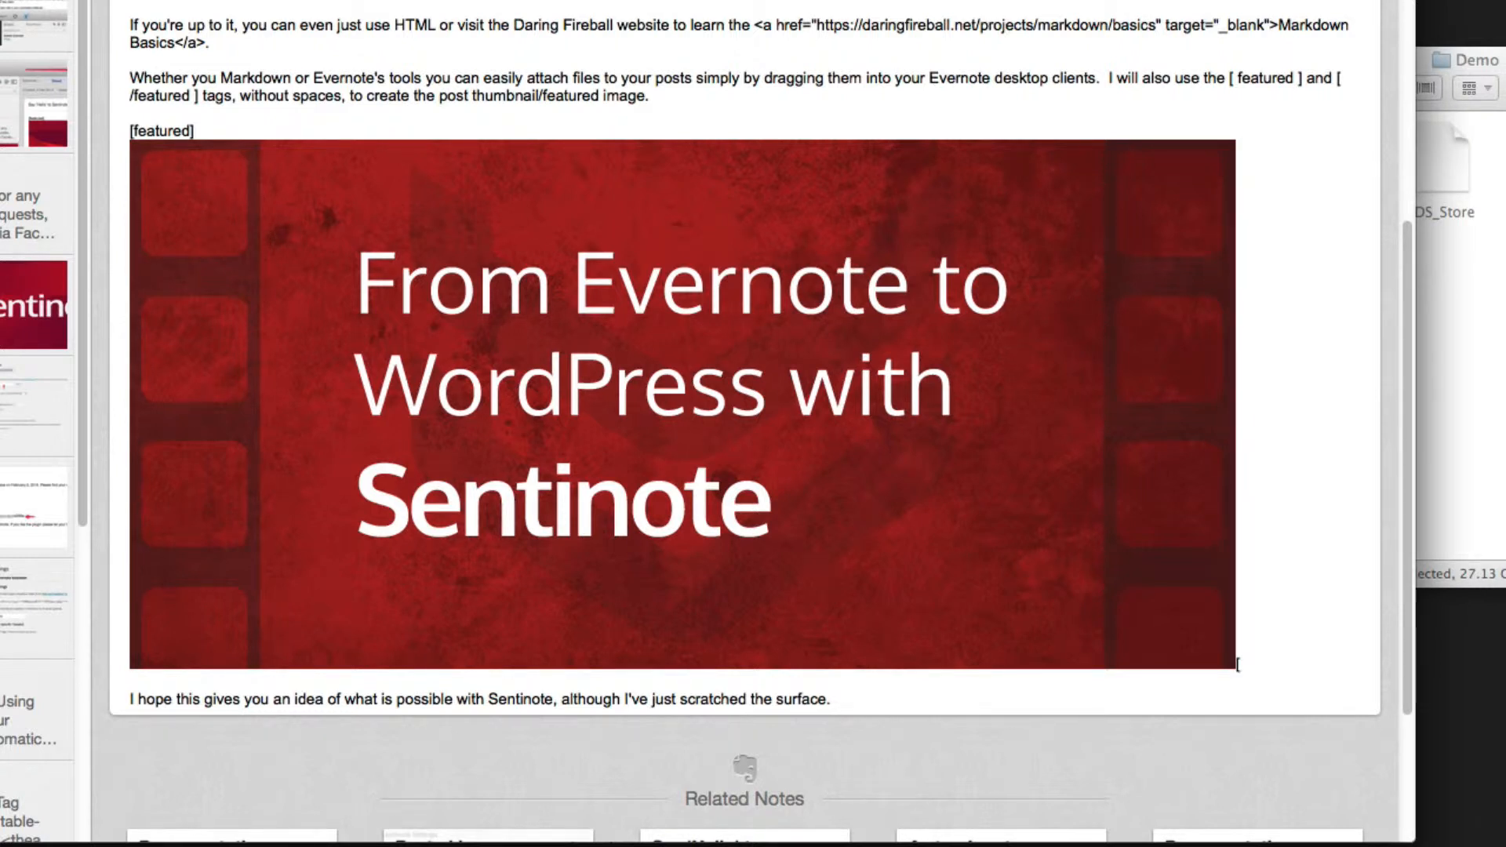
type("/f")
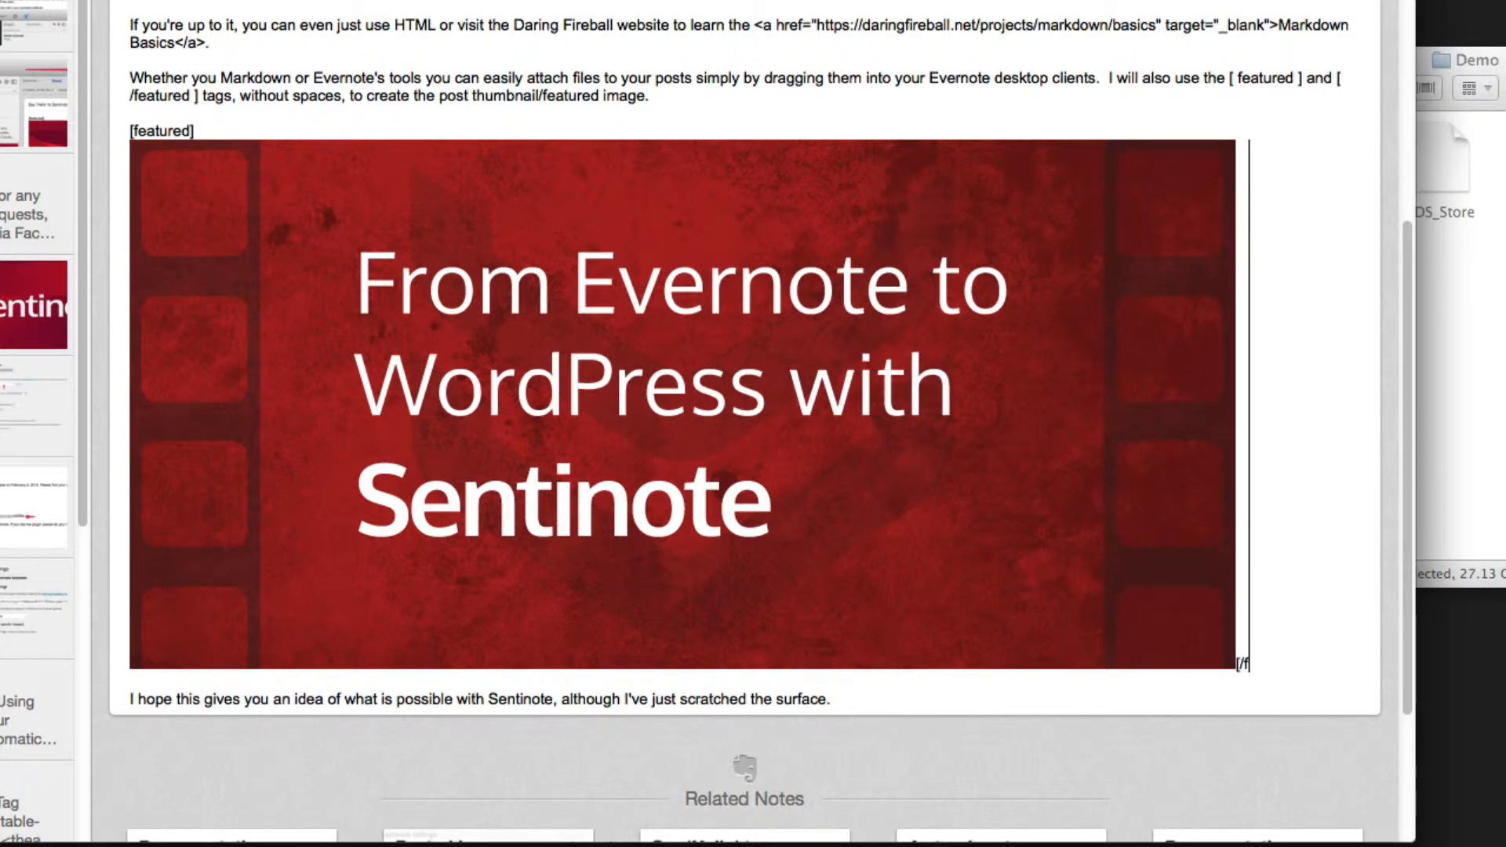
type("eatured]")
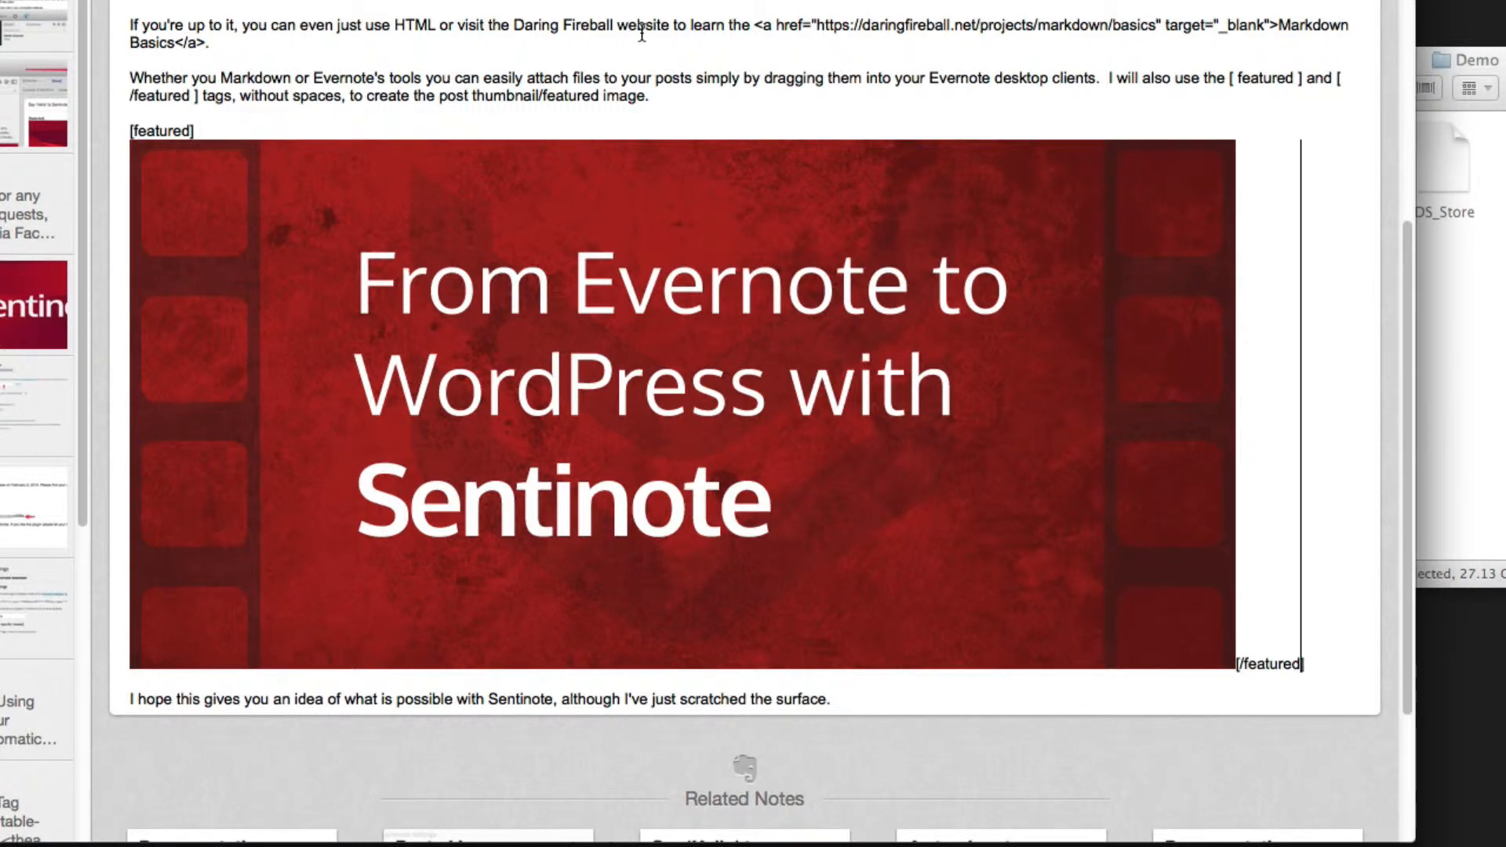
- Add the tags "published" and "sentinote" to the note
scroll(641, 32, "up", 10)
scroll(641, 32, "up", 3)
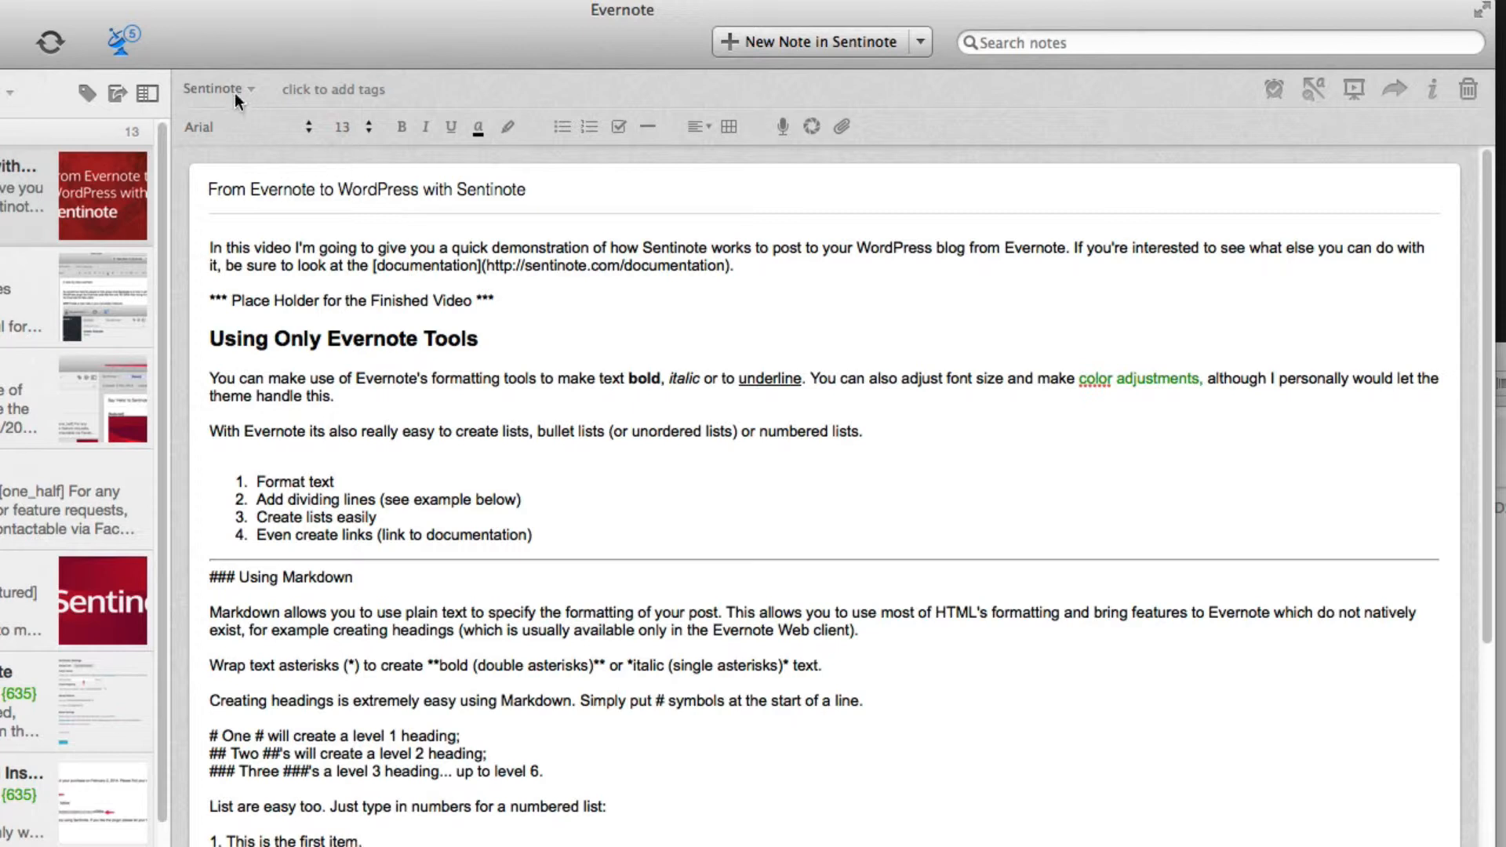
left_click(342, 92)
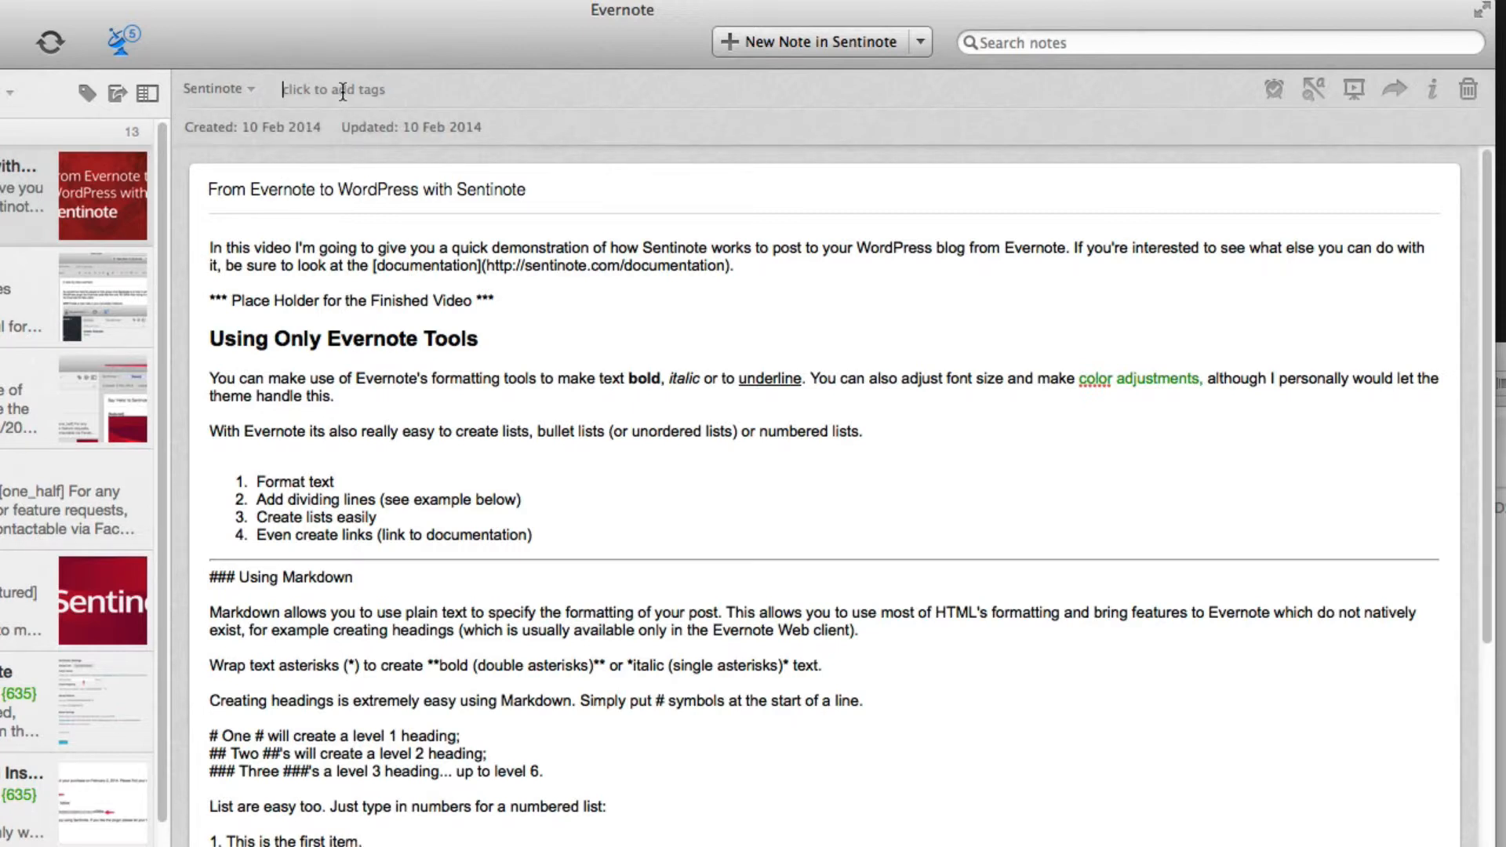
type("published")
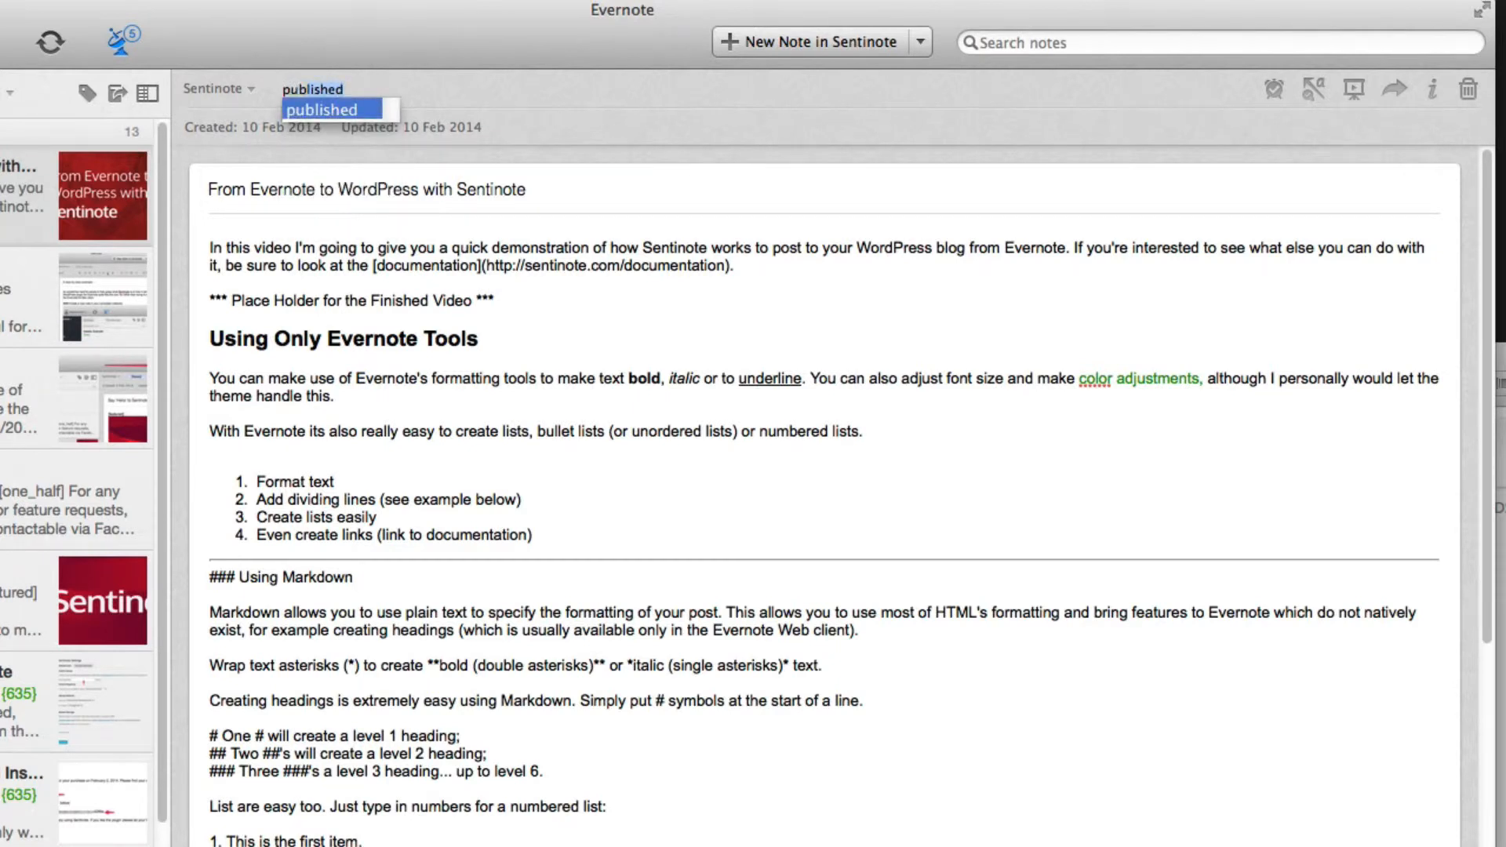
key("Return")
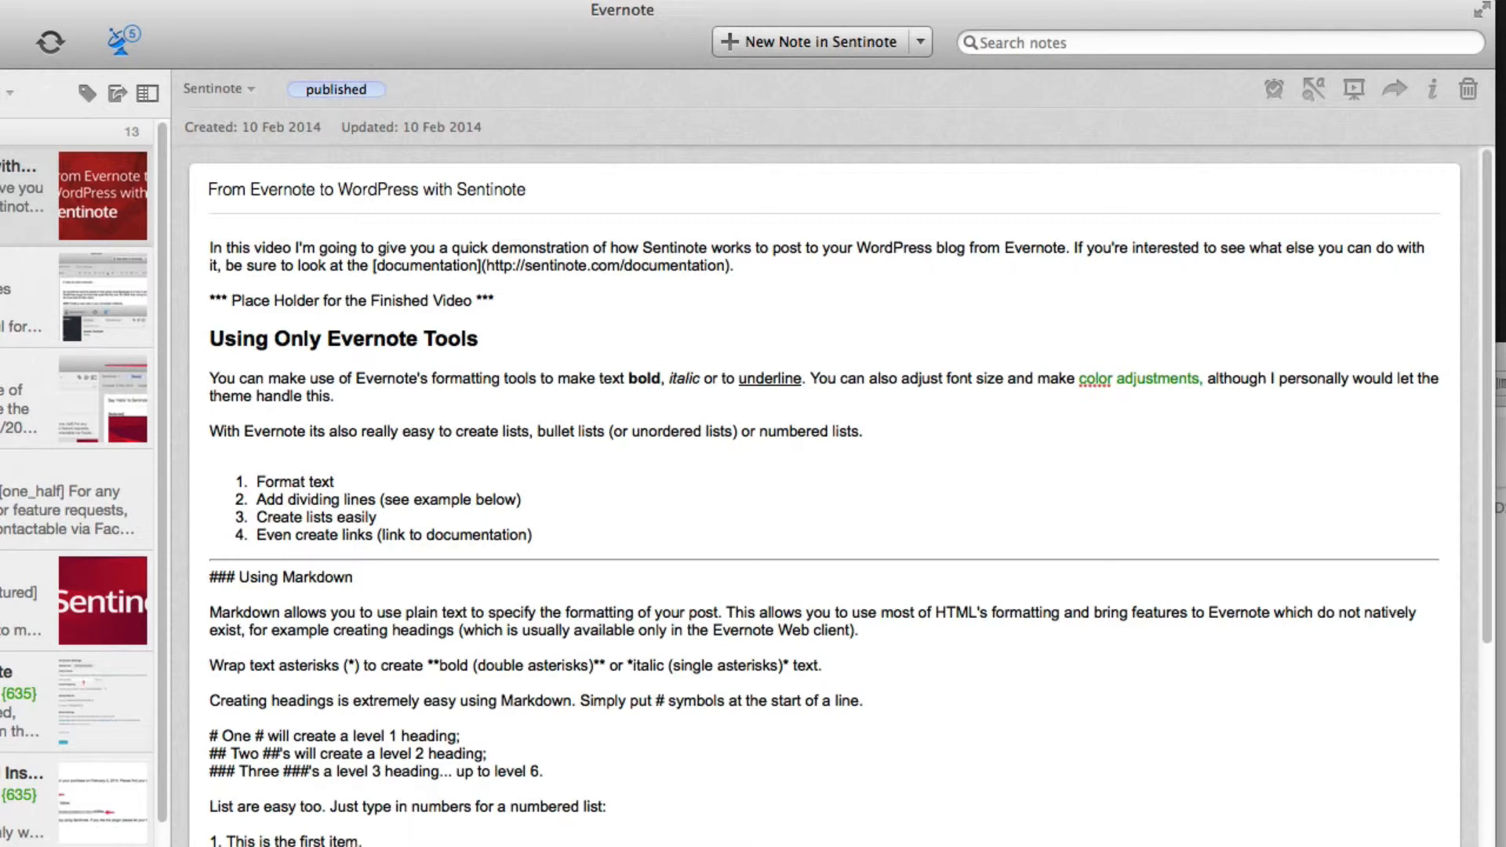
type("sentinote")
key("Return")
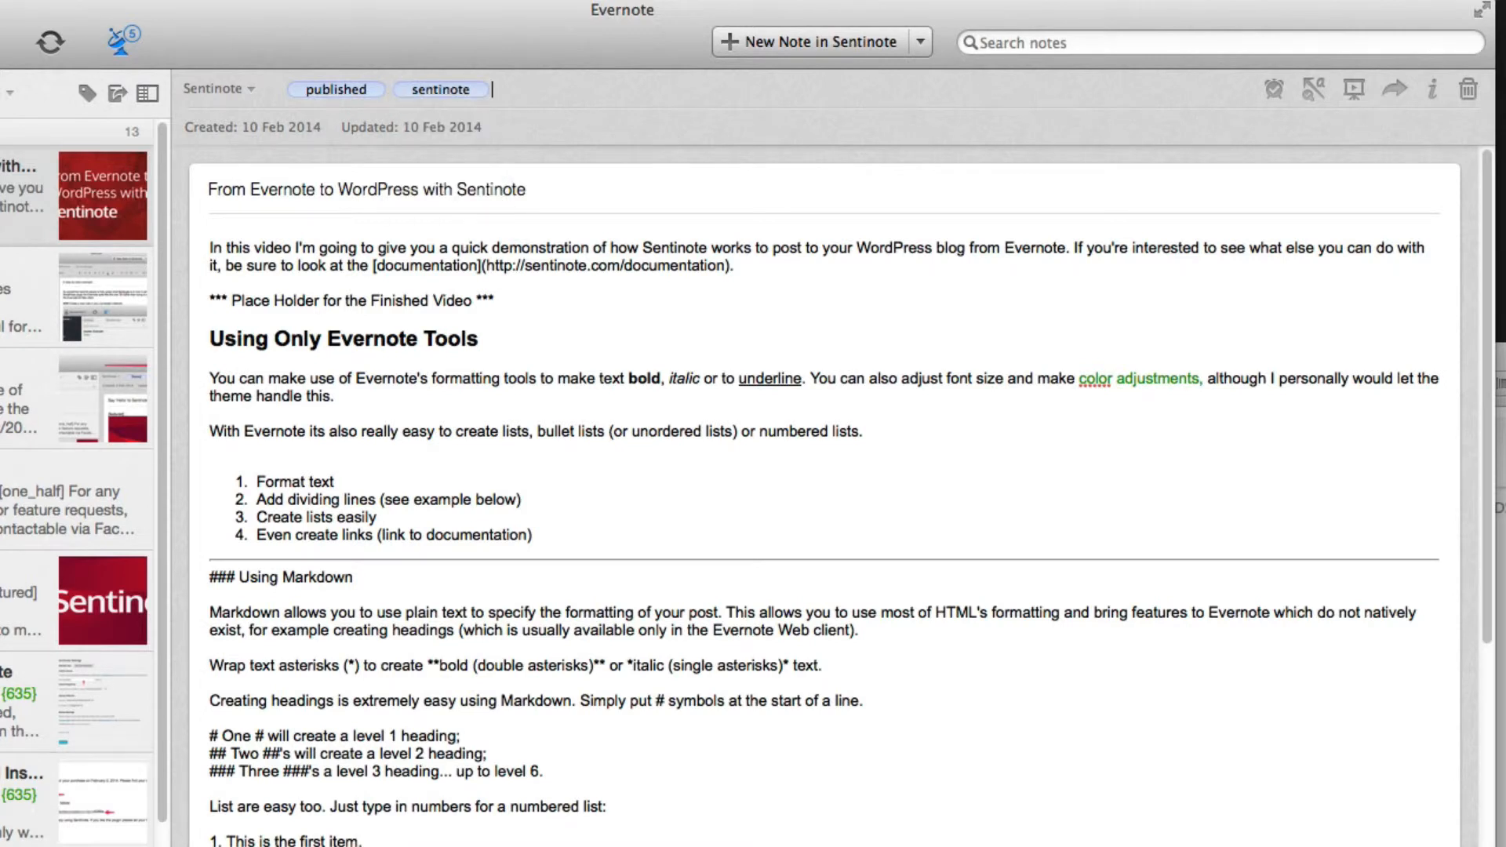
- Add the tags "Wordpress" and "evernote" to the note and synchronise it with Evernote's servers
type("Wordpress")
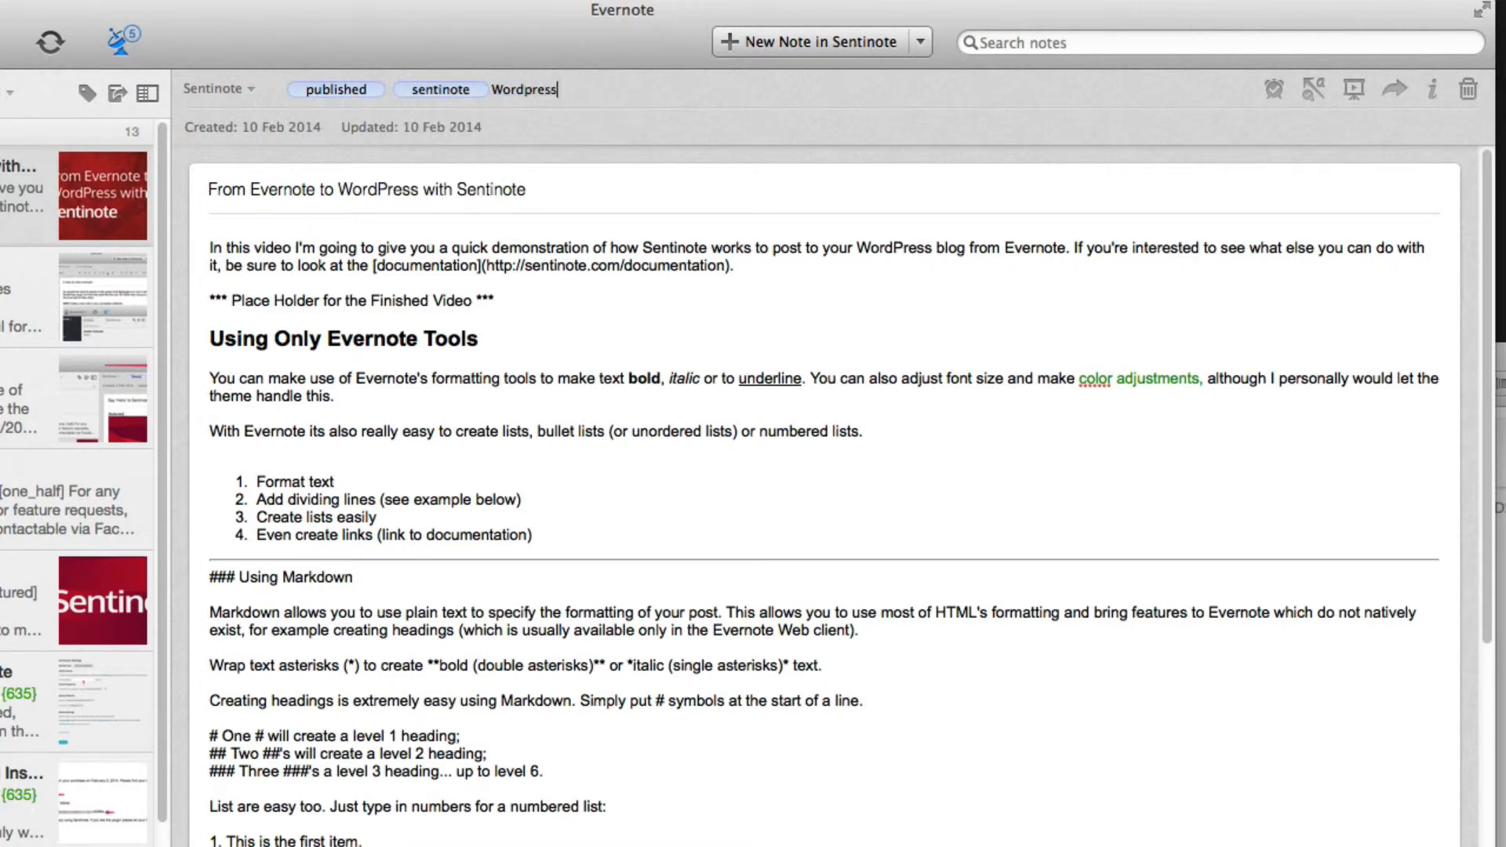
key("Return")
type("evernote")
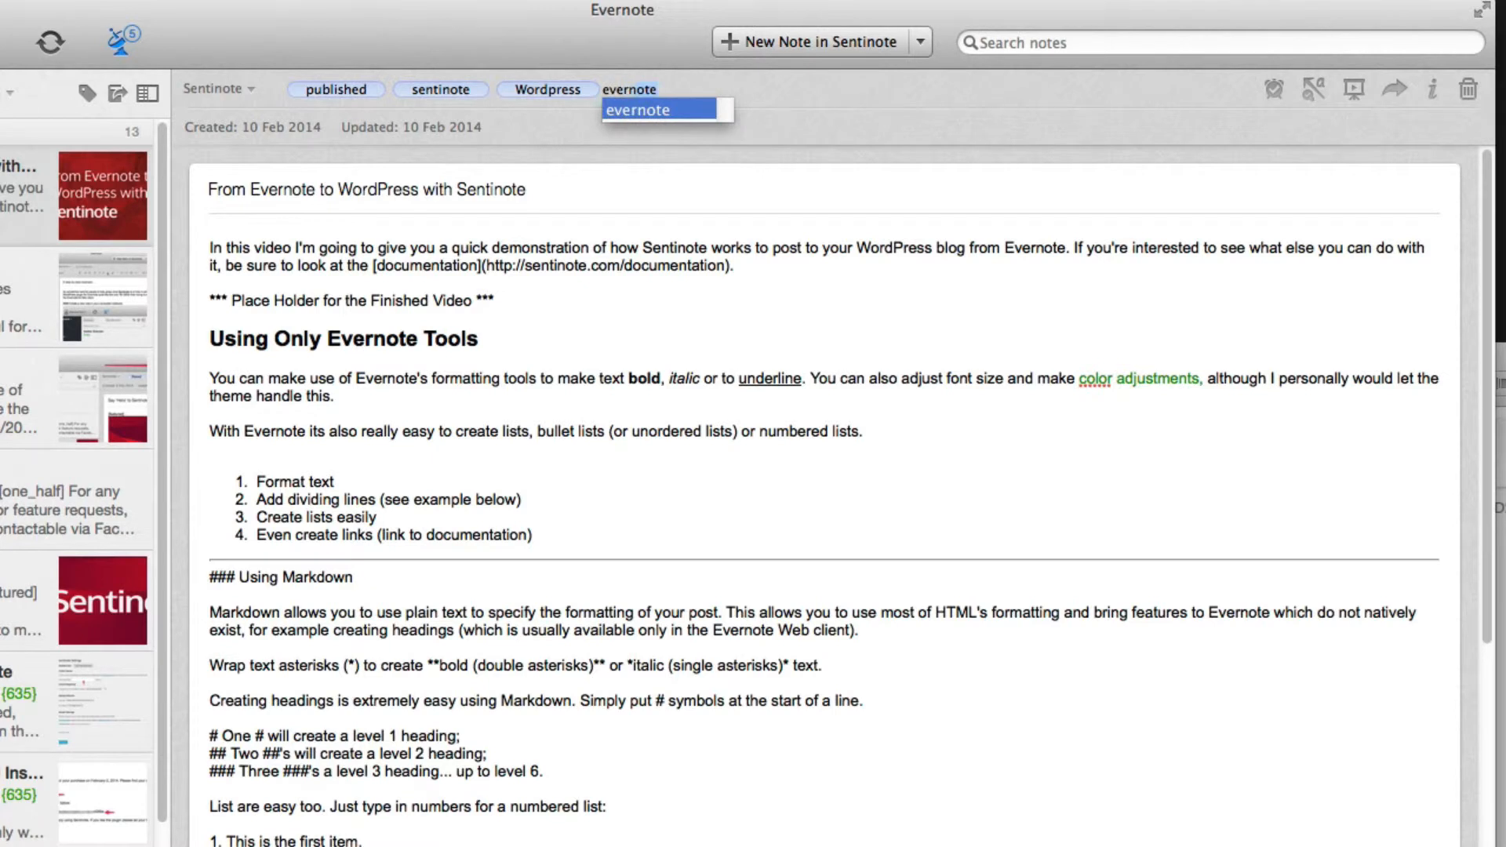
key("Return")
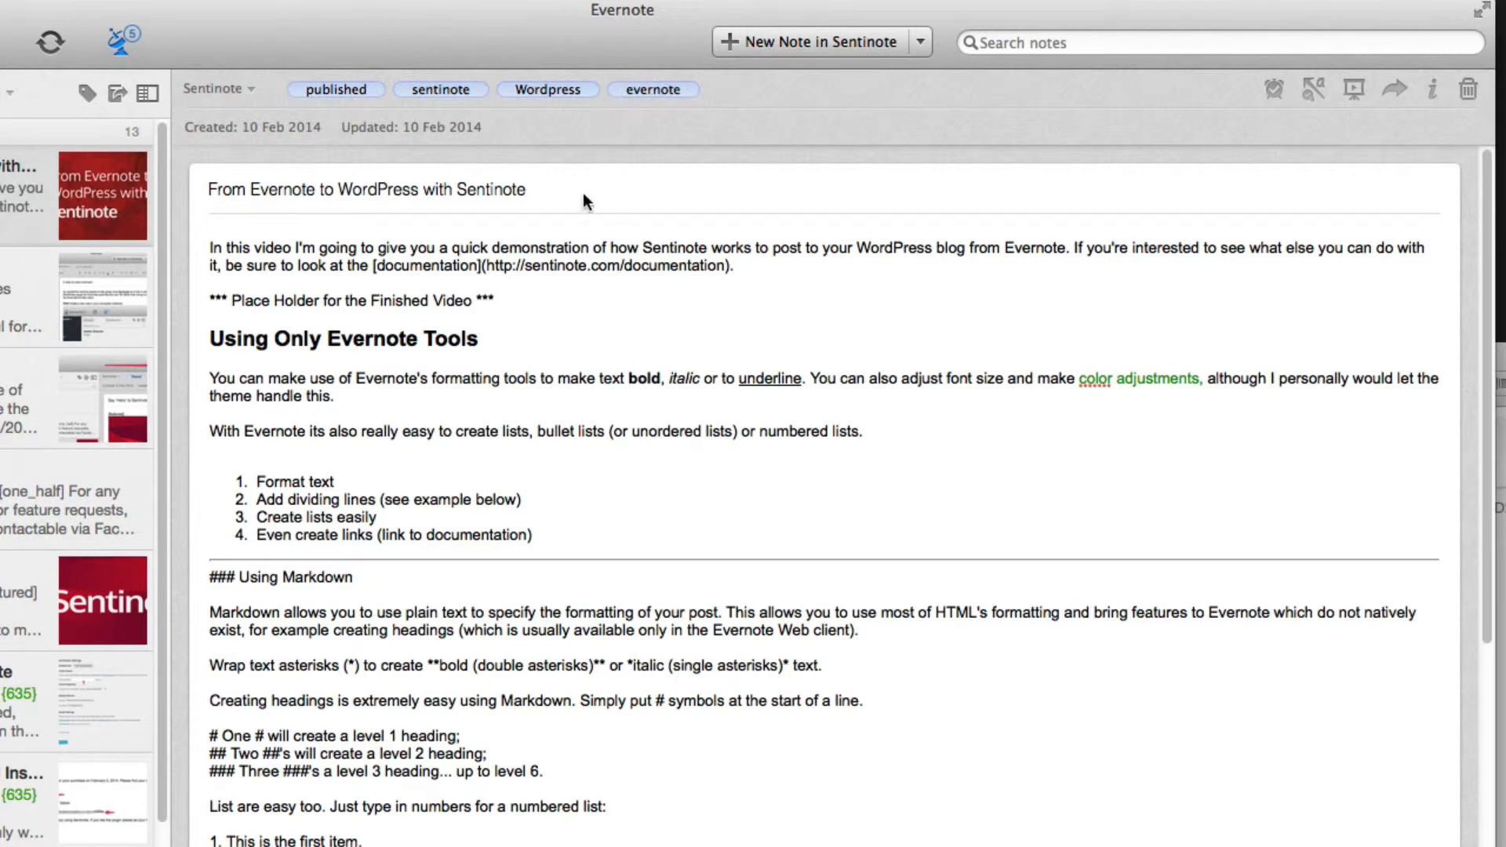
left_click(47, 44)
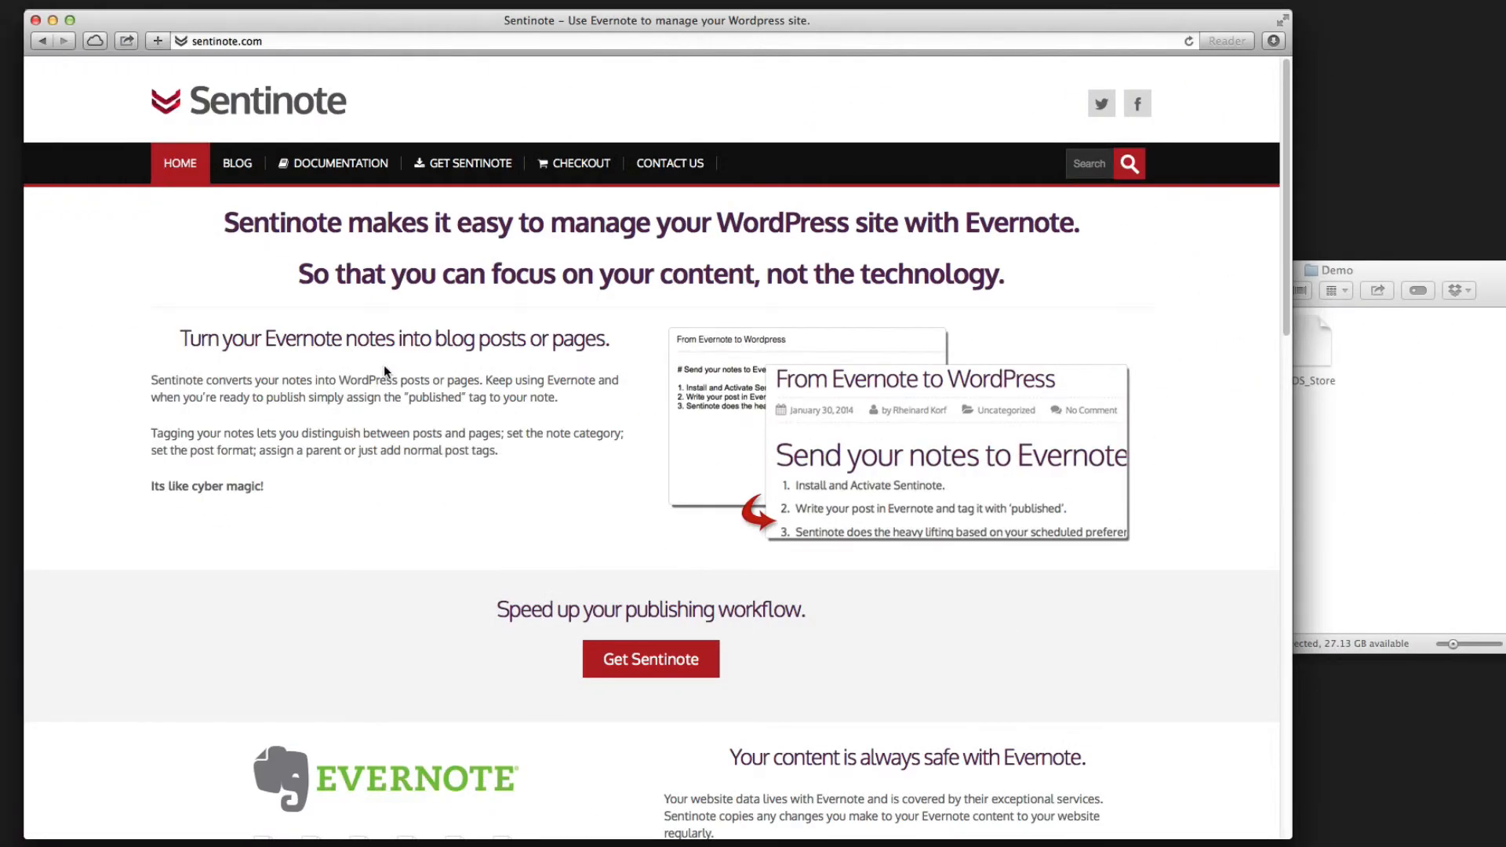
- In Safari, open the blog on sentinote.com and review how the newest post appears in the listing, from featured image to closing sentence
left_click(238, 166)
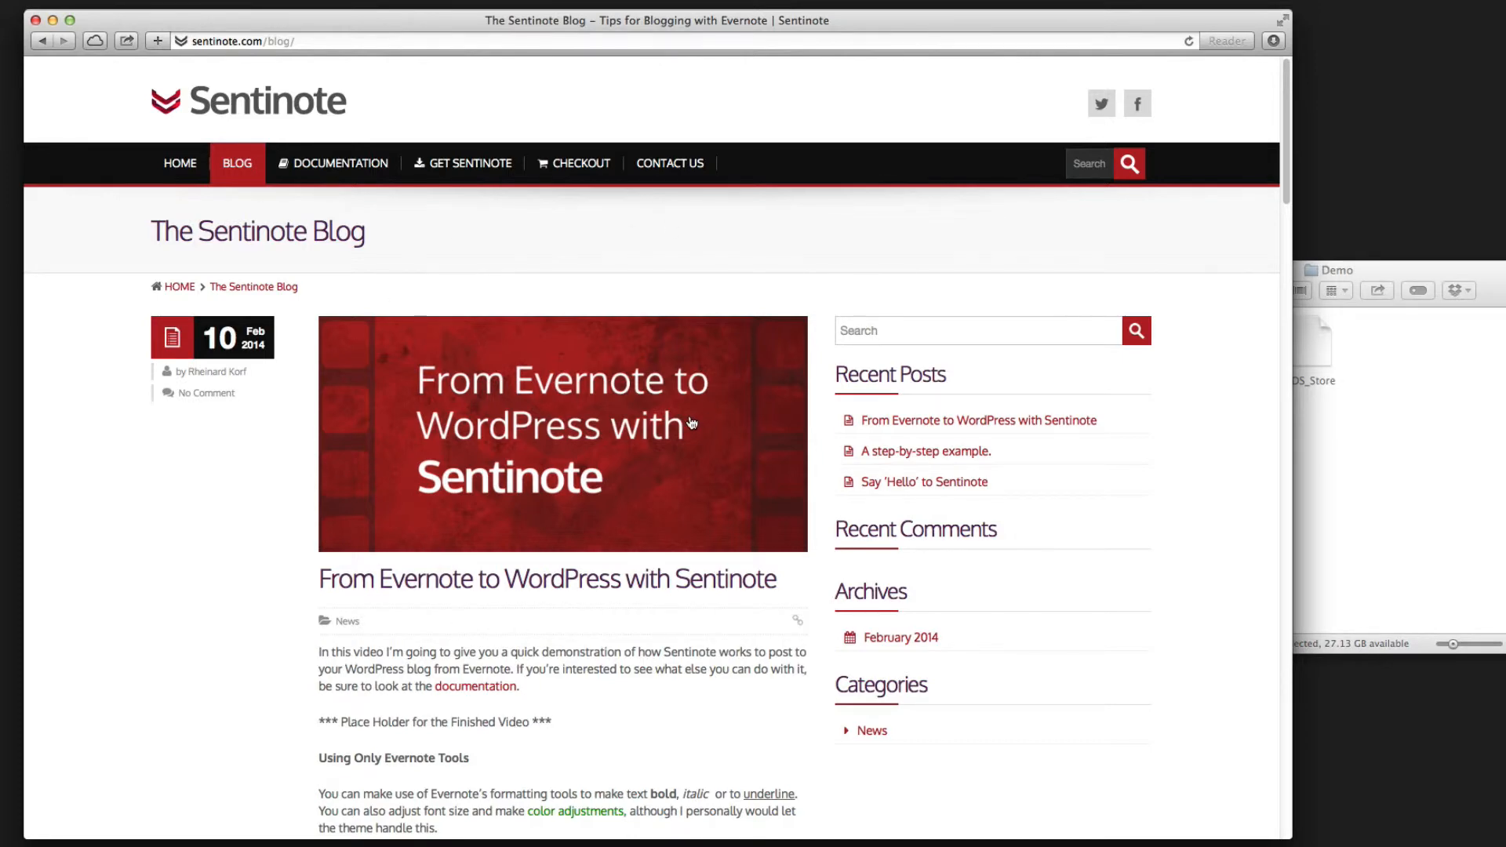
scroll(692, 423, "down", 5)
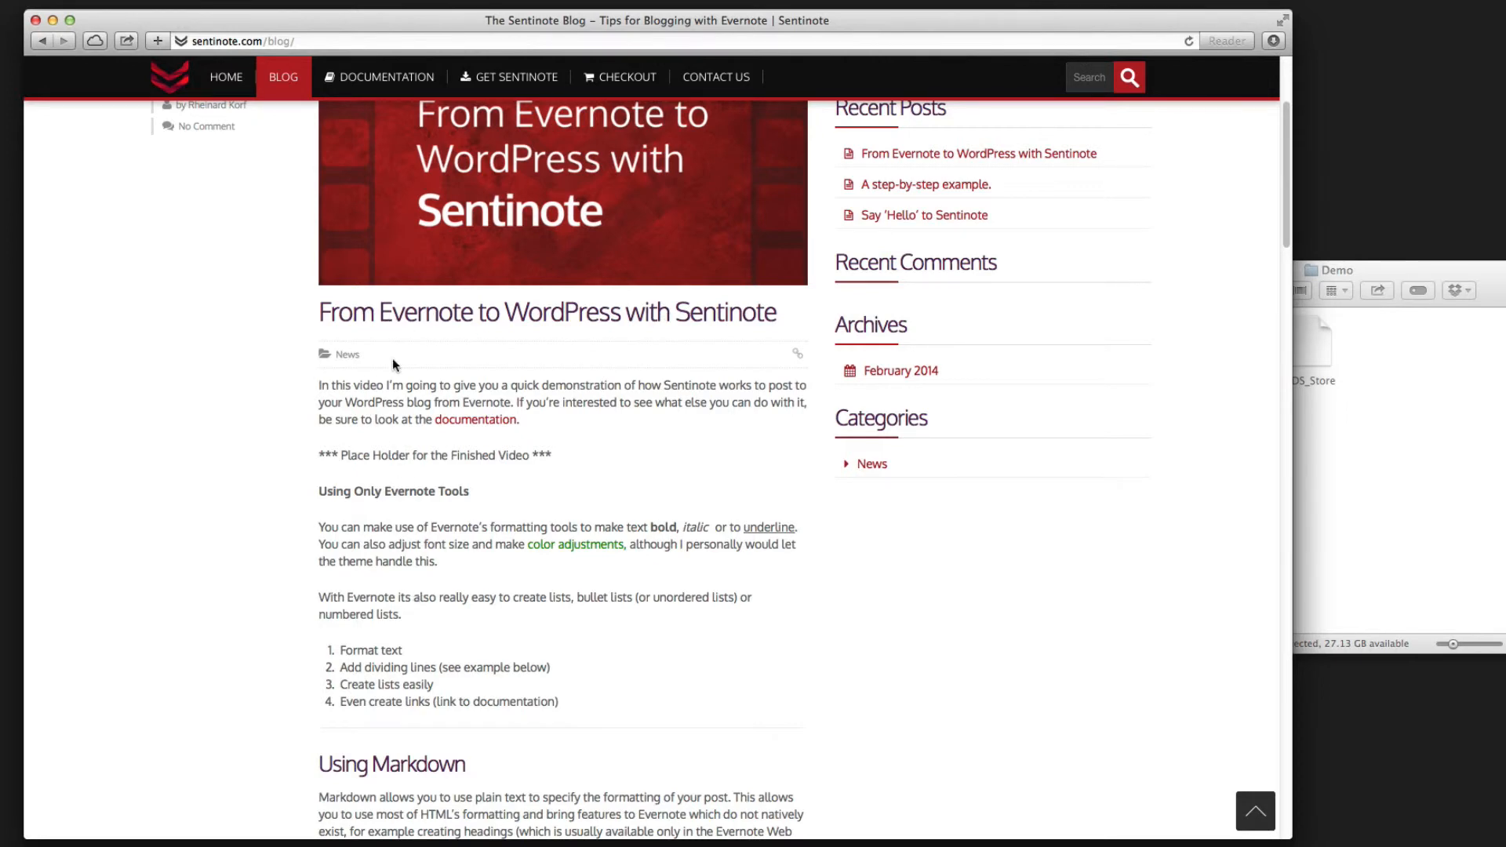
scroll(465, 691, "down", 6)
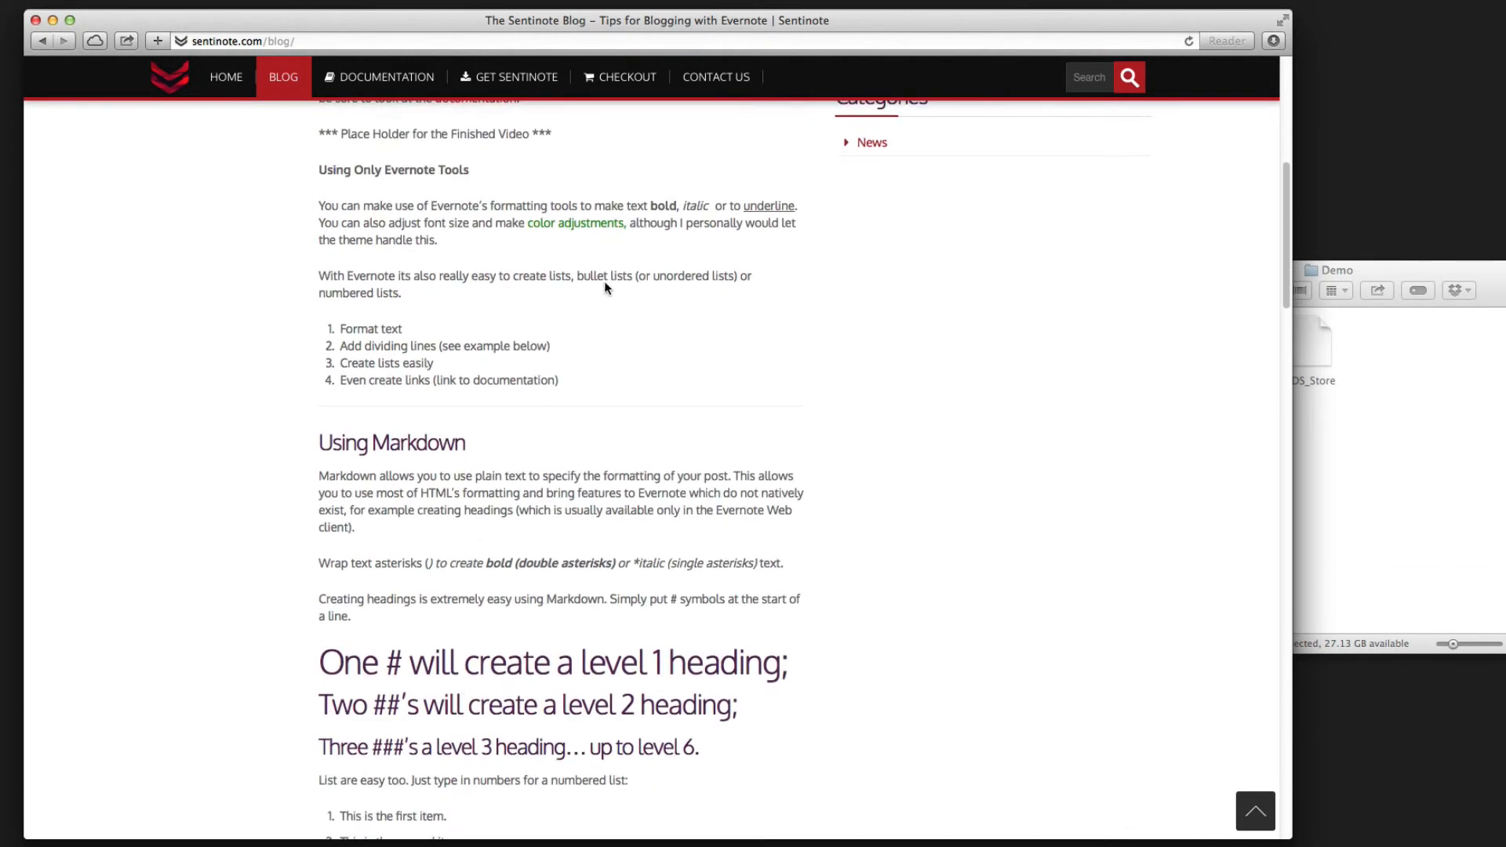
scroll(447, 686, "down", 5)
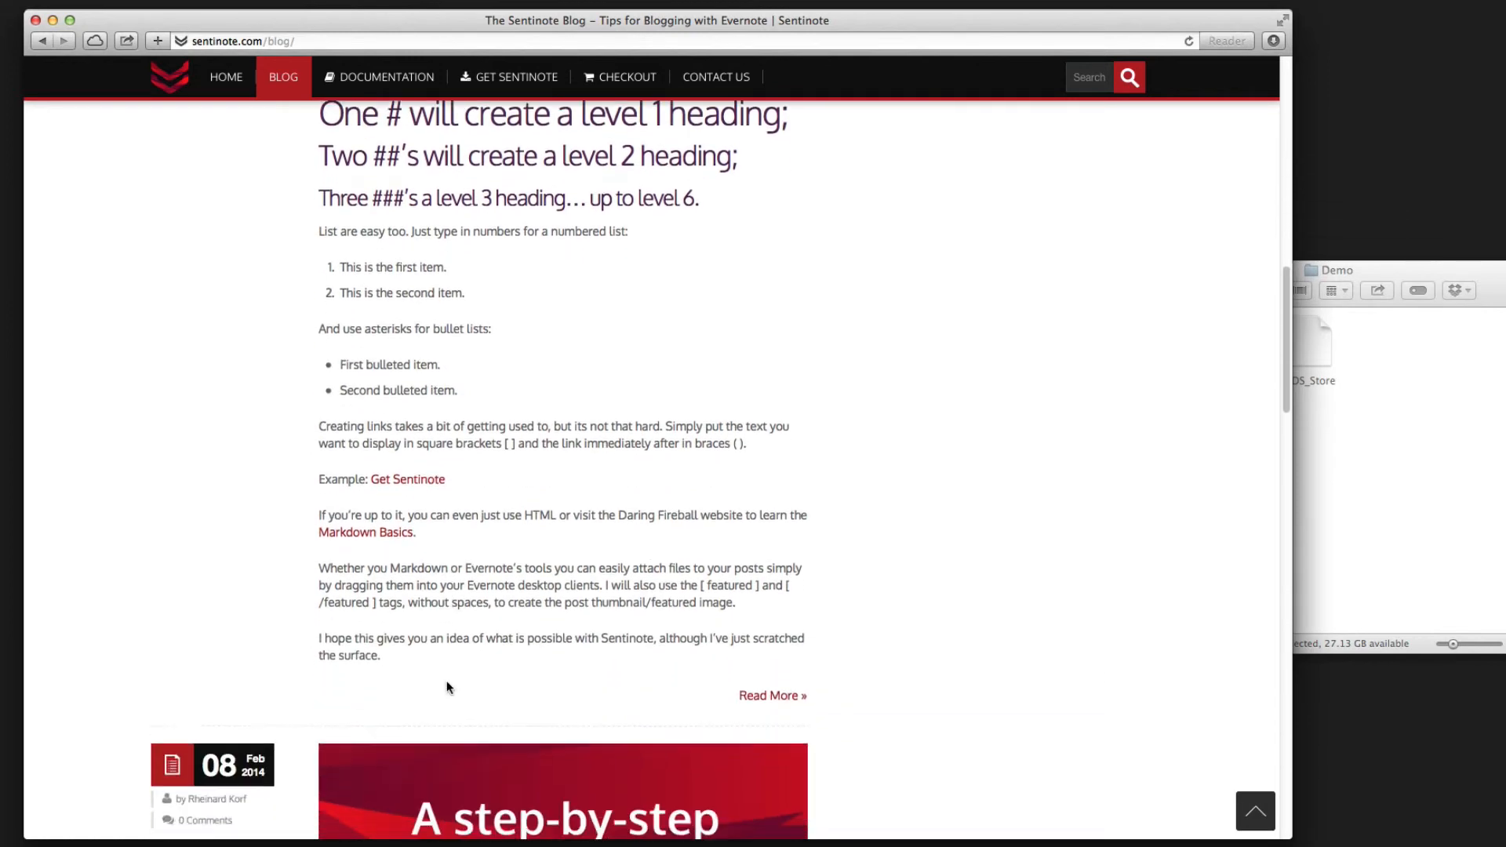
scroll(462, 643, "up", 15)
- Open the full post "From Evernote to WordPress with Sentinote" and examine its featured image, formatting, Markdown headings, lists, links and tags
left_click(490, 550)
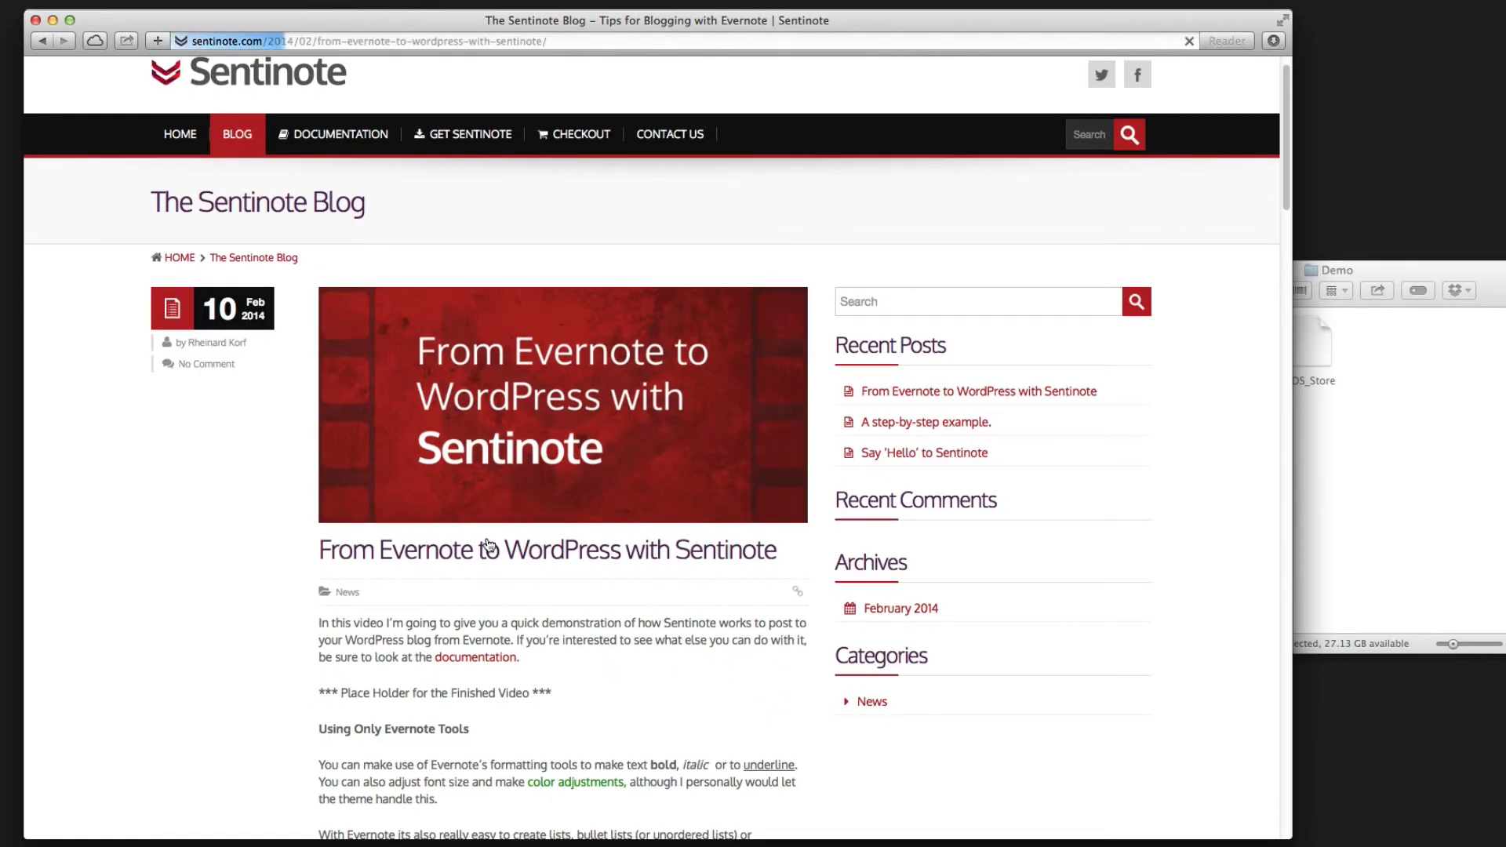
scroll(486, 543, "down", 8)
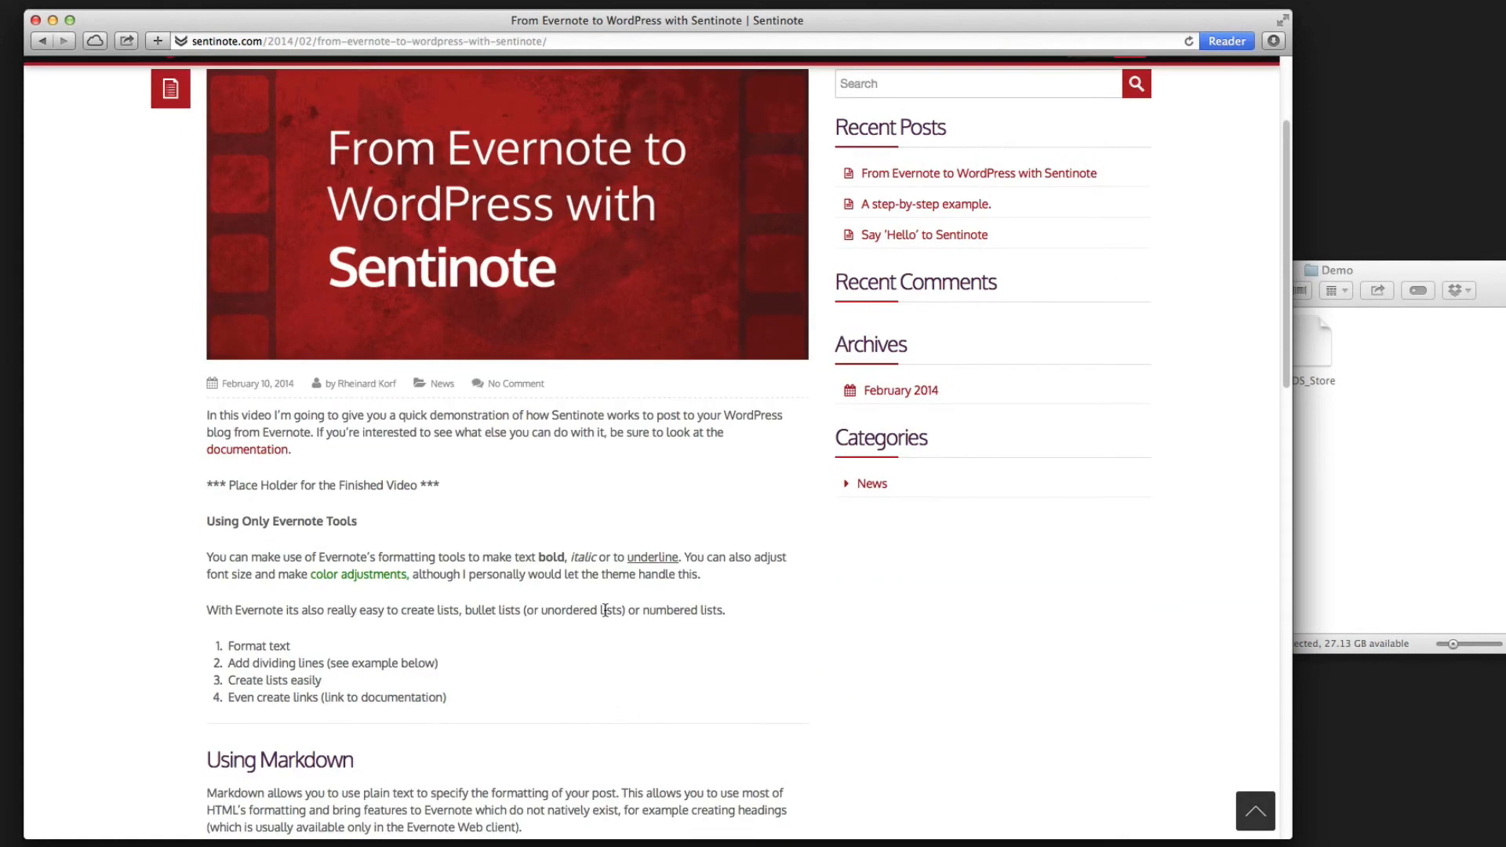
scroll(605, 616, "down", 1)
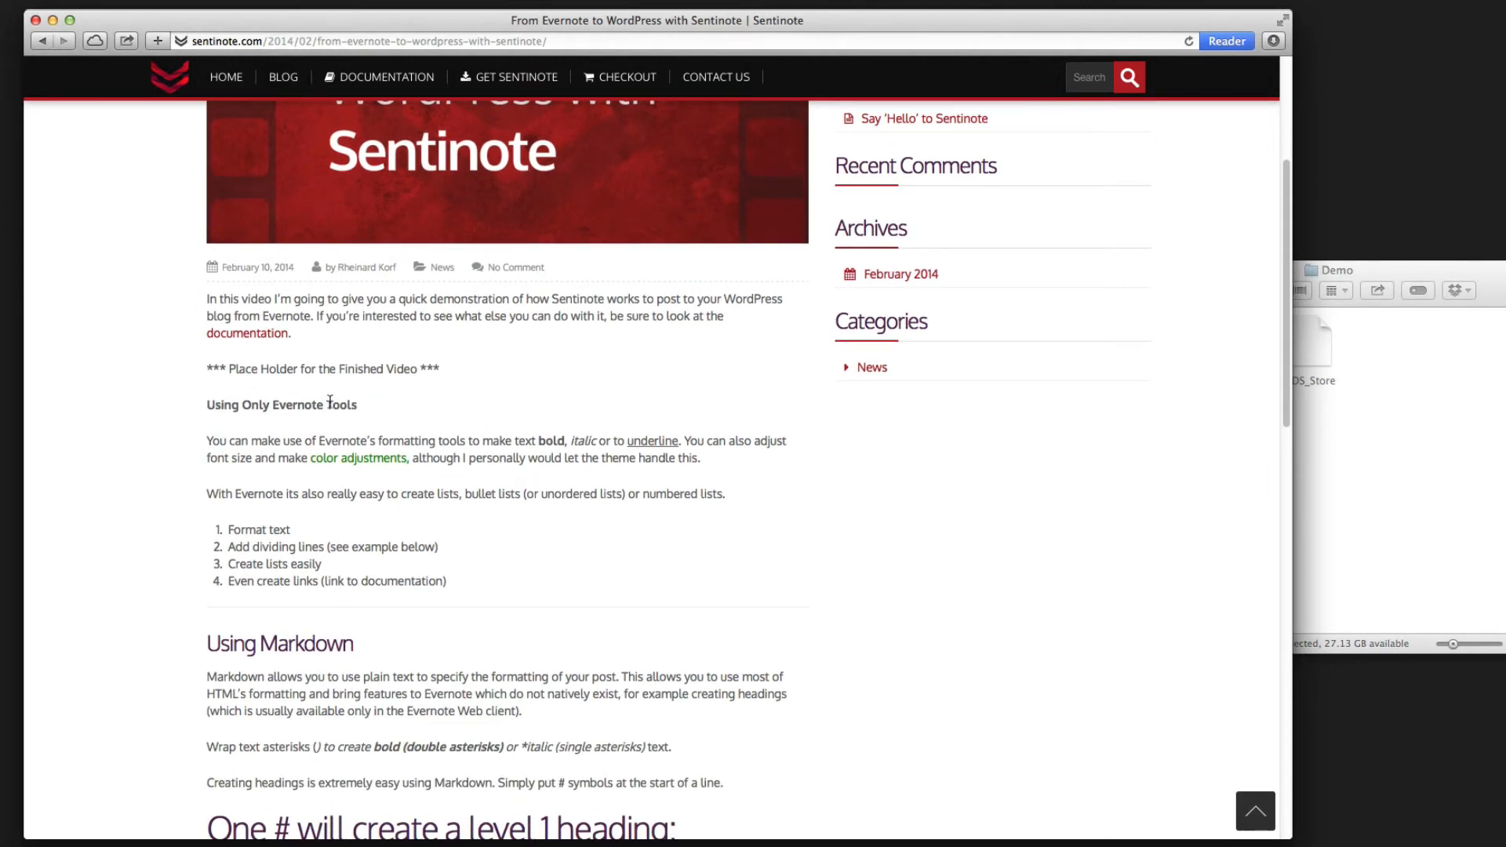
scroll(362, 490, "down", 5)
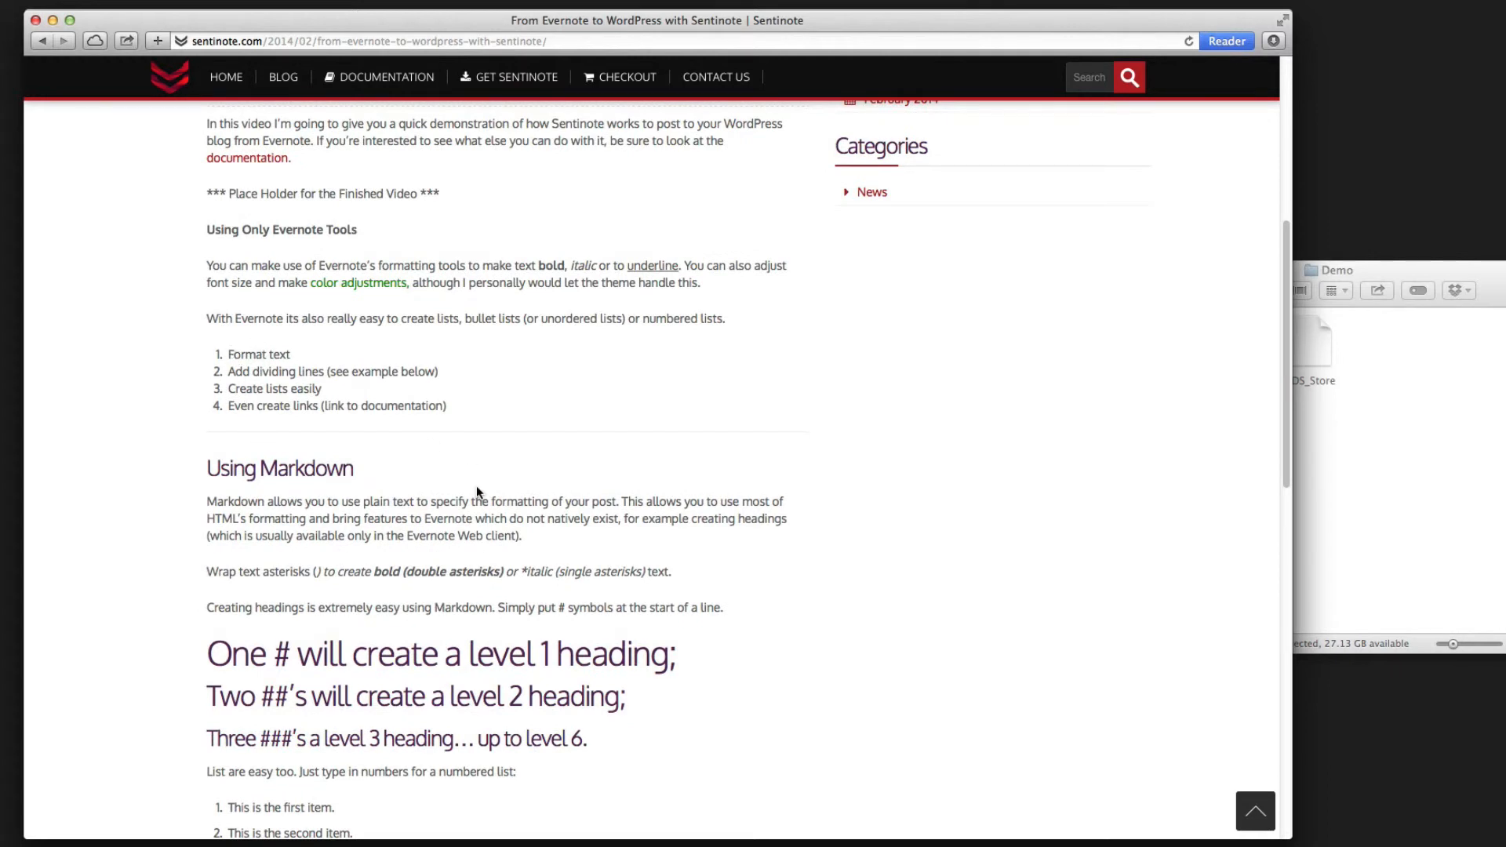
scroll(477, 486, "down", 14)
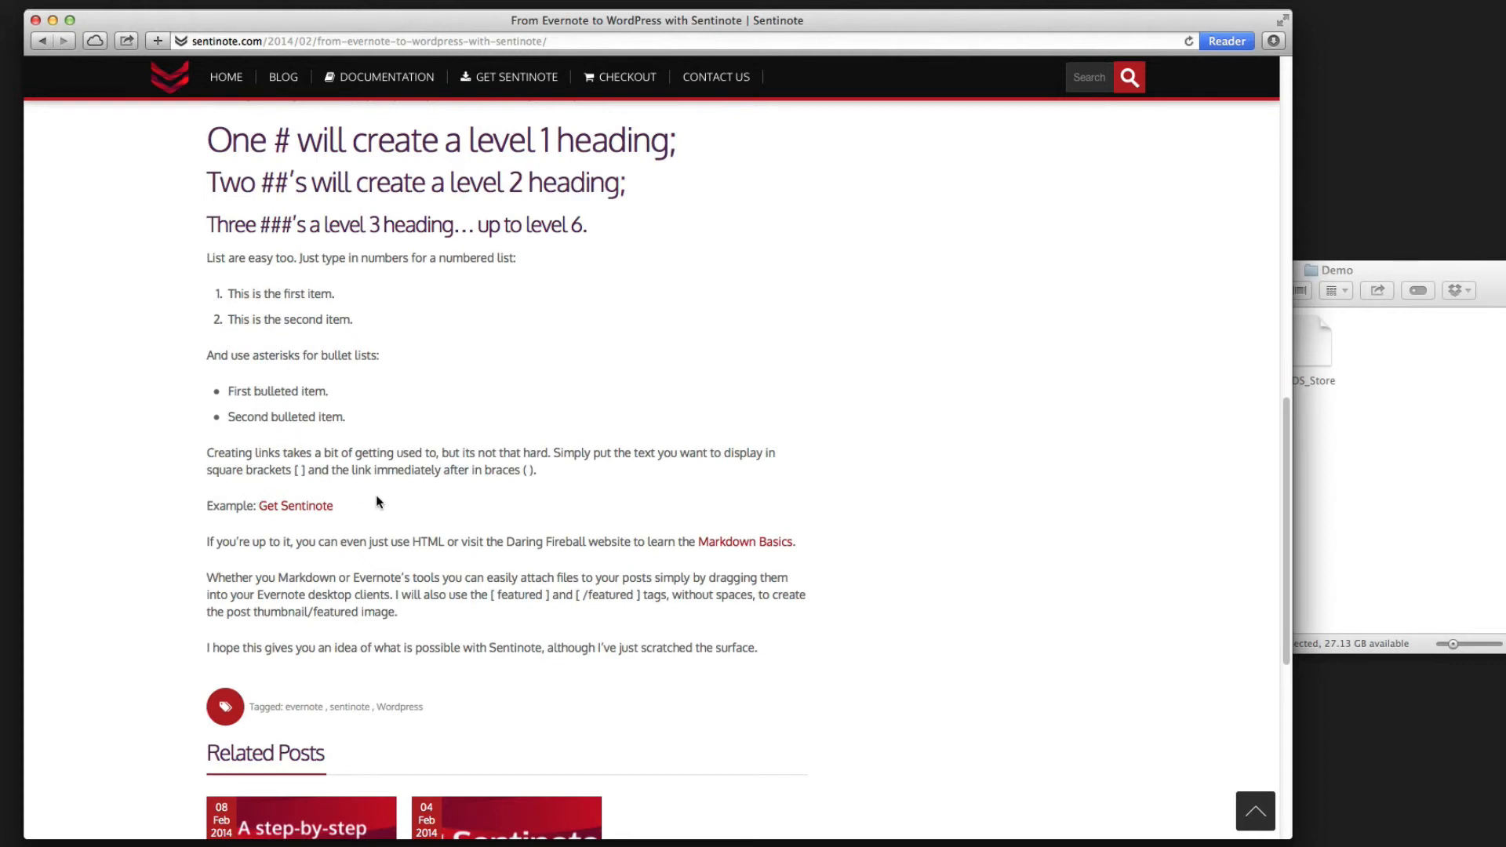
scroll(298, 435, "down", 2)
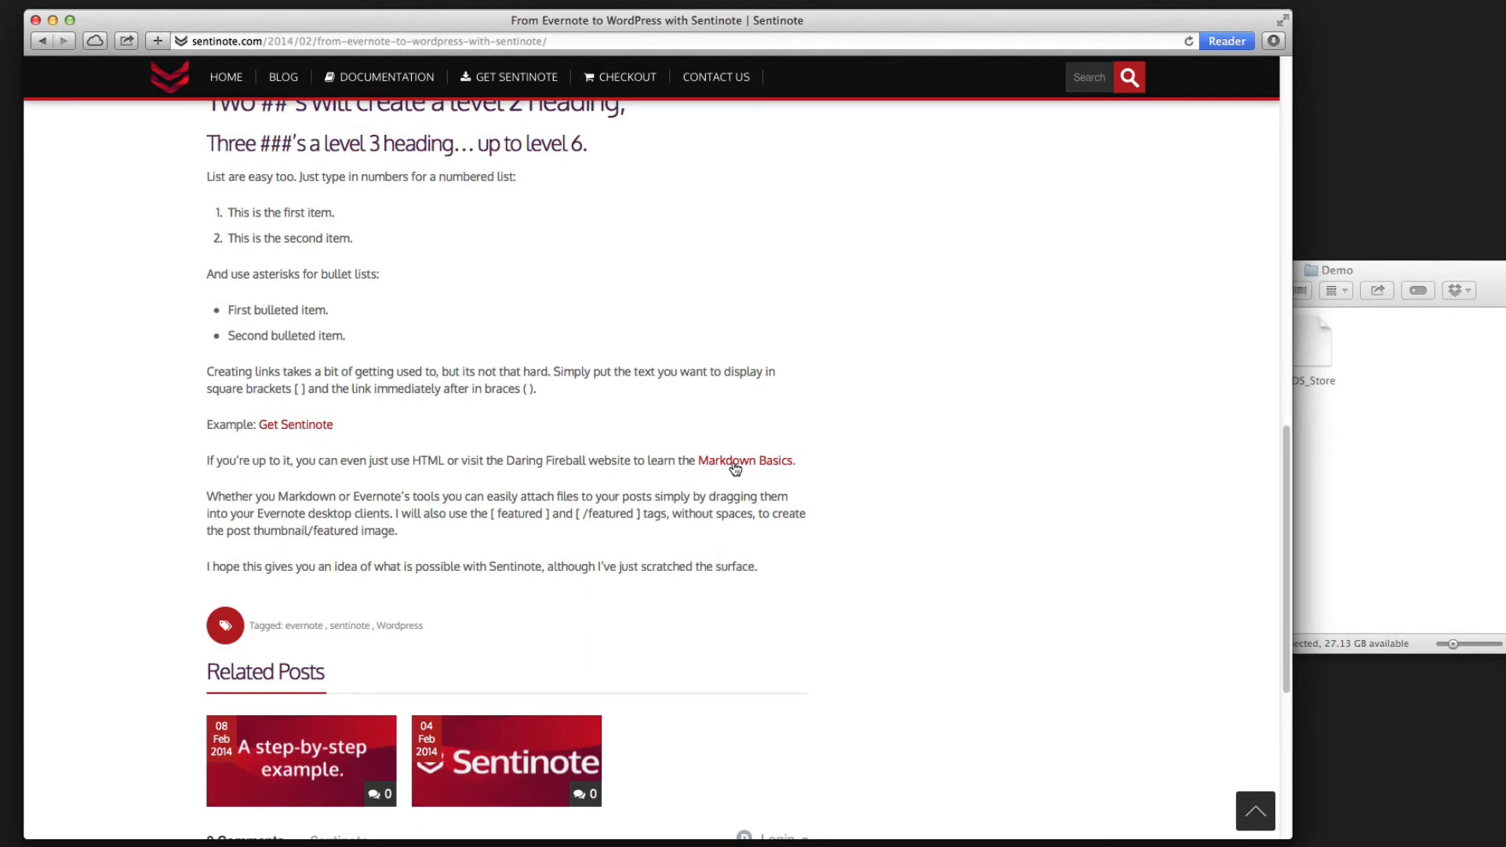
scroll(585, 479, "down", 3)
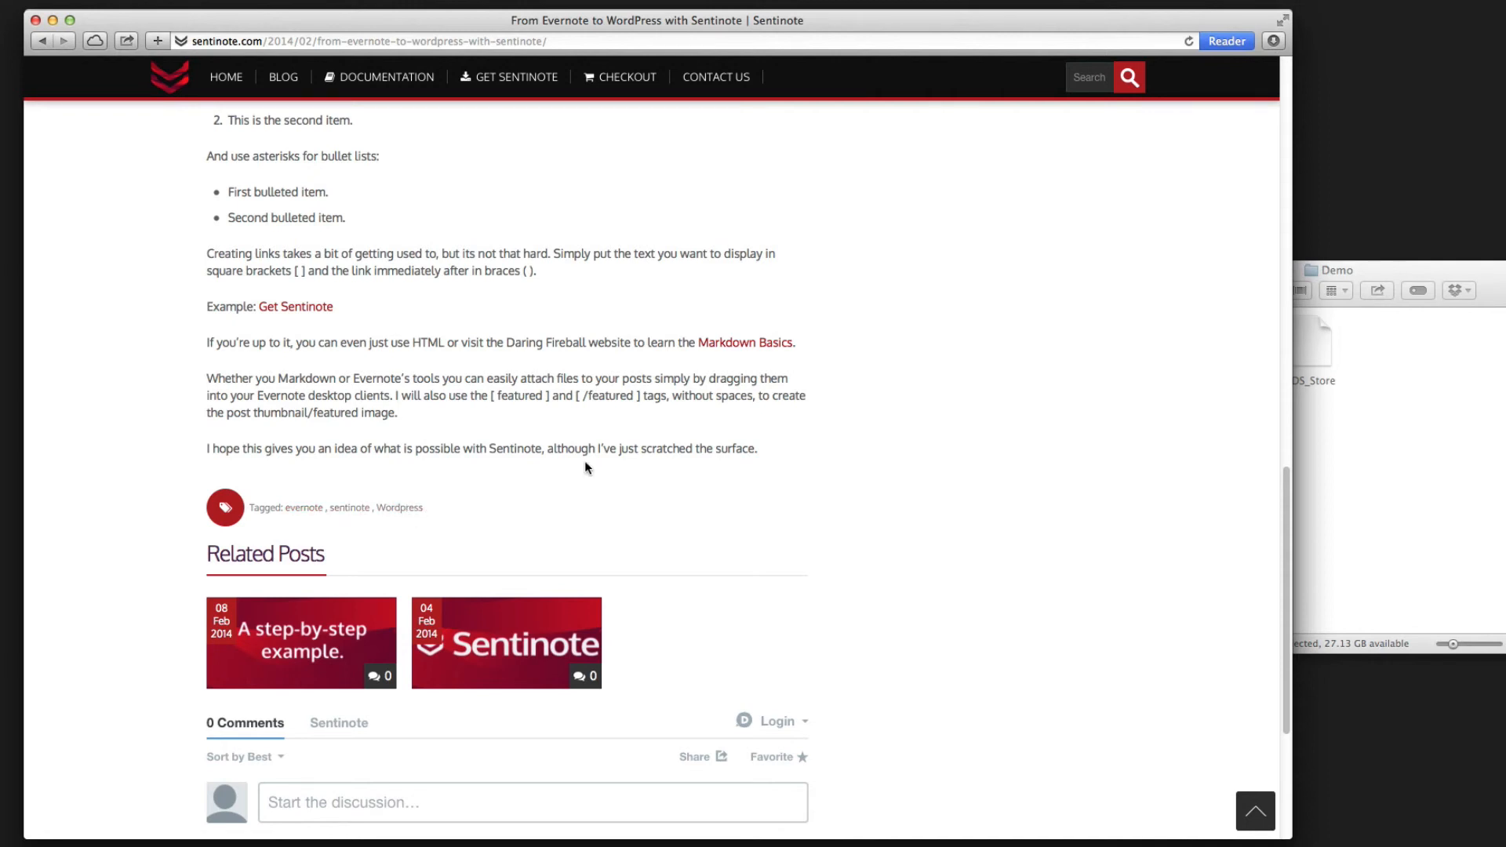
scroll(585, 465, "up", 15)
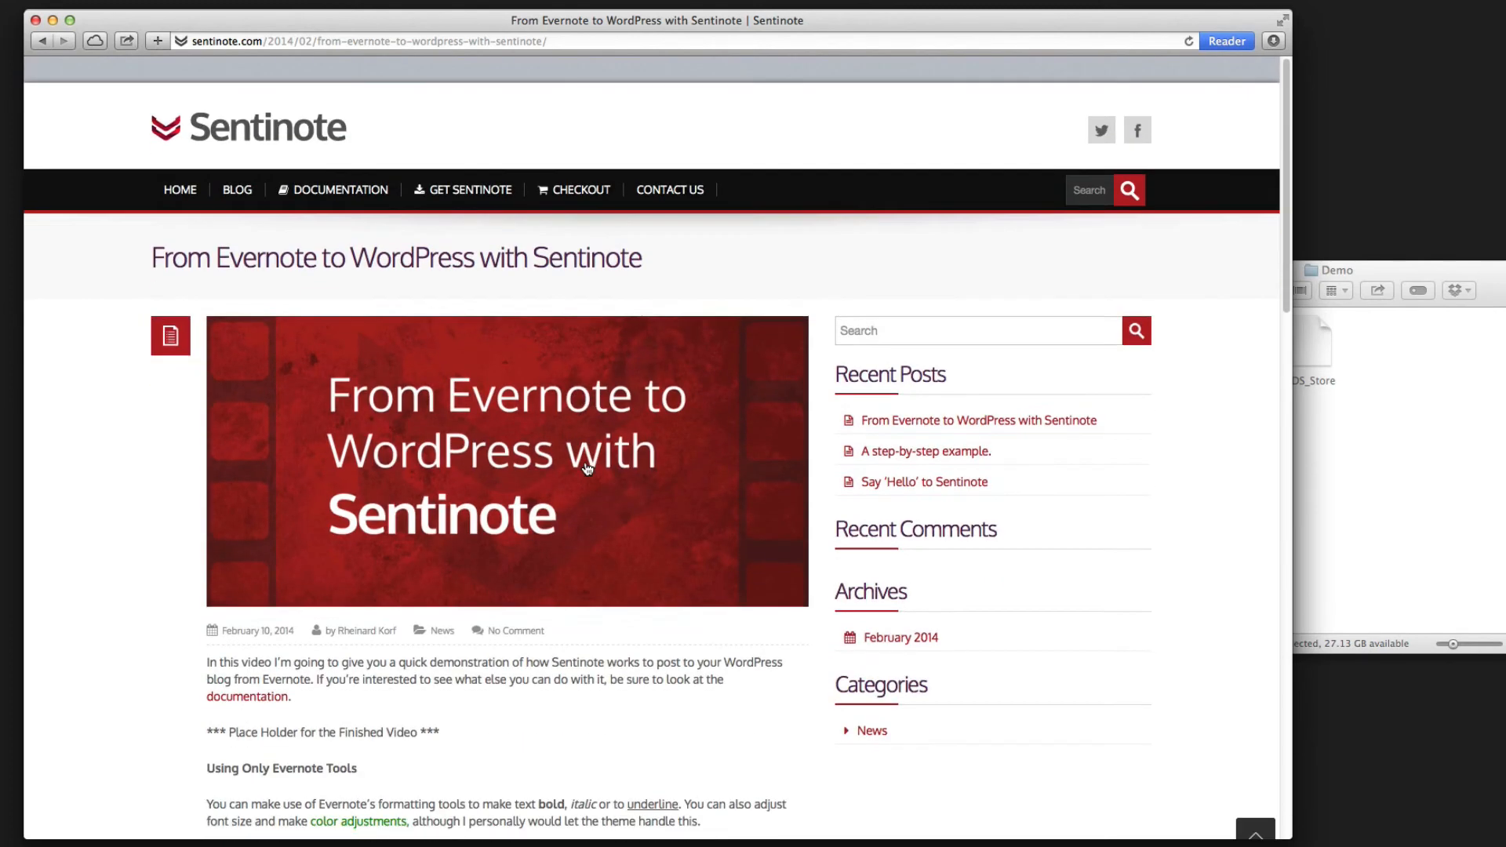